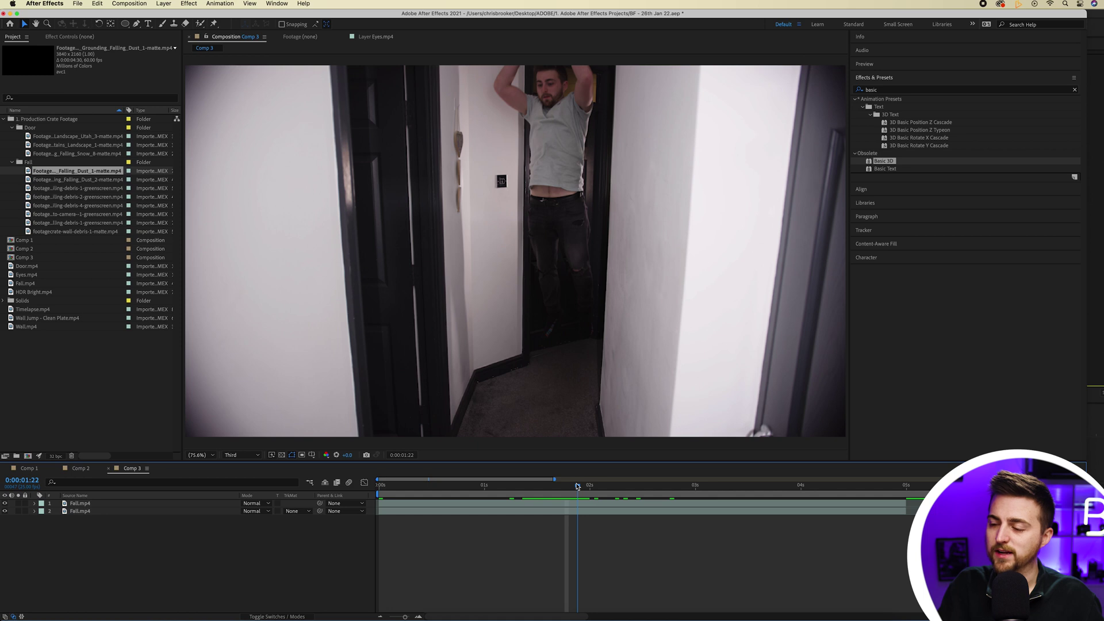
Split the top Fall.mp4 layer at 0:00:01:22 and again at 0:00:01:23 to isolate a single frame of the jump.
{"action": "left_click", "coordinate": [579, 503]}
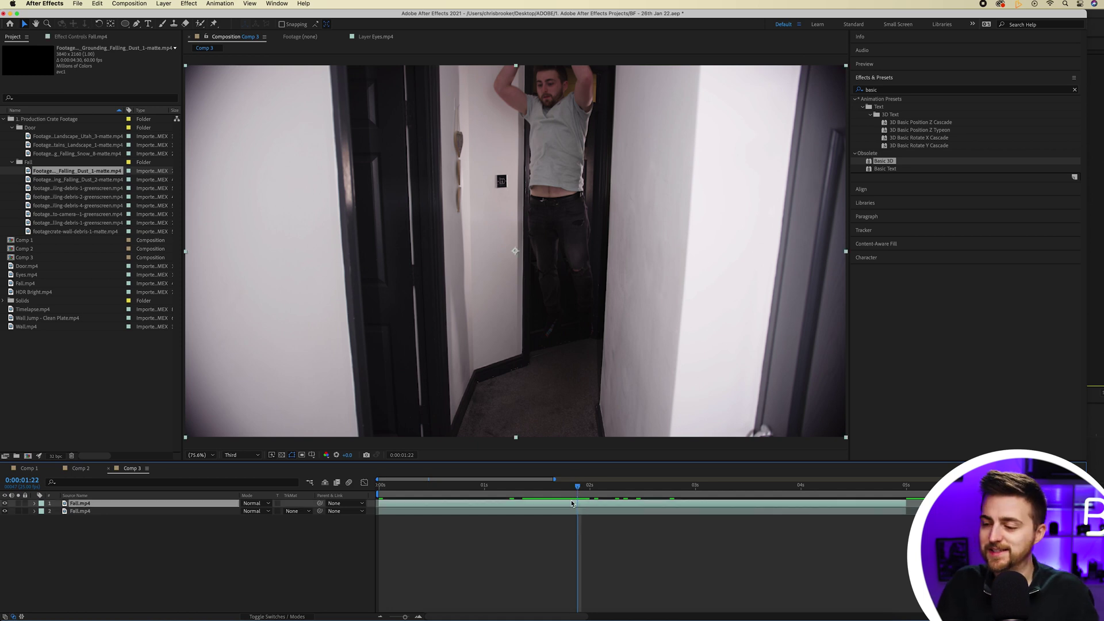
{"action": "key", "text": "super+d"}
{"action": "left_click", "coordinate": [565, 511]}
{"action": "right_click", "coordinate": [564, 510]}
{"action": "left_click", "coordinate": [565, 510]}
{"action": "left_click", "coordinate": [579, 487]}
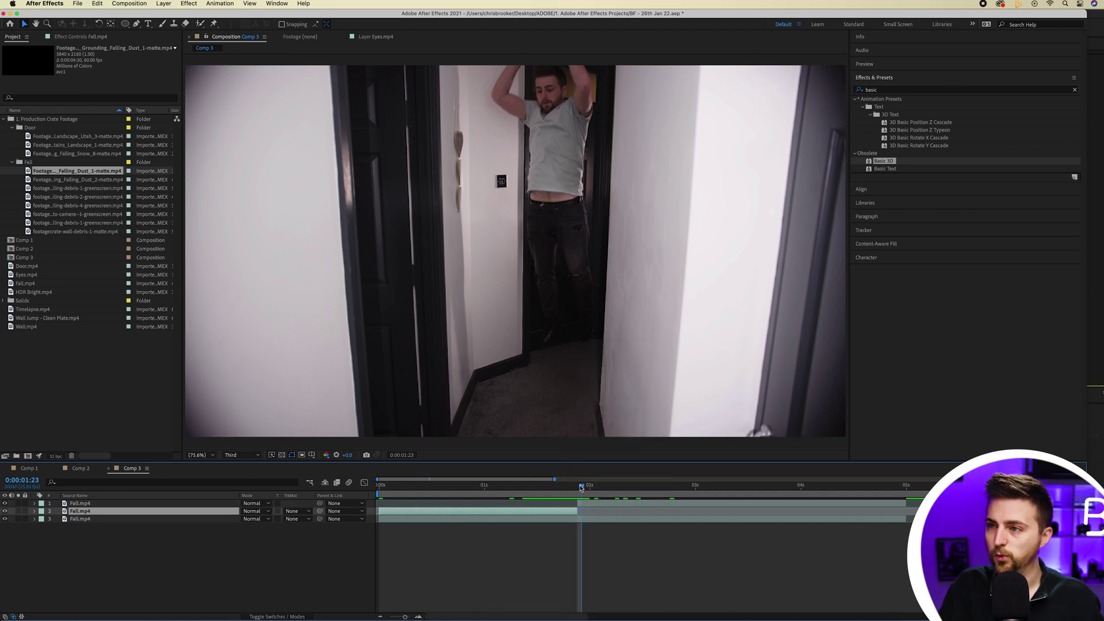
{"action": "left_click", "coordinate": [585, 505]}
{"action": "key", "text": "super+d"}
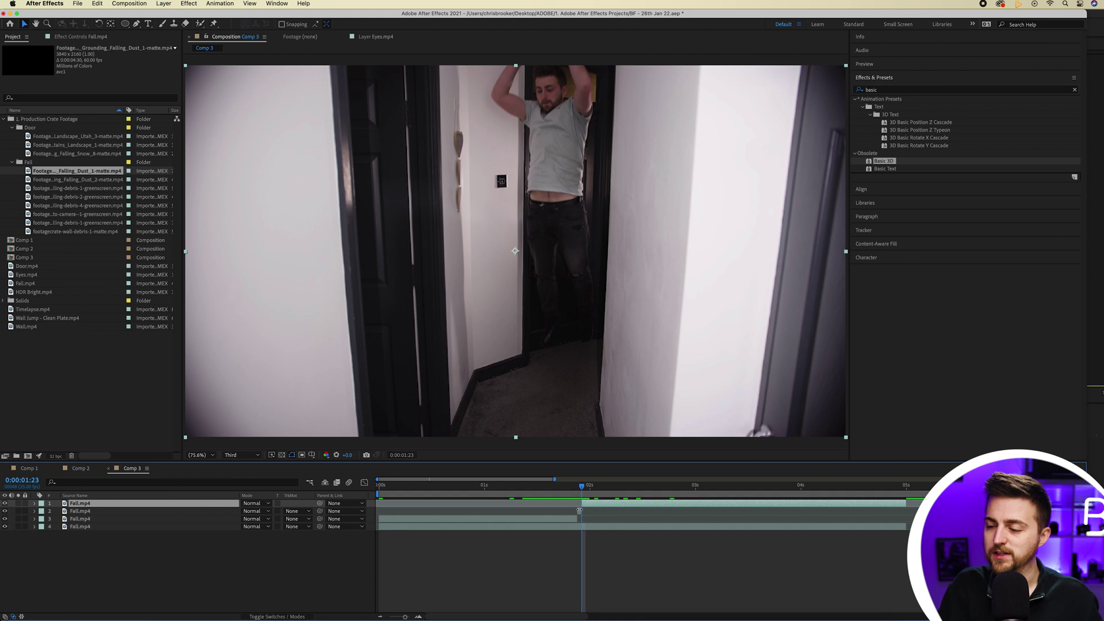
Apply Freeze Frame to the one-frame Fall.mp4 segment between the two cuts.
{"action": "left_click", "coordinate": [582, 511]}
{"action": "right_click", "coordinate": [582, 511]}
{"action": "key", "text": "Escape"}
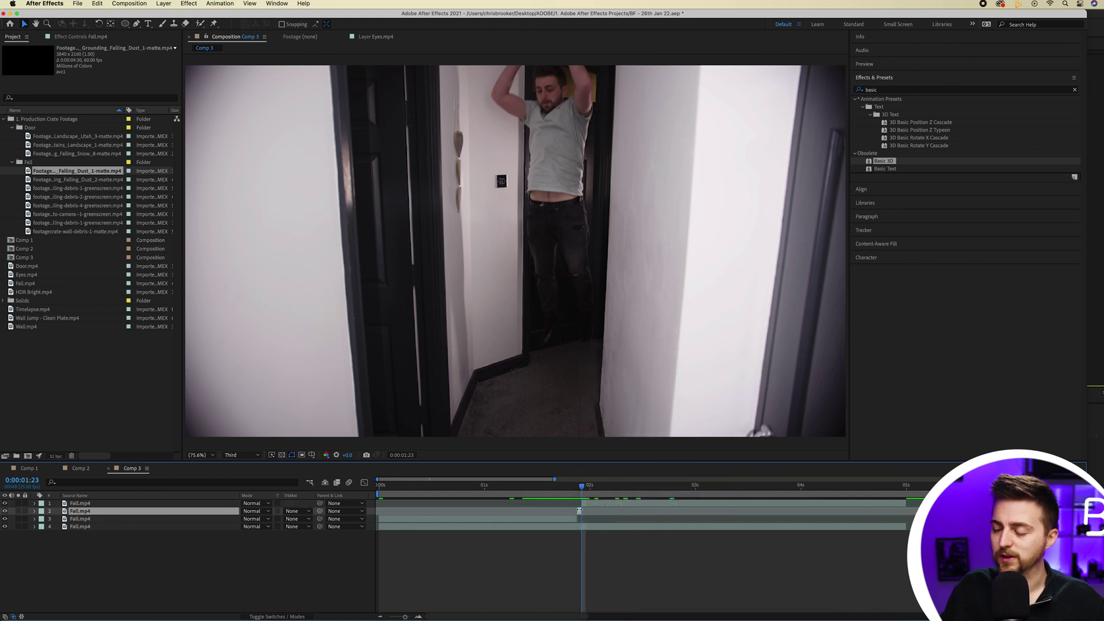
{"action": "right_click", "coordinate": [578, 510]}
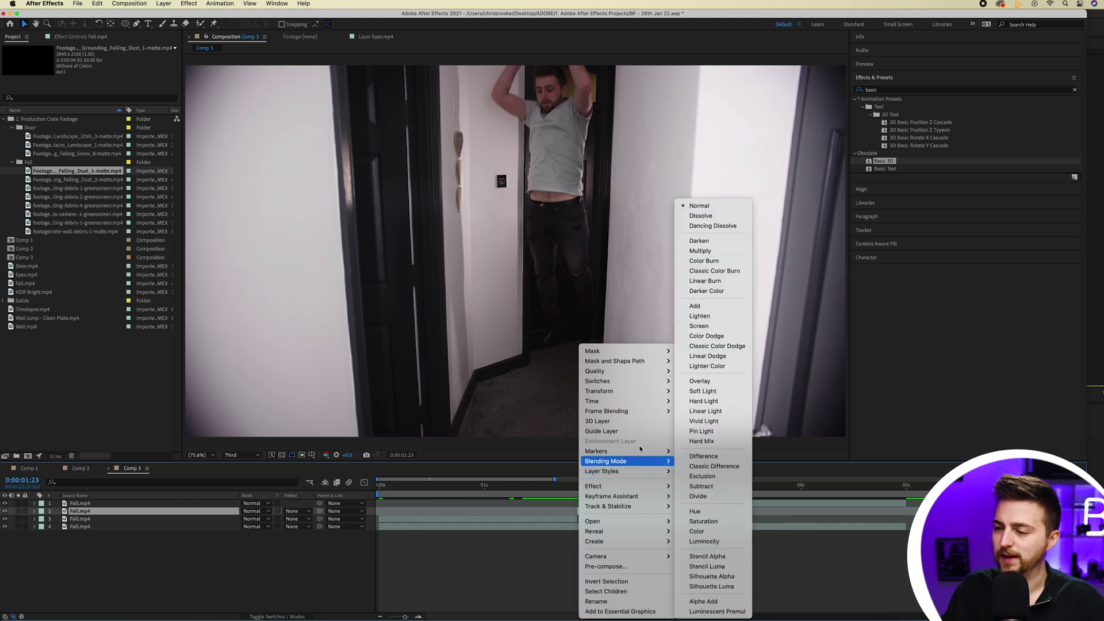
{"action": "mouse_move", "coordinate": [642, 403]}
{"action": "left_click", "coordinate": [707, 431]}
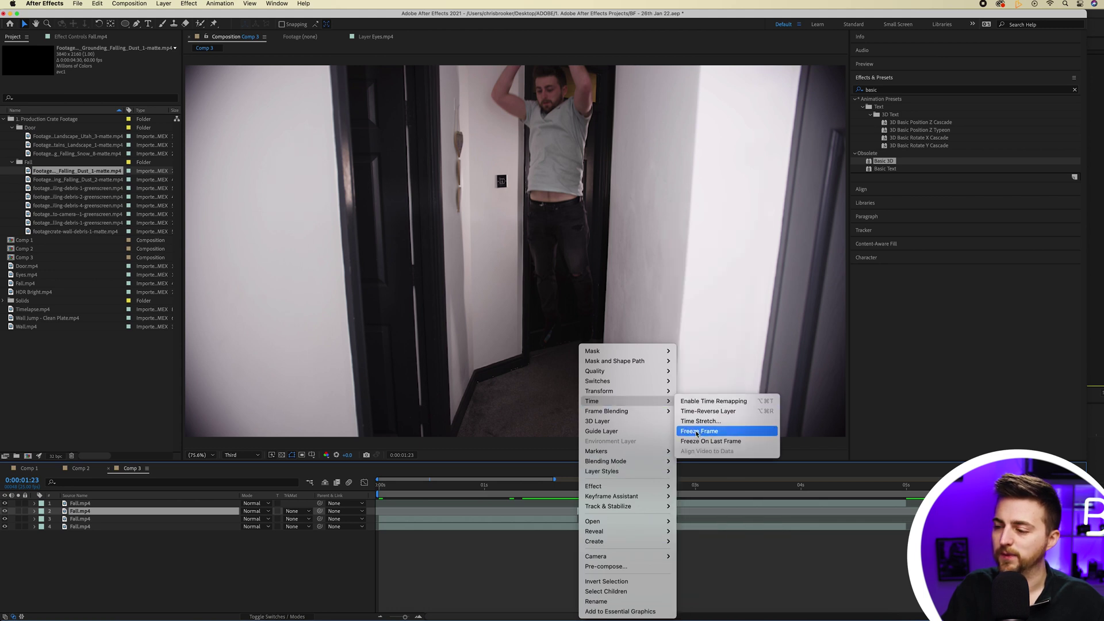
Extend the start of the frozen segment back to about one second and delete the Fall.mp4 segment that precedes the freeze.
{"action": "left_click_drag", "start_coordinate": [579, 511], "coordinate": [578, 486]}
{"action": "left_click", "coordinate": [506, 527]}
{"action": "key", "text": "Delete"}
Set the preview resolution to Full and start a Pen mask on the frozen layer along the first raised arm, shoulder and head.
{"action": "left_click", "coordinate": [578, 310]}
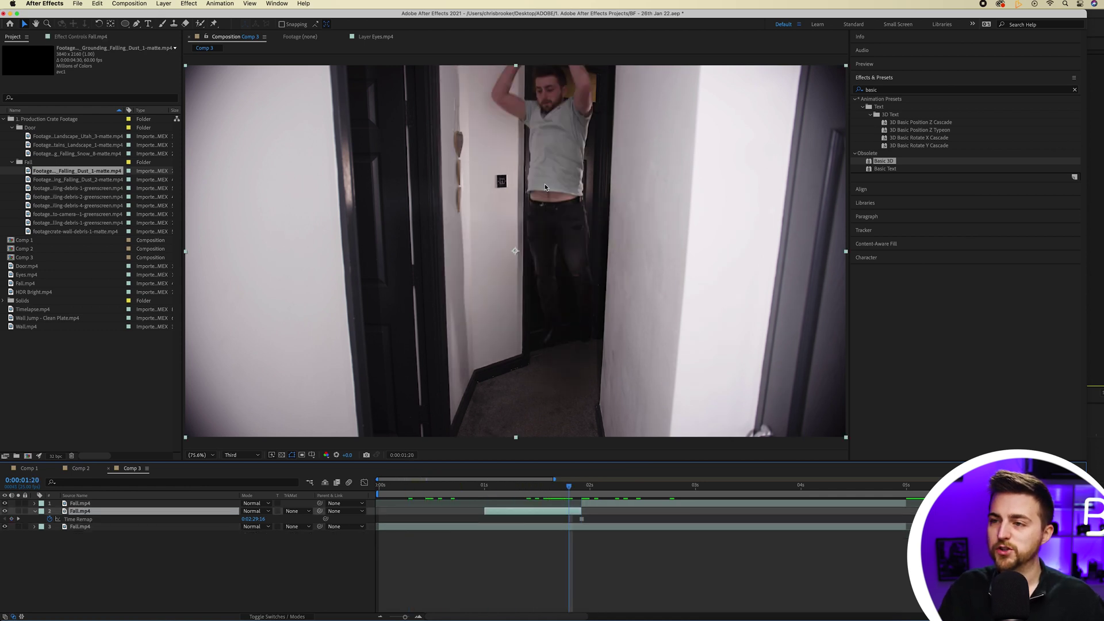
{"action": "scroll", "coordinate": [543, 192], "scroll_direction": "up", "scroll_amount": 3}
{"action": "left_click_drag", "start_coordinate": [601, 131], "coordinate": [587, 325]}
{"action": "left_click", "coordinate": [238, 455]}
{"action": "left_click", "coordinate": [239, 476]}
{"action": "left_click_drag", "start_coordinate": [533, 71], "coordinate": [564, 357]}
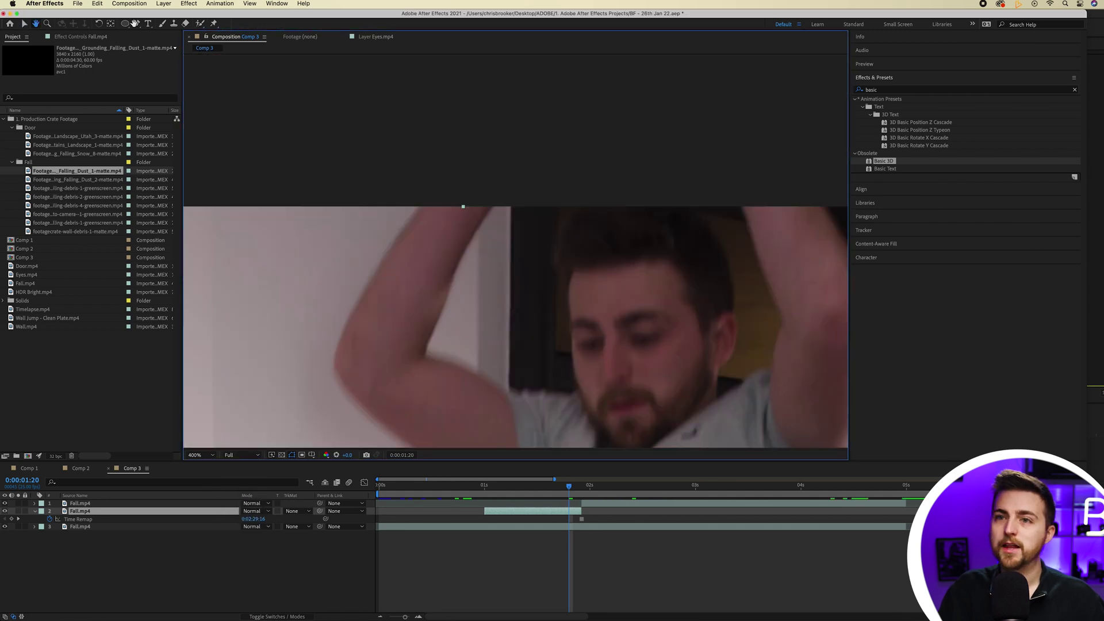
{"action": "left_click", "coordinate": [136, 23]}
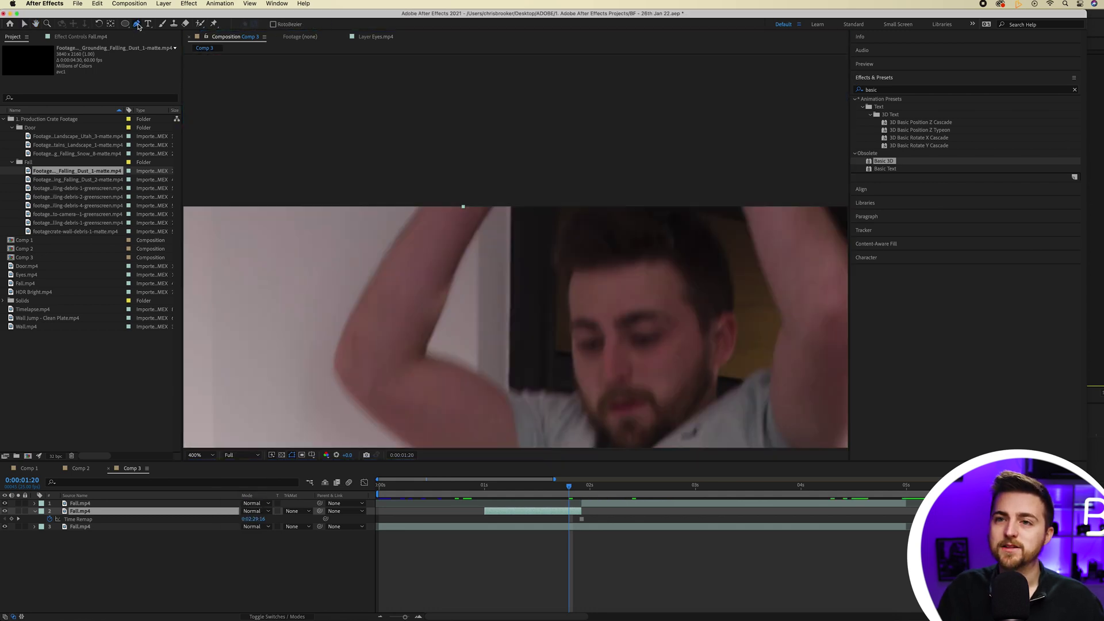
{"action": "left_click", "coordinate": [498, 205]}
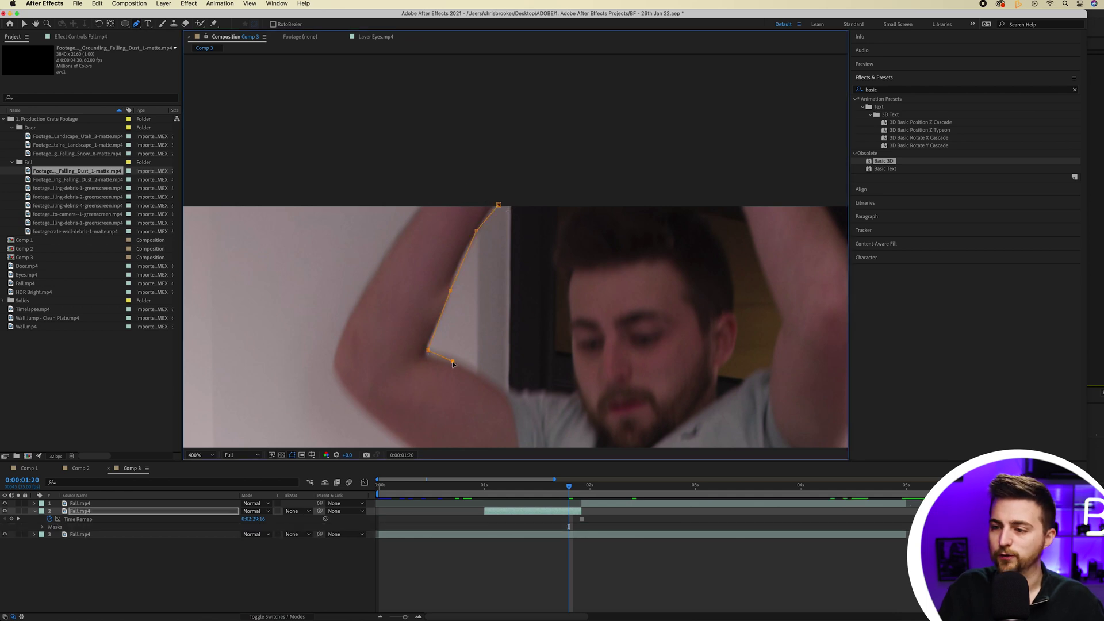
{"action": "left_click", "coordinate": [574, 390]}
{"action": "left_click", "coordinate": [573, 340]}
{"action": "left_click", "coordinate": [568, 295]}
{"action": "left_click", "coordinate": [568, 280]}
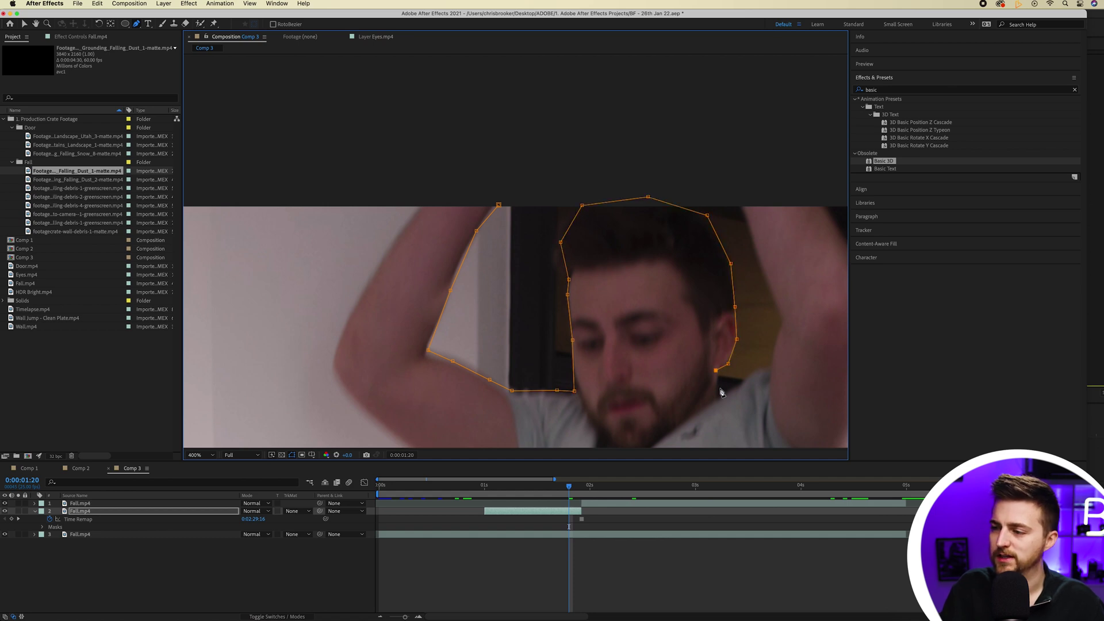
Continue the mask up the inside of the second raised arm, past the frame's upper edge and down the arm's outer side.
{"action": "left_click", "coordinate": [781, 323]}
{"action": "left_click", "coordinate": [736, 195]}
{"action": "left_click_drag", "start_coordinate": [736, 196], "coordinate": [556, 180]}
{"action": "left_click", "coordinate": [647, 178]}
{"action": "left_click", "coordinate": [680, 254]}
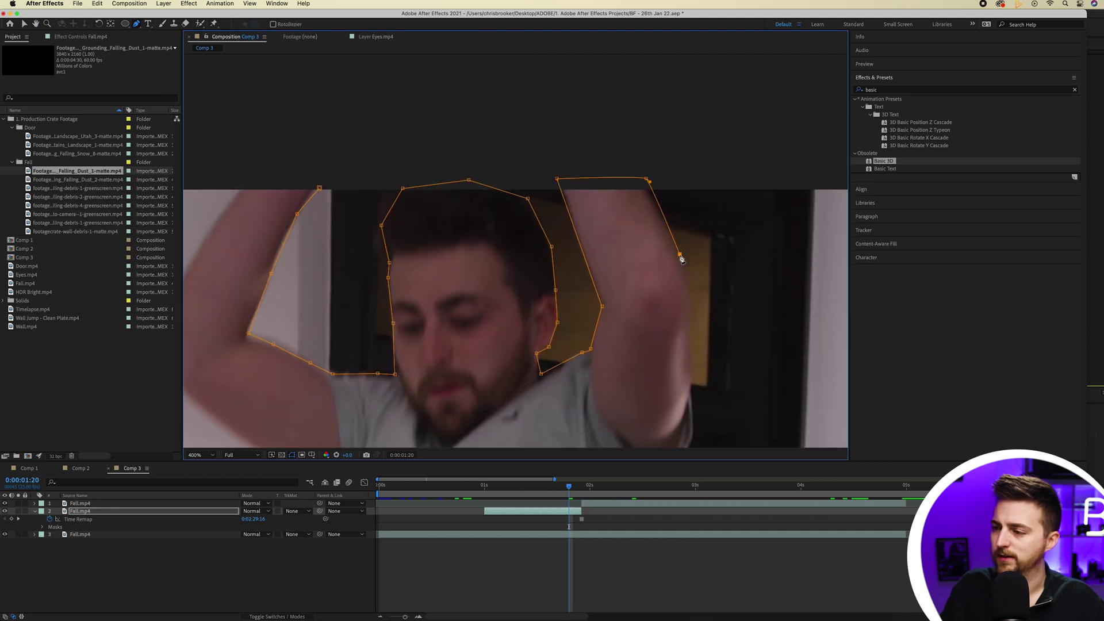
{"action": "left_click_drag", "start_coordinate": [676, 398], "coordinate": [642, 256]}
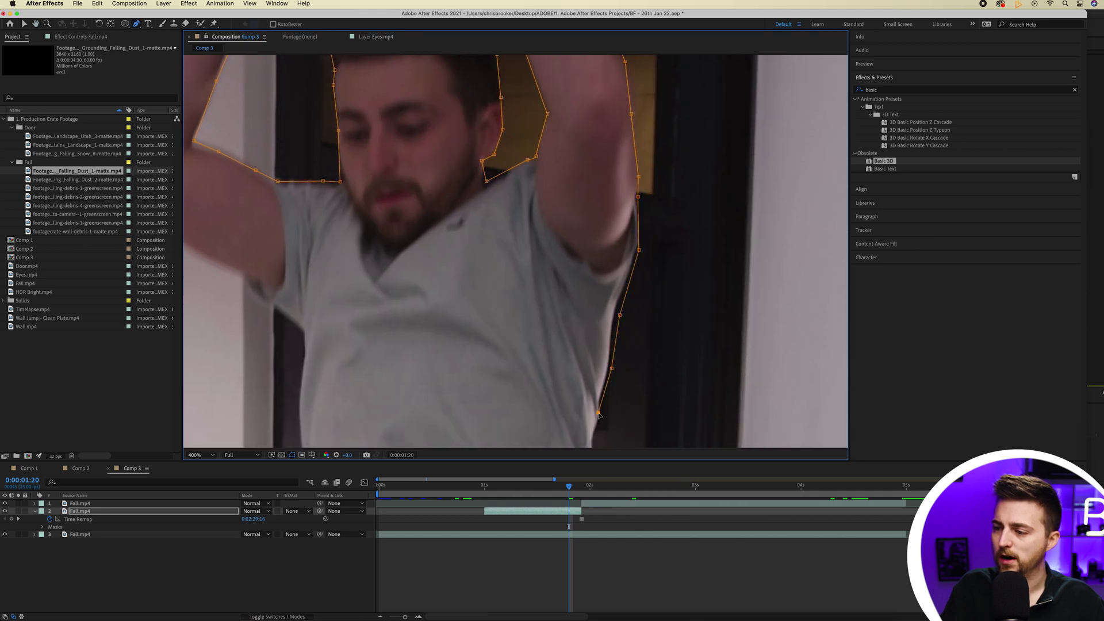
Continue the mask outline down the side of the shirt, past the hip and along the outer thigh.
{"action": "left_click_drag", "start_coordinate": [599, 417], "coordinate": [614, 215]}
{"action": "left_click", "coordinate": [614, 248]}
{"action": "left_click", "coordinate": [614, 274]}
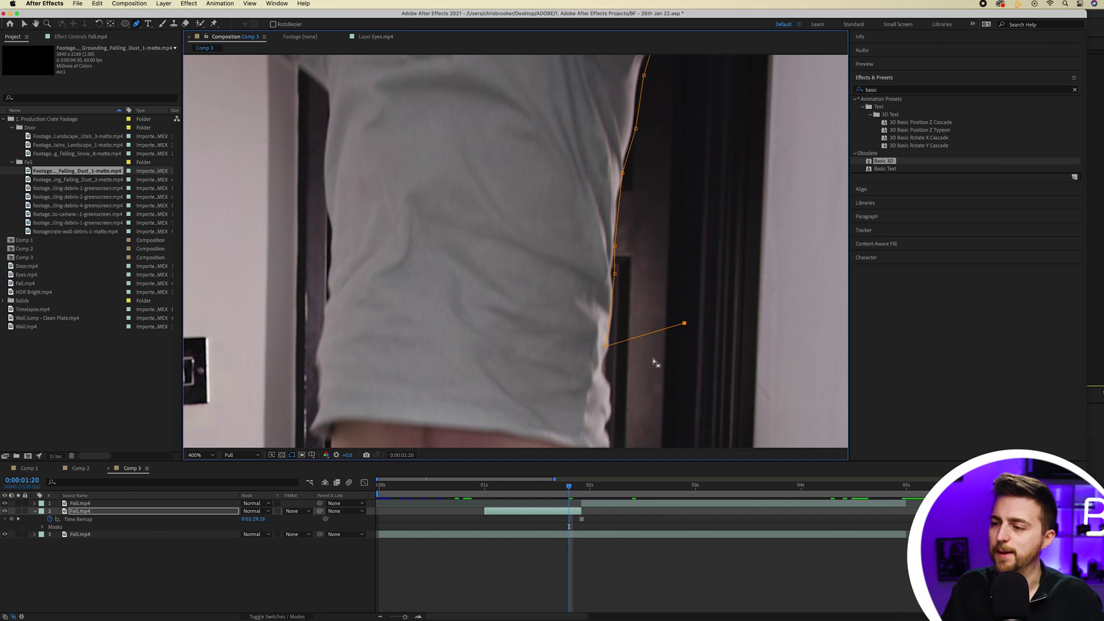
{"action": "left_click_drag", "start_coordinate": [597, 391], "coordinate": [564, 169]}
{"action": "left_click", "coordinate": [581, 339]}
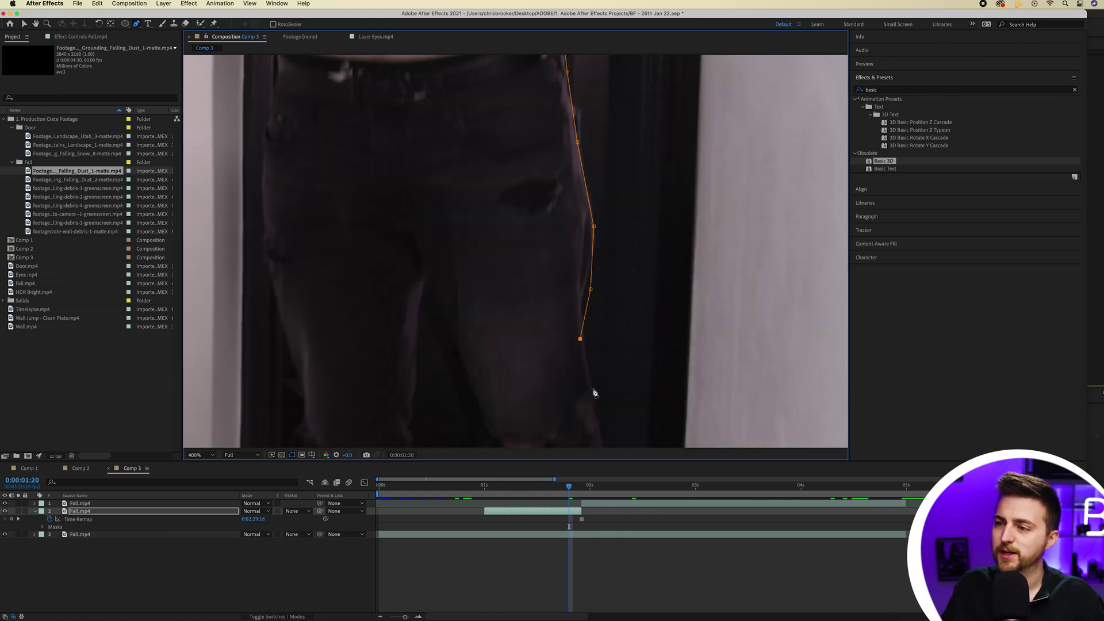
Trace the mask around both feet and legs, back up the other side of the body and arm, and close it.
{"action": "left_click", "coordinate": [579, 208]}
{"action": "left_click", "coordinate": [578, 249]}
{"action": "left_click", "coordinate": [572, 297]}
{"action": "left_click", "coordinate": [551, 311]}
{"action": "left_click", "coordinate": [521, 317]}
{"action": "scroll", "coordinate": [514, 311], "scroll_direction": "up", "scroll_amount": 15}
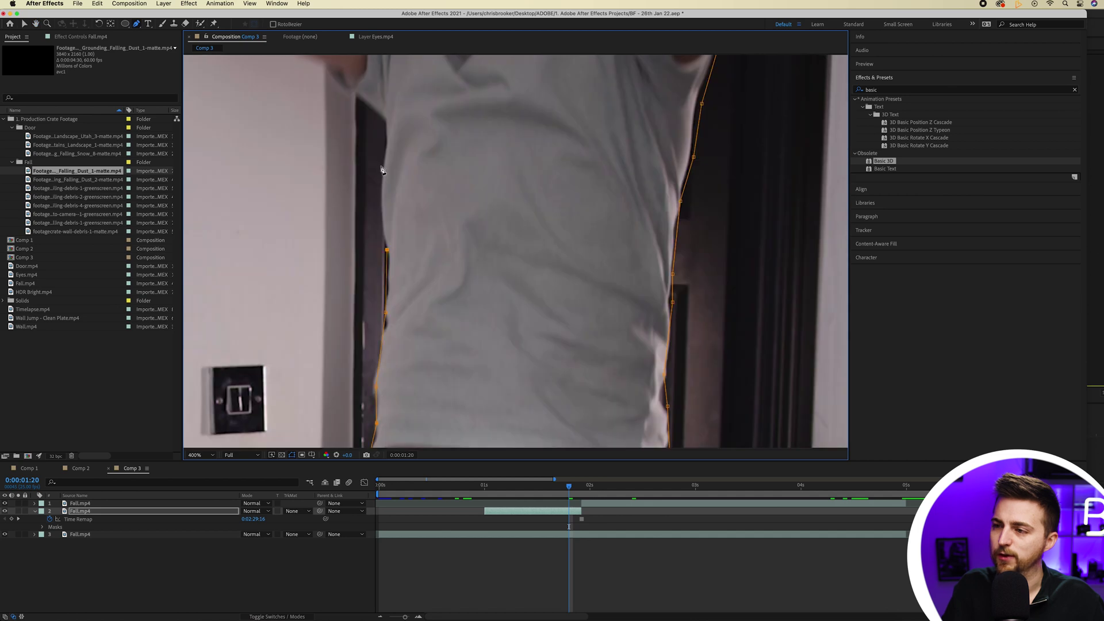
{"action": "scroll", "coordinate": [381, 170], "scroll_direction": "up", "scroll_amount": 10}
{"action": "left_click", "coordinate": [201, 455]}
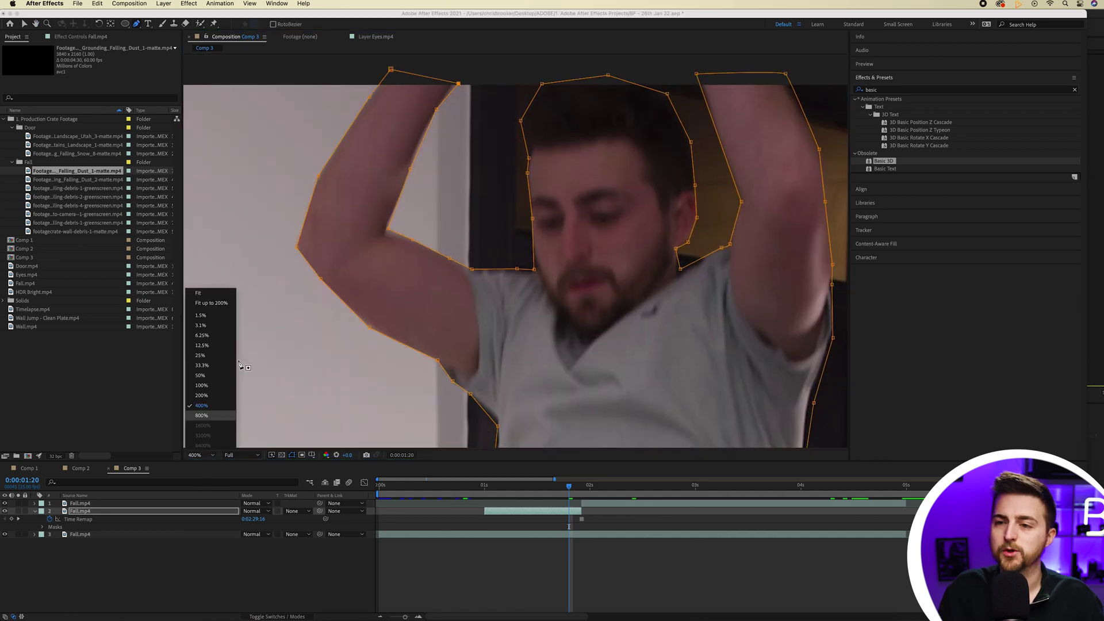
{"action": "left_click", "coordinate": [221, 293]}
Test the cut-out by shifting the masked freeze-frame layer vertically, and undo the move.
{"action": "left_click", "coordinate": [550, 588]}
{"action": "left_click", "coordinate": [531, 510]}
{"action": "key", "text": "p"}
{"action": "left_click_drag", "start_coordinate": [267, 518], "coordinate": [310, 510]}
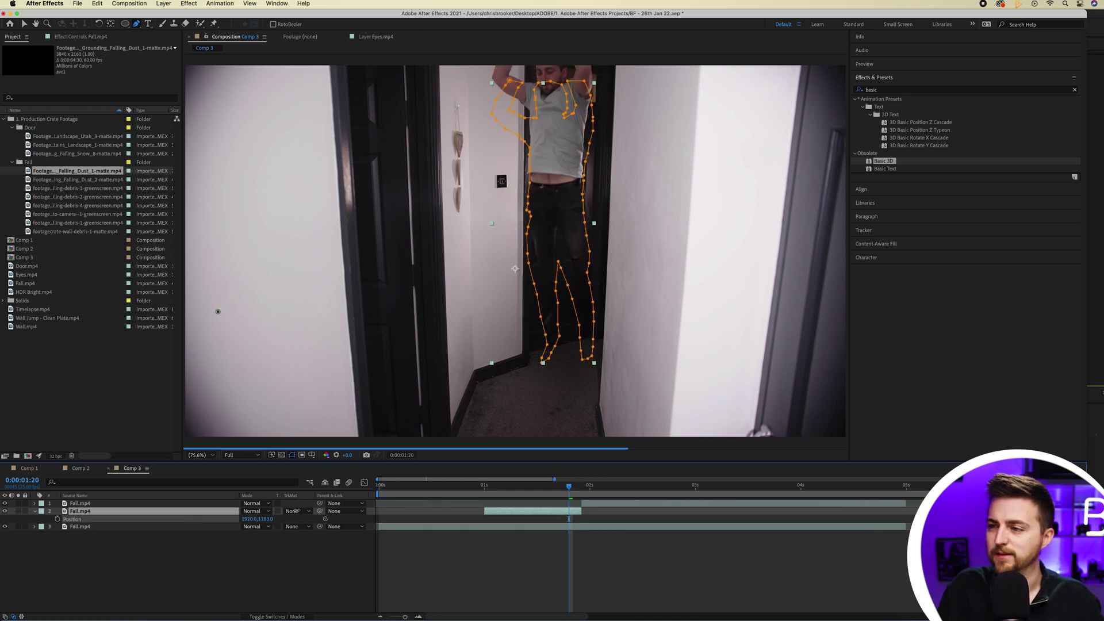
{"action": "key", "text": "super+z"}
Preview the transition from the masked freeze frame to the live footage around 0:00:01:23.
{"action": "left_click_drag", "start_coordinate": [526, 491], "coordinate": [590, 478]}
{"action": "key", "text": "space"}
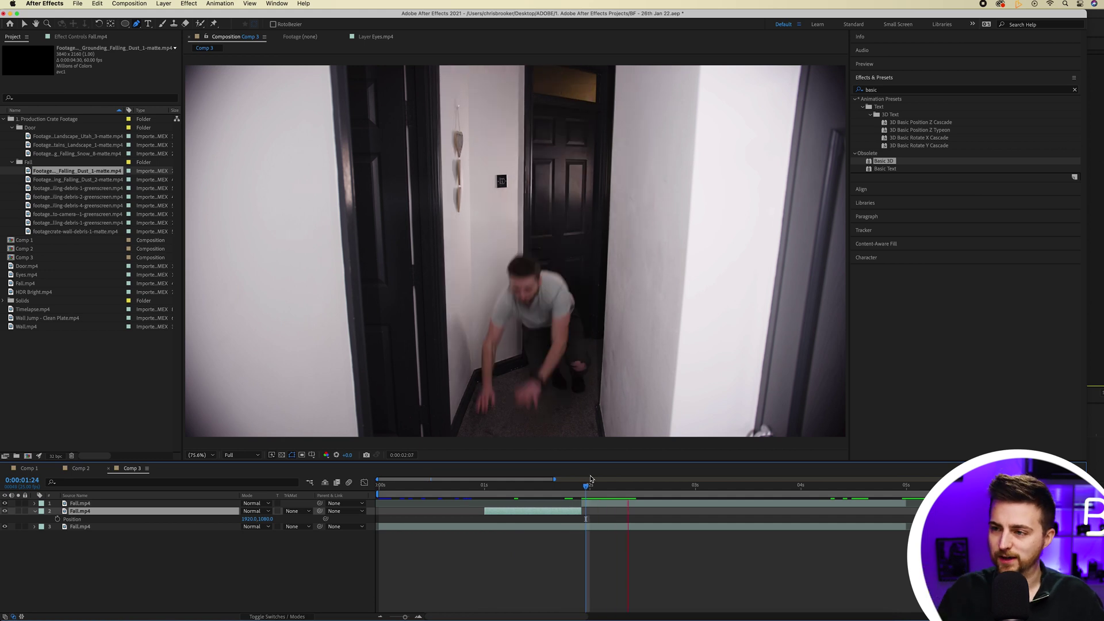
{"action": "left_click", "coordinate": [582, 492]}
{"action": "key", "text": "space"}
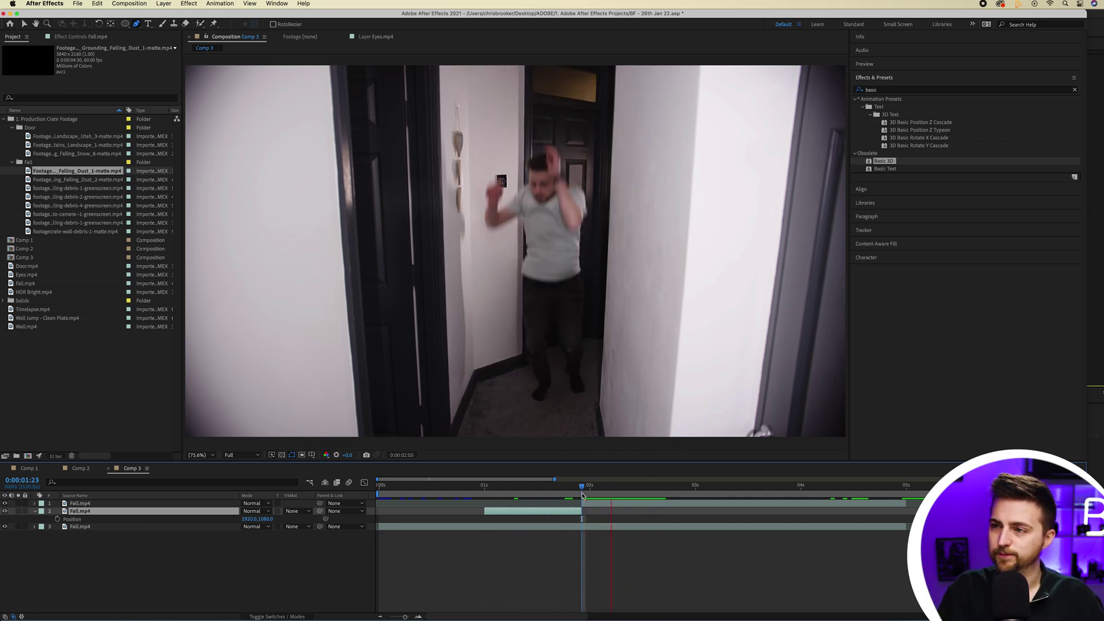
{"action": "left_click", "coordinate": [569, 492]}
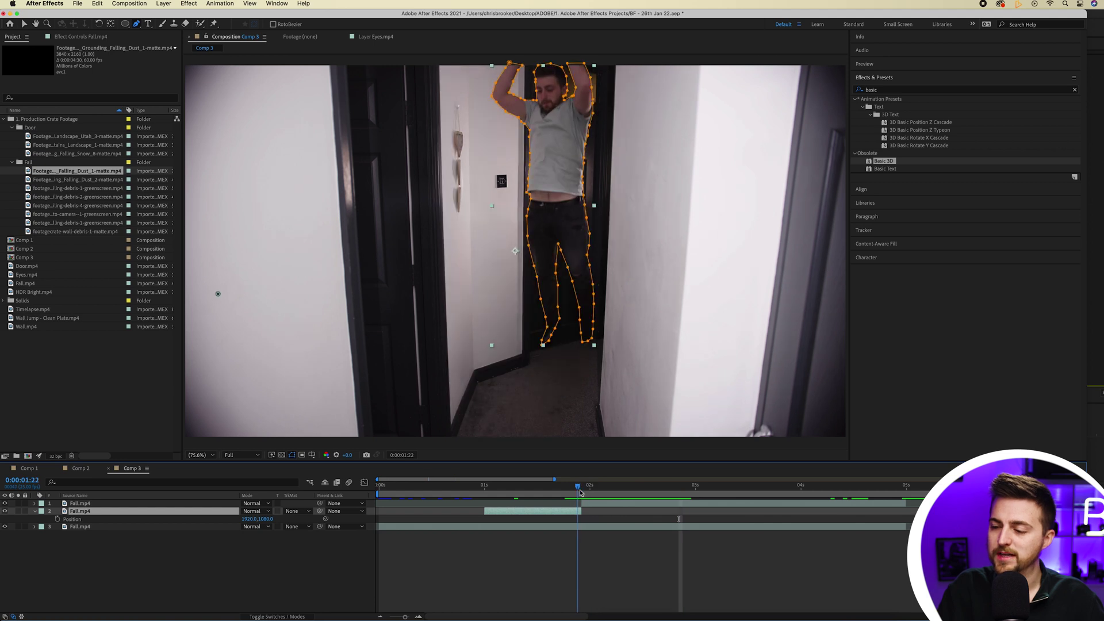
{"action": "mouse_move", "coordinate": [569, 492]}
{"action": "left_mouse_down"}
{"action": "mouse_move", "coordinate": [557, 490]}
{"action": "mouse_move", "coordinate": [587, 488]}
{"action": "left_mouse_up"}
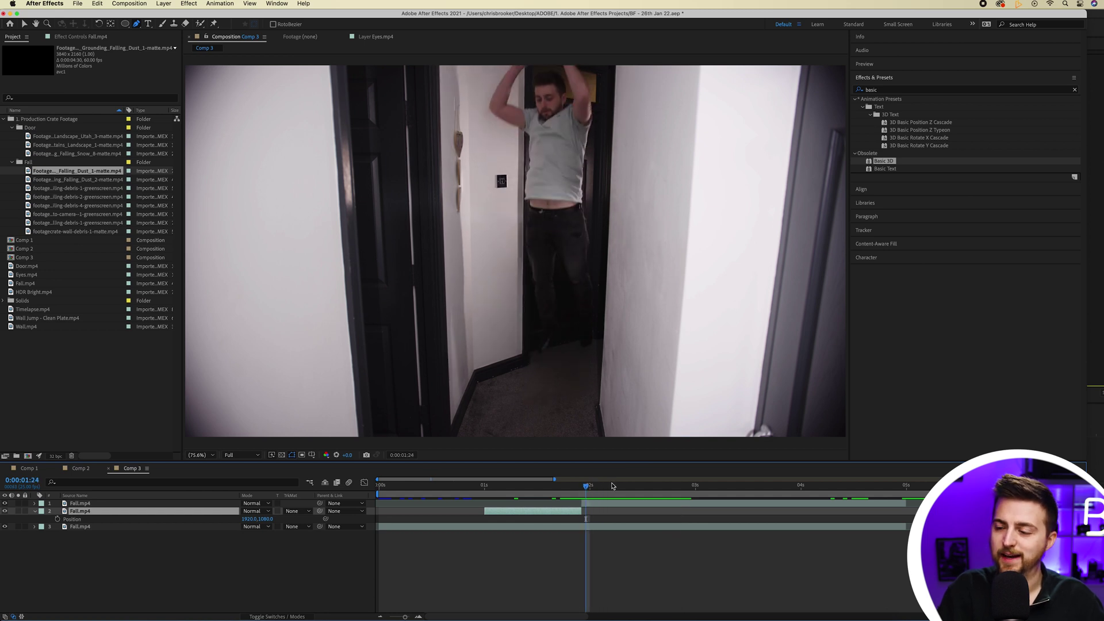
Add a Position keyframe to the masked freeze-frame layer at 0:00:01:23.
{"action": "mouse_move", "coordinate": [575, 487]}
{"action": "left_mouse_down"}
{"action": "mouse_move", "coordinate": [534, 489]}
{"action": "mouse_move", "coordinate": [582, 490]}
{"action": "left_mouse_up"}
{"action": "key", "text": "space"}
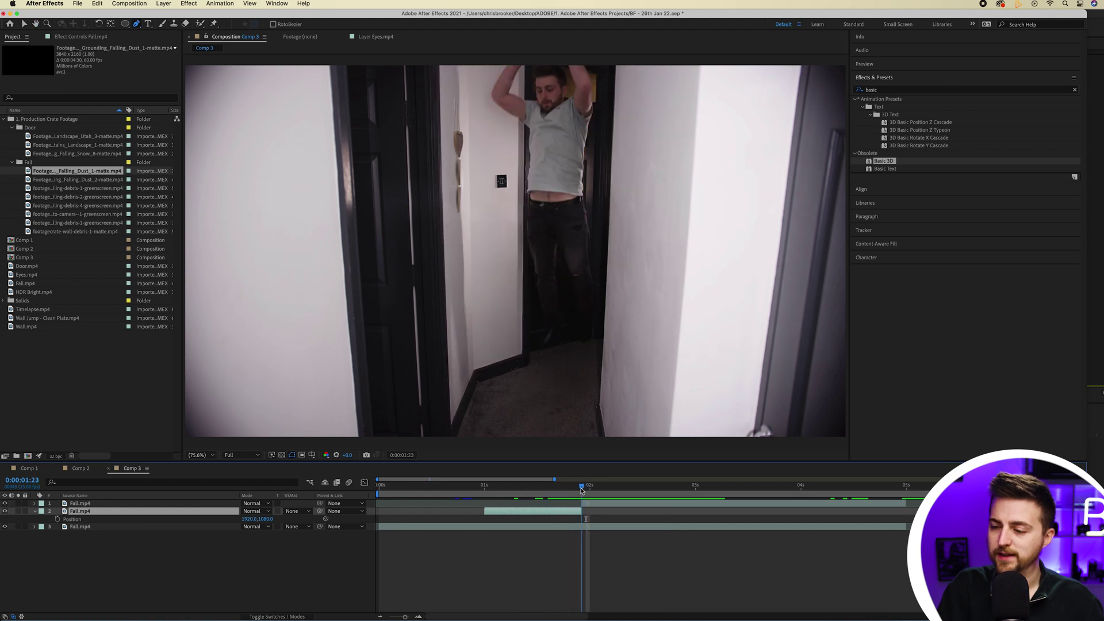
{"action": "left_click", "coordinate": [34, 511]}
{"action": "left_click", "coordinate": [58, 550]}
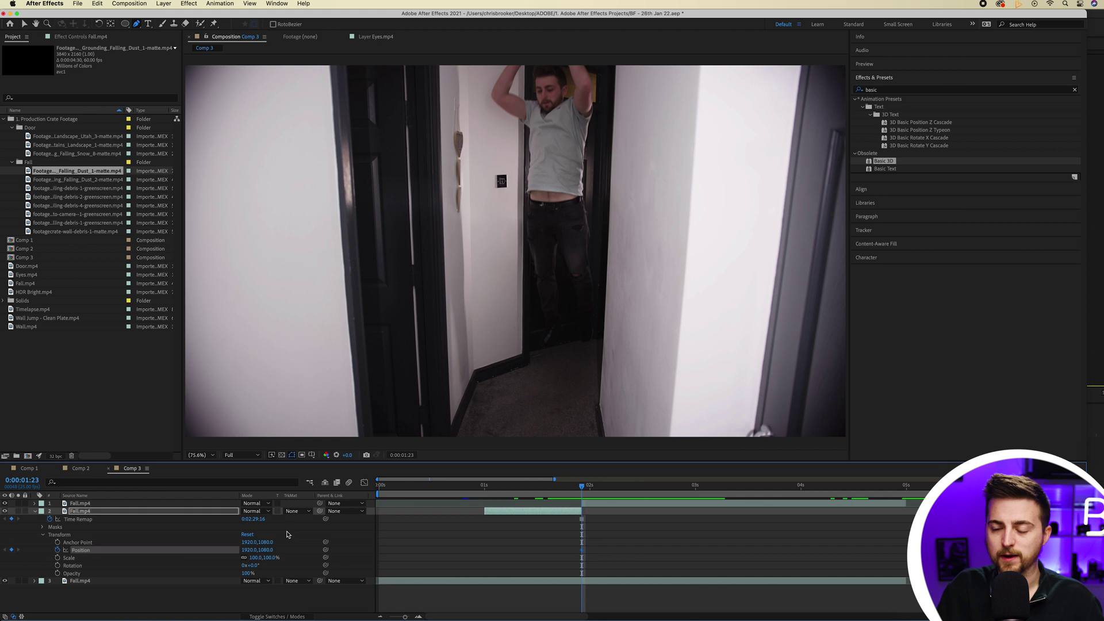
At 0:00:01:15, move the masked layer above the frame by setting its Position to 1920.0, -586.0.
{"action": "key", "text": "Page_Up"}
{"action": "key", "text": "Page_Up"}
{"action": "key", "text": "Page_Up"}
{"action": "key", "text": "Page_Up"}
{"action": "key", "text": "Page_Up"}
{"action": "key", "text": "Page_Up"}
{"action": "key", "text": "Page_Up"}
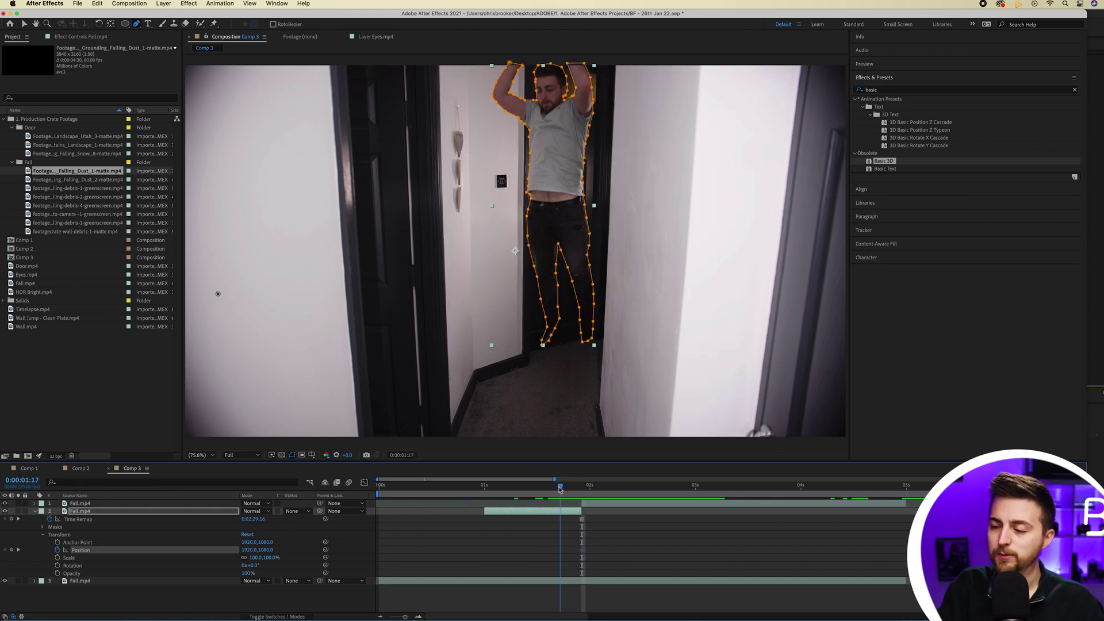
{"action": "left_click", "coordinate": [25, 24]}
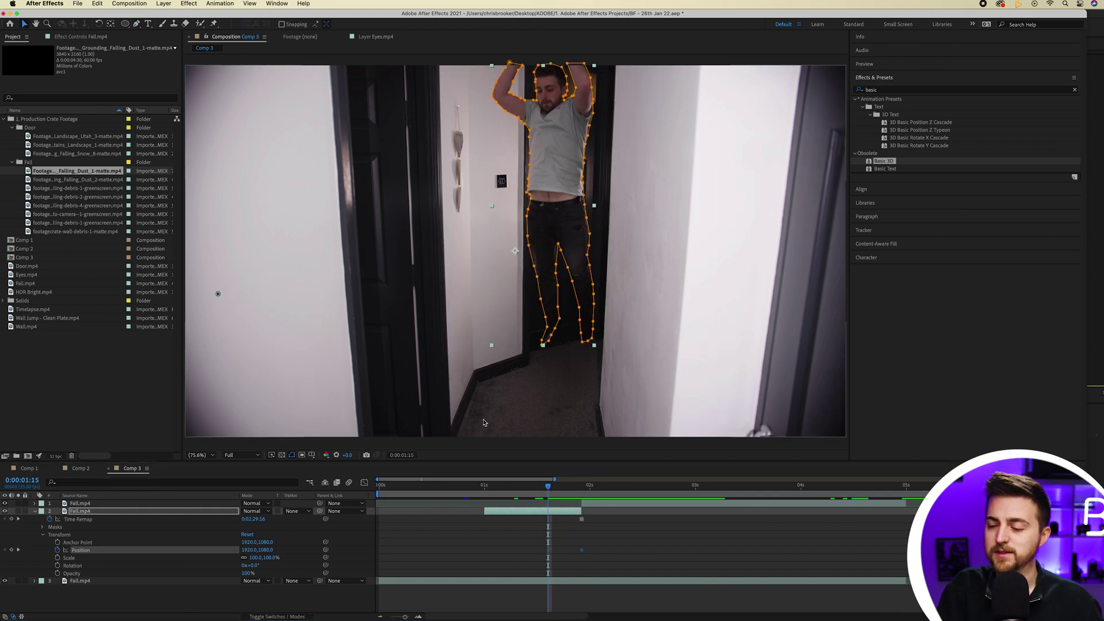
{"action": "left_click_drag", "start_coordinate": [265, 550], "coordinate": [150, 550]}
{"action": "left_click_drag", "start_coordinate": [265, 549], "coordinate": [234, 232]}
Play back the drop-in animation and examine how it flows into the live landing footage.
{"action": "left_click", "coordinate": [536, 488]}
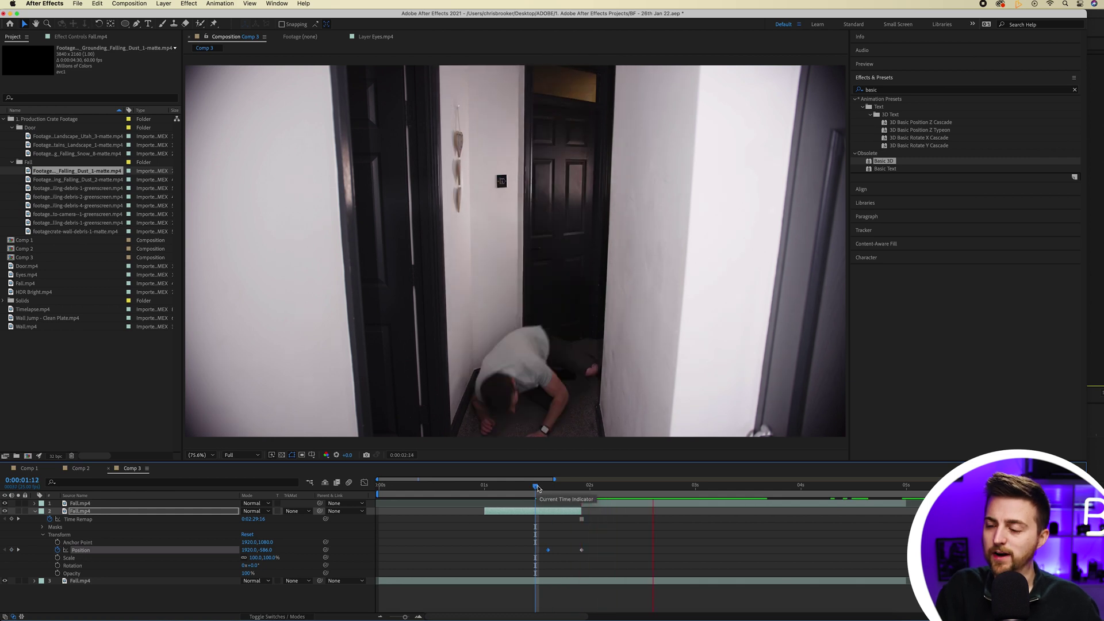
{"action": "key", "text": "space"}
{"action": "key", "text": "space"}
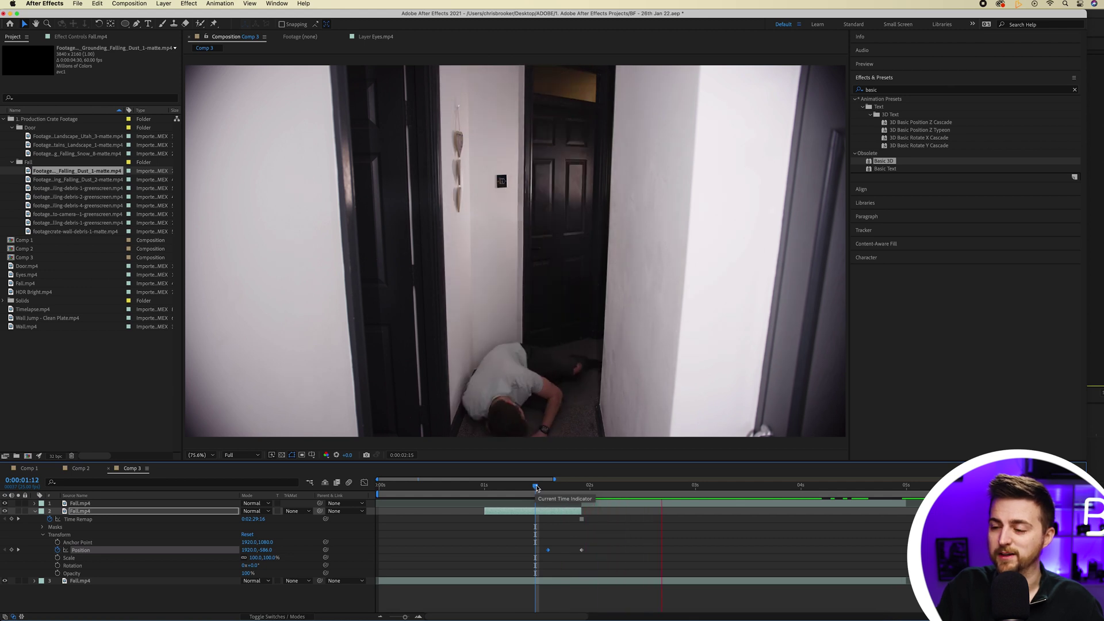
{"action": "left_click", "coordinate": [586, 488]}
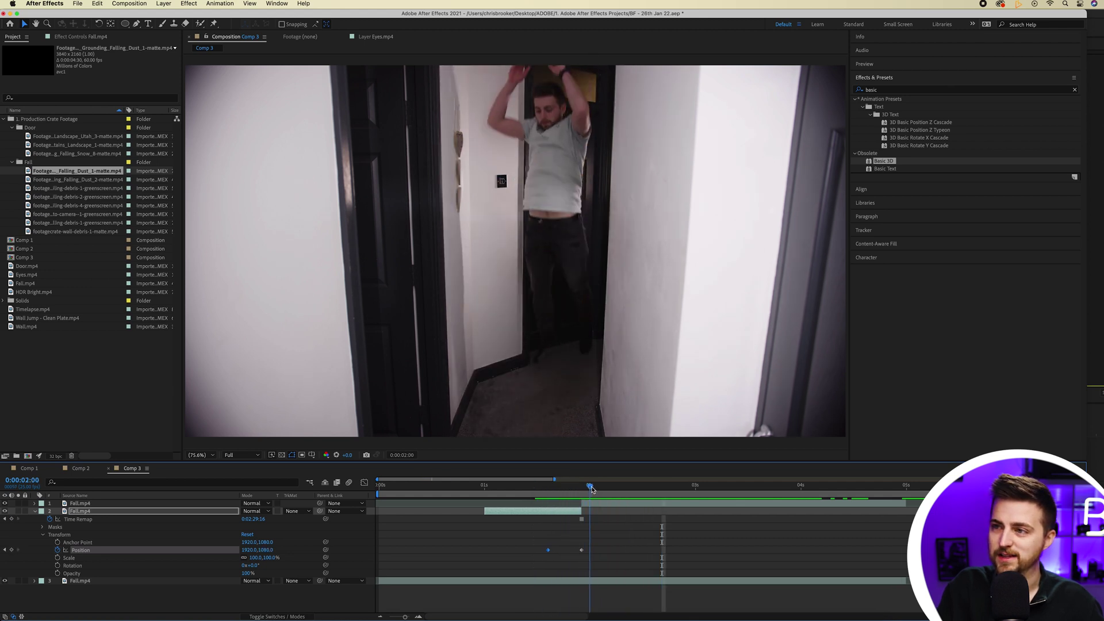
{"action": "left_click", "coordinate": [583, 488]}
{"action": "left_click_drag", "start_coordinate": [582, 488], "coordinate": [627, 495]}
{"action": "left_click", "coordinate": [620, 504]}
{"action": "left_click", "coordinate": [500, 488]}
{"action": "key", "text": "space"}
Split the live Fall.mp4 layer at 0:00:02:06 and shorten the segment before the cut with Time Stretch.
{"action": "left_click_drag", "start_coordinate": [551, 488], "coordinate": [616, 495]}
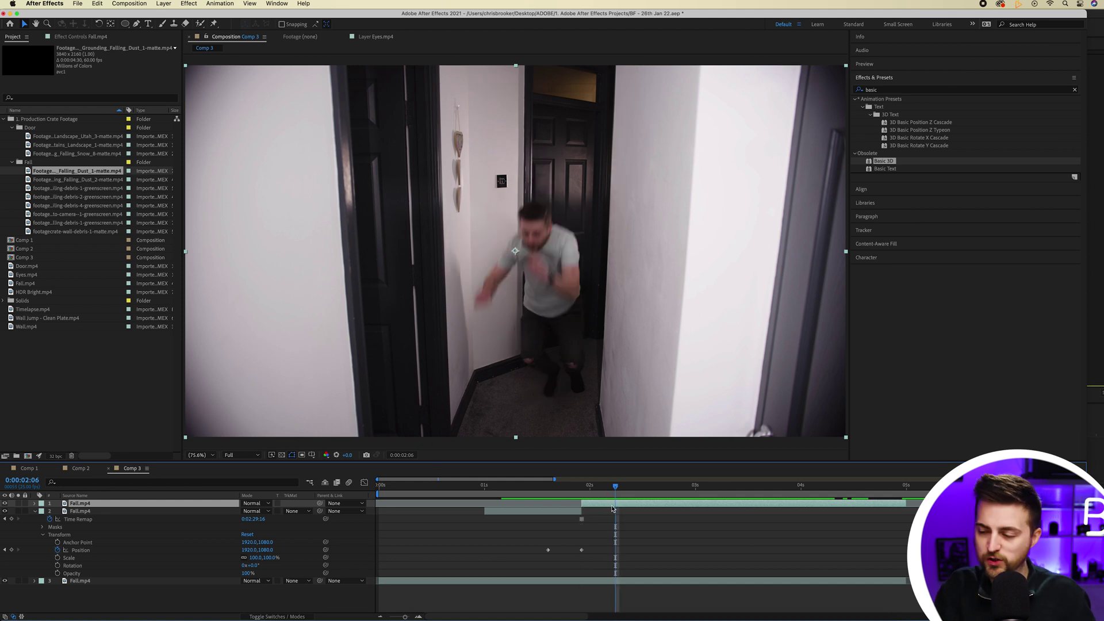
{"action": "key", "text": "super+d"}
{"action": "right_click", "coordinate": [603, 511]}
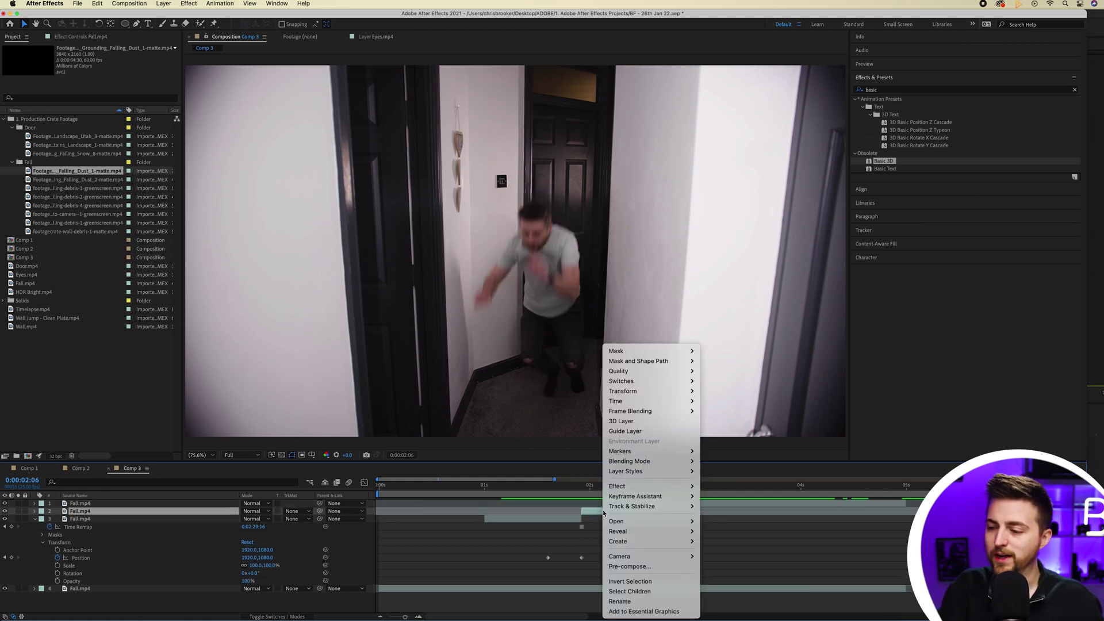
{"action": "mouse_move", "coordinate": [674, 402]}
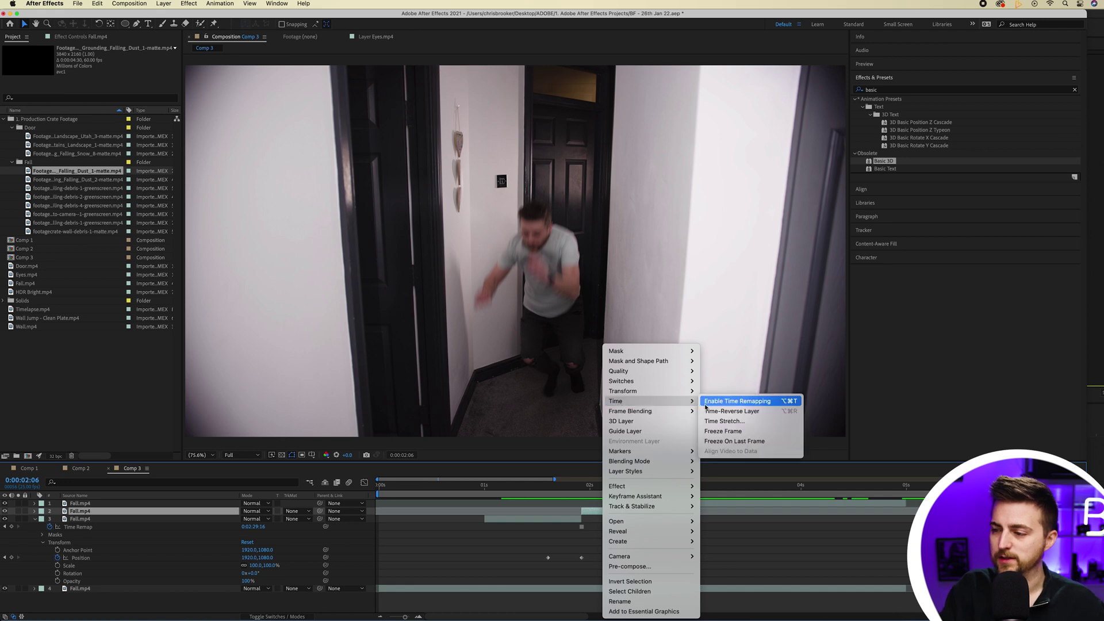
{"action": "left_click", "coordinate": [724, 421]}
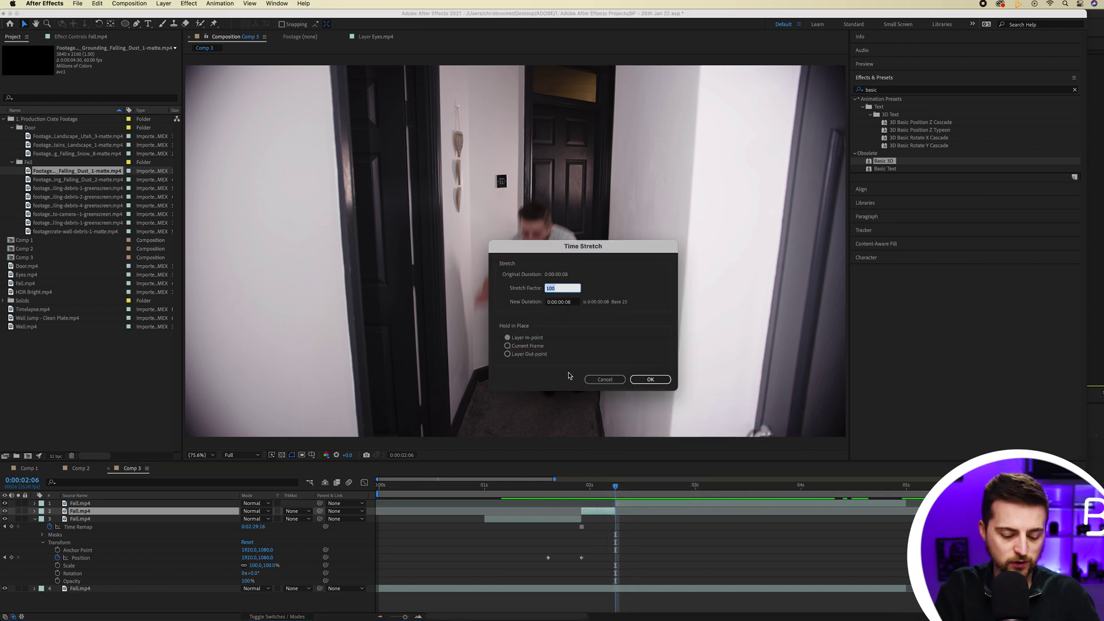
{"action": "key", "text": "Return"}
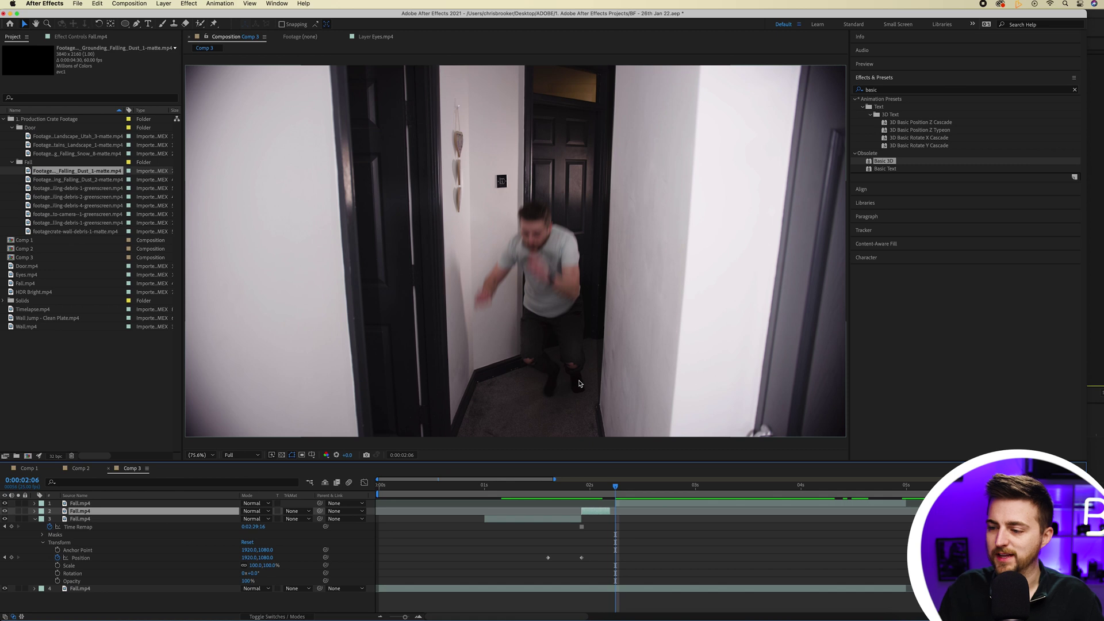
Close the gap after the shortened segment and move the masked layer's first Position keyframe to 0:00:01:17.
{"action": "left_click_drag", "start_coordinate": [630, 501], "coordinate": [553, 488]}
{"action": "key", "text": "space"}
{"action": "left_click", "coordinate": [602, 511]}
{"action": "left_click_drag", "start_coordinate": [548, 558], "coordinate": [557, 561]}
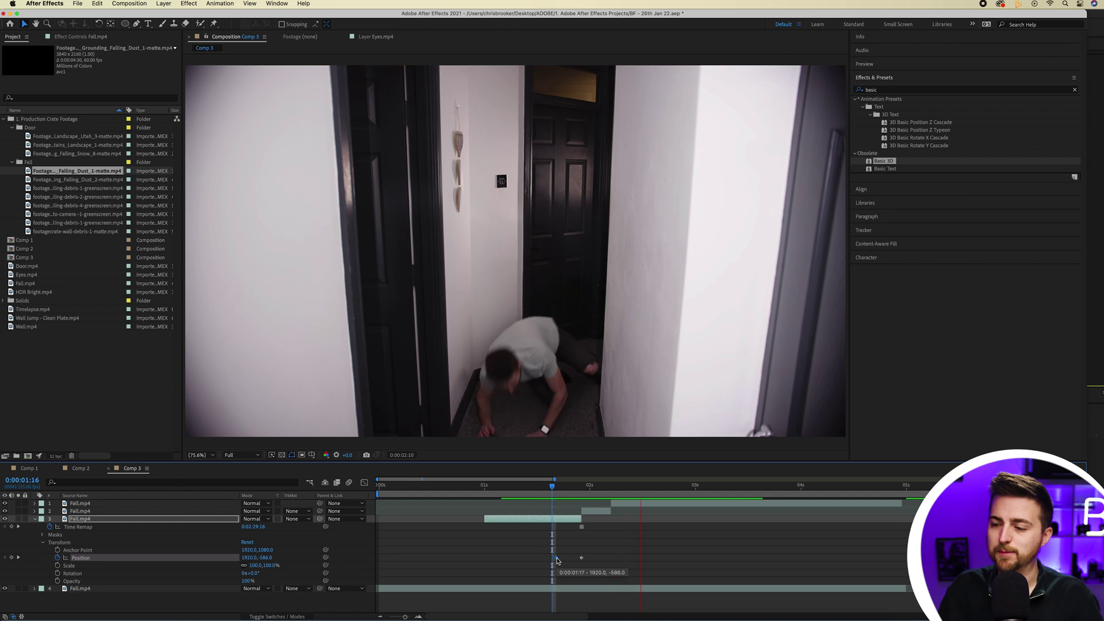
Play back the drop from about 0:00:01:02 and examine how it runs into the landing.
{"action": "key", "text": "space"}
{"action": "left_click_drag", "start_coordinate": [555, 488], "coordinate": [493, 487]}
{"action": "key", "text": "space"}
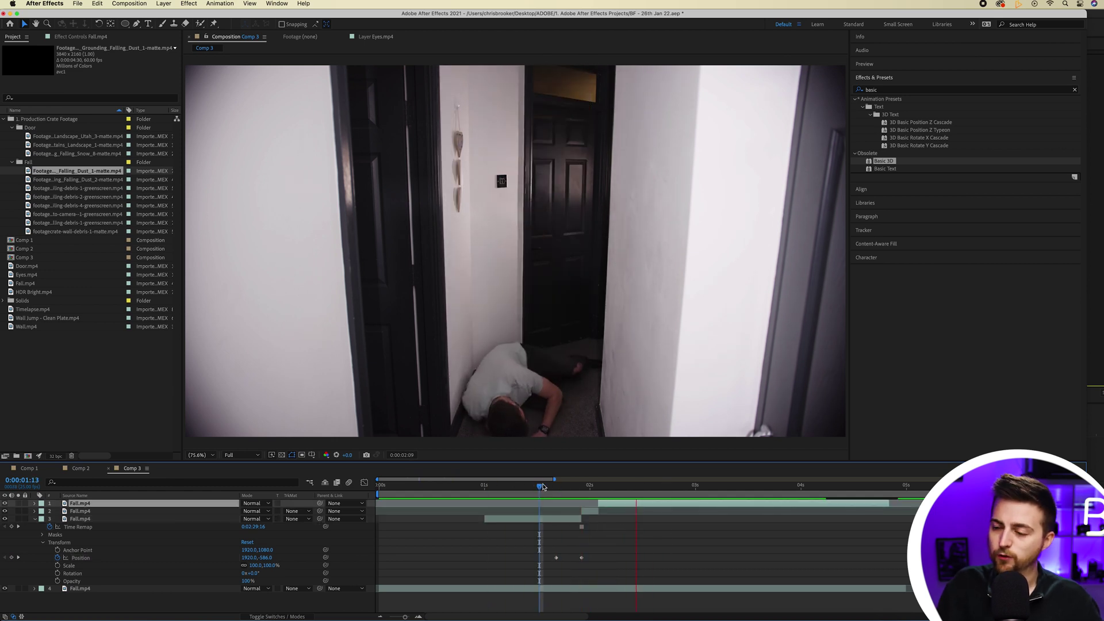
{"action": "key", "text": "space"}
Extend the end of the masked freeze-frame layer past 0:00:01:23 to about 0:00:02:00.
{"action": "left_click", "coordinate": [564, 487]}
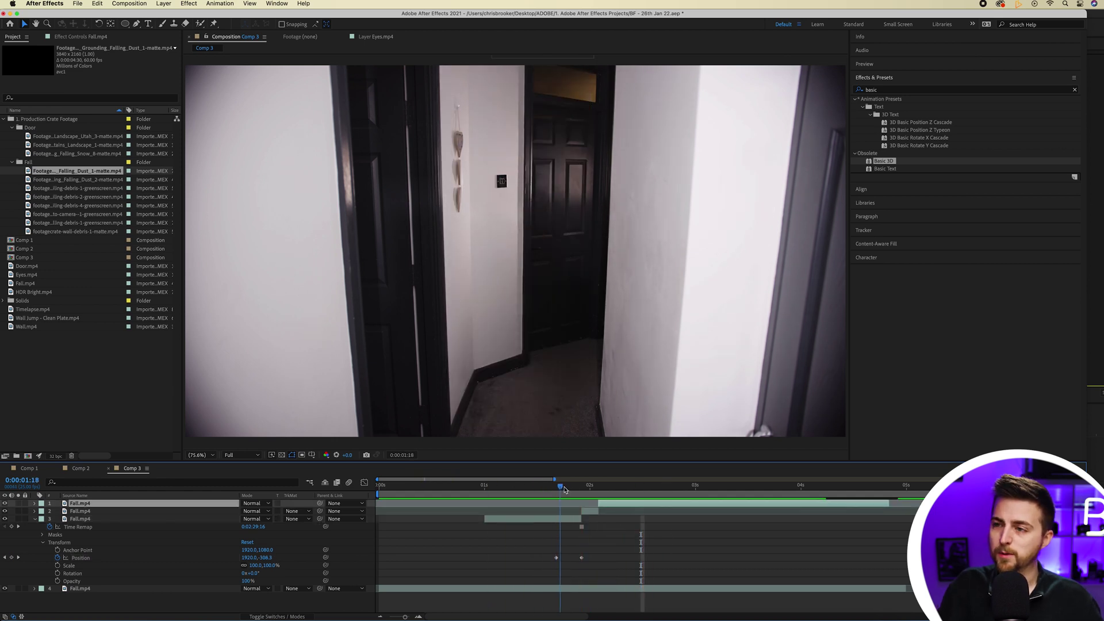
{"action": "left_click_drag", "start_coordinate": [564, 489], "coordinate": [577, 488]}
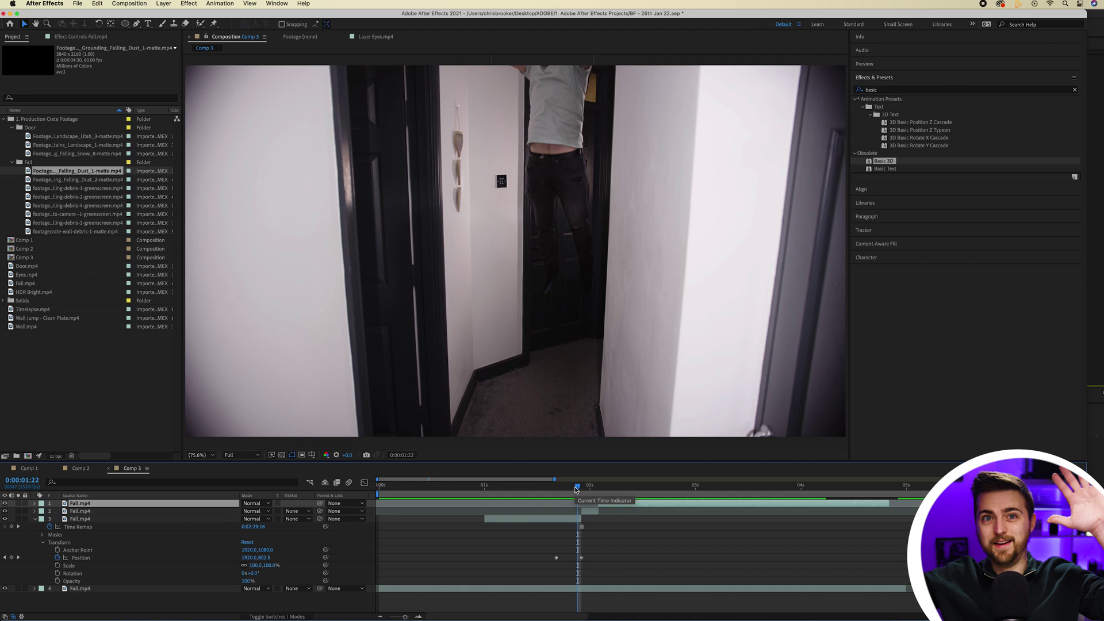
{"action": "left_click_drag", "start_coordinate": [578, 486], "coordinate": [581, 486]}
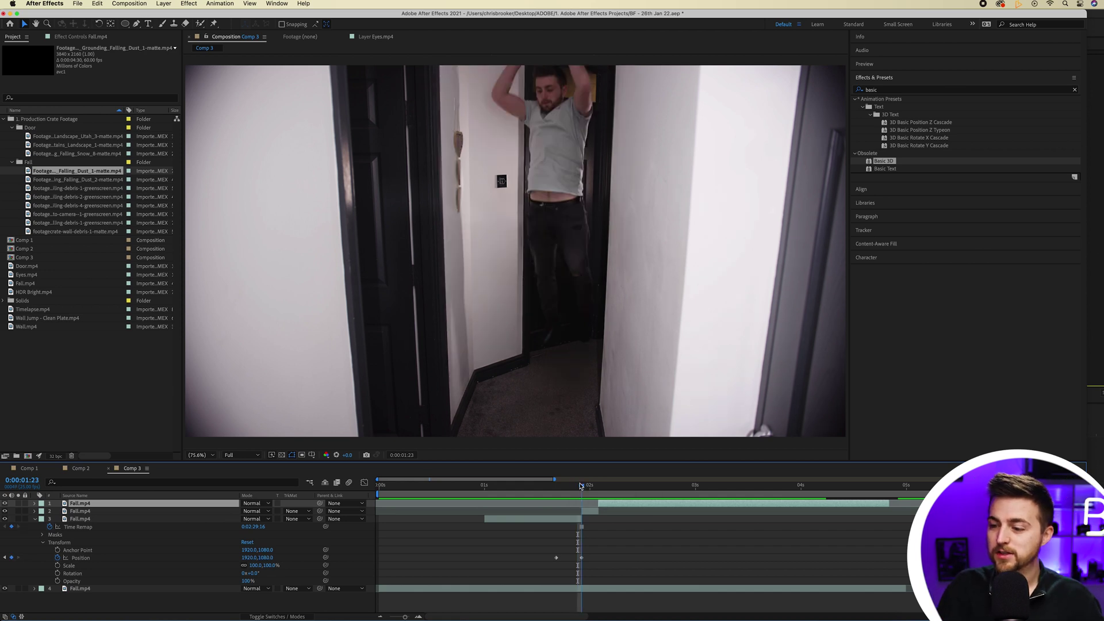
{"action": "left_click", "coordinate": [567, 518]}
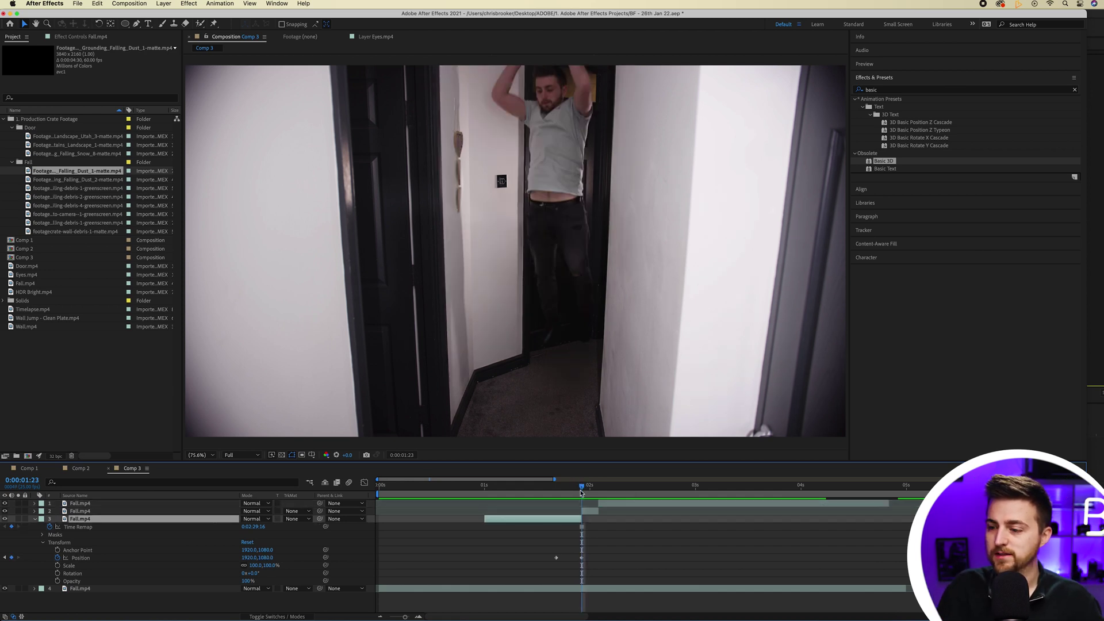
{"action": "left_click_drag", "start_coordinate": [582, 517], "coordinate": [589, 518]}
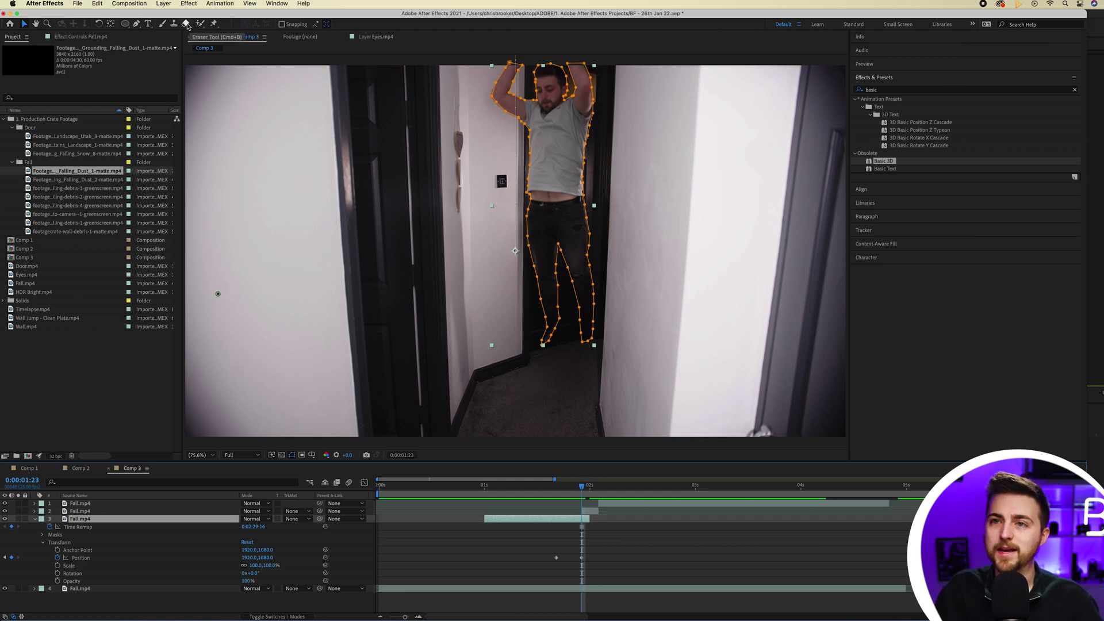
Place Puppet position pins on the man's feet and ankles in the masked layer at 0:00:01:23.
{"action": "left_click", "coordinate": [214, 24]}
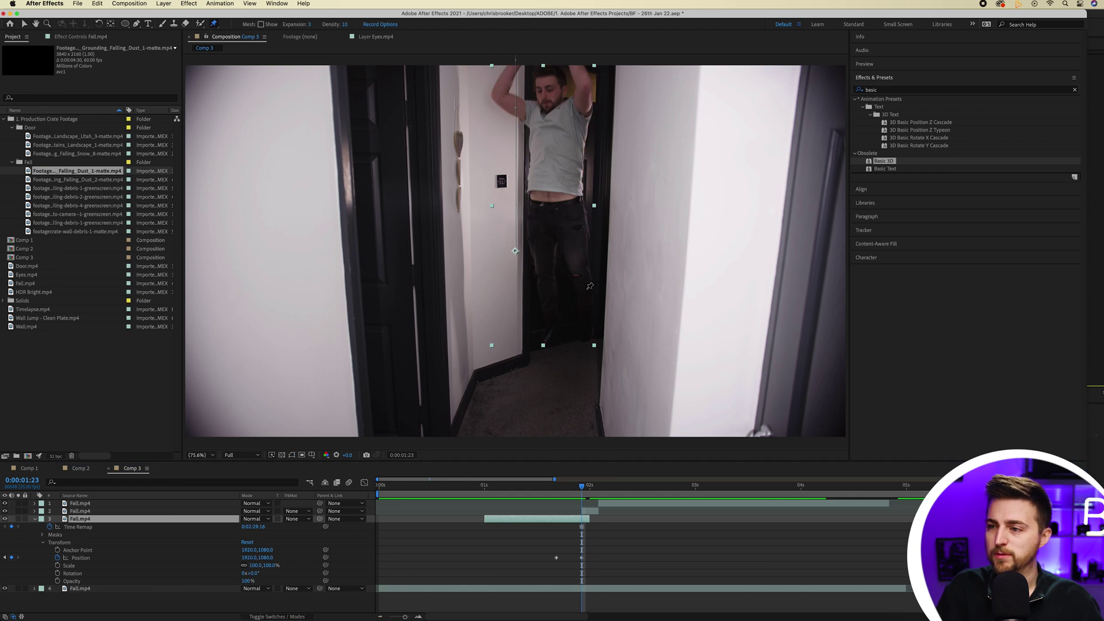
{"action": "key", "text": "period"}
{"action": "key", "text": "period"}
{"action": "key", "text": "period"}
{"action": "key", "text": "space"}
{"action": "left_click_drag", "start_coordinate": [670, 318], "coordinate": [342, 20]}
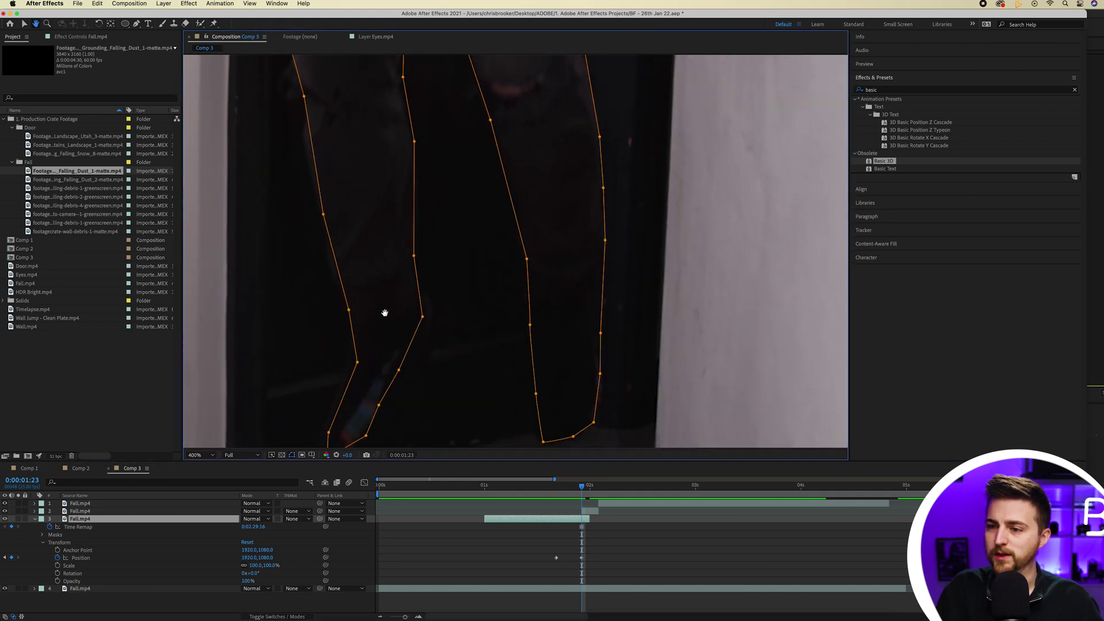
{"action": "left_click_drag", "start_coordinate": [384, 312], "coordinate": [381, 258]}
{"action": "left_click", "coordinate": [370, 370]}
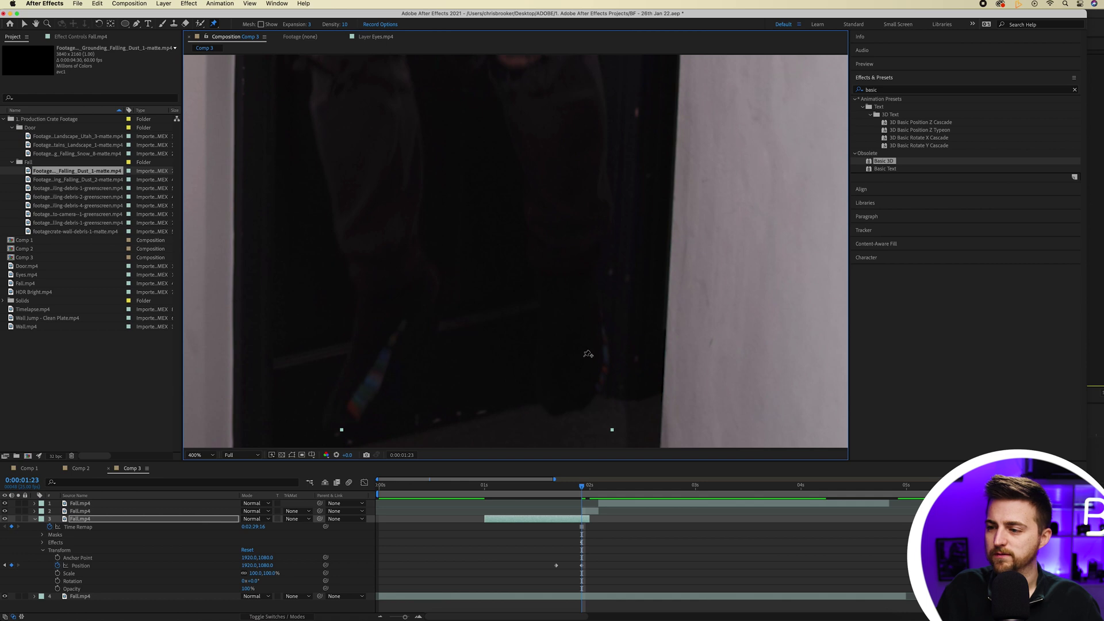
{"action": "left_click", "coordinate": [583, 264]}
{"action": "left_click", "coordinate": [395, 295]}
{"action": "left_click", "coordinate": [395, 227]}
Add Puppet pins at the man's knees and waist.
{"action": "key", "text": "space"}
{"action": "left_click_drag", "start_coordinate": [390, 193], "coordinate": [439, 426]}
{"action": "left_click_drag", "start_coordinate": [427, 237], "coordinate": [404, 259]}
{"action": "key", "text": "space"}
{"action": "left_click", "coordinate": [406, 328]}
{"action": "left_click_drag", "start_coordinate": [539, 166], "coordinate": [569, 443]}
{"action": "left_click", "coordinate": [476, 247]}
Add Puppet pins at the armpits, elbows, wrists, neck and top of the man's head.
{"action": "key", "text": "space"}
{"action": "left_click_drag", "start_coordinate": [517, 176], "coordinate": [494, 356]}
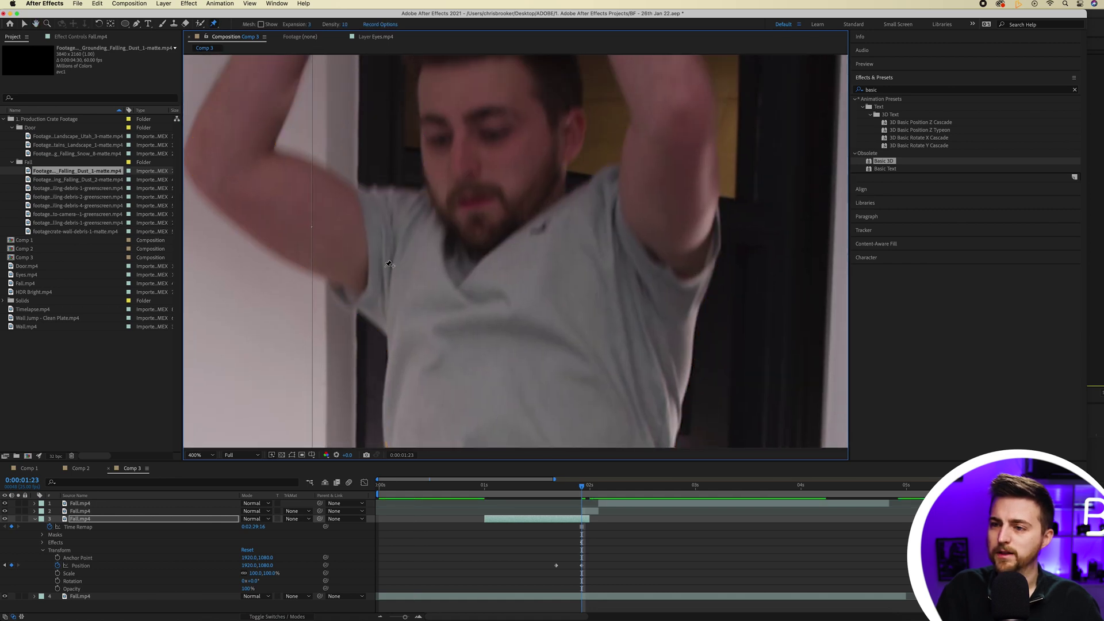
{"action": "left_click", "coordinate": [680, 104]}
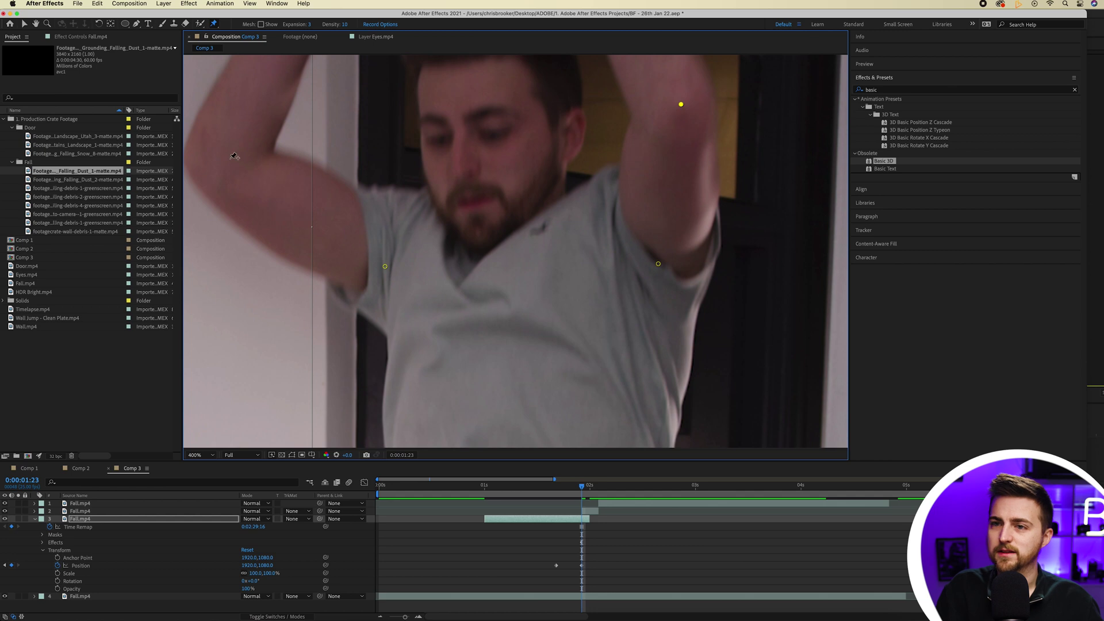
{"action": "left_click_drag", "start_coordinate": [364, 149], "coordinate": [376, 319]}
{"action": "left_click", "coordinate": [654, 181]}
{"action": "left_click", "coordinate": [494, 211]}
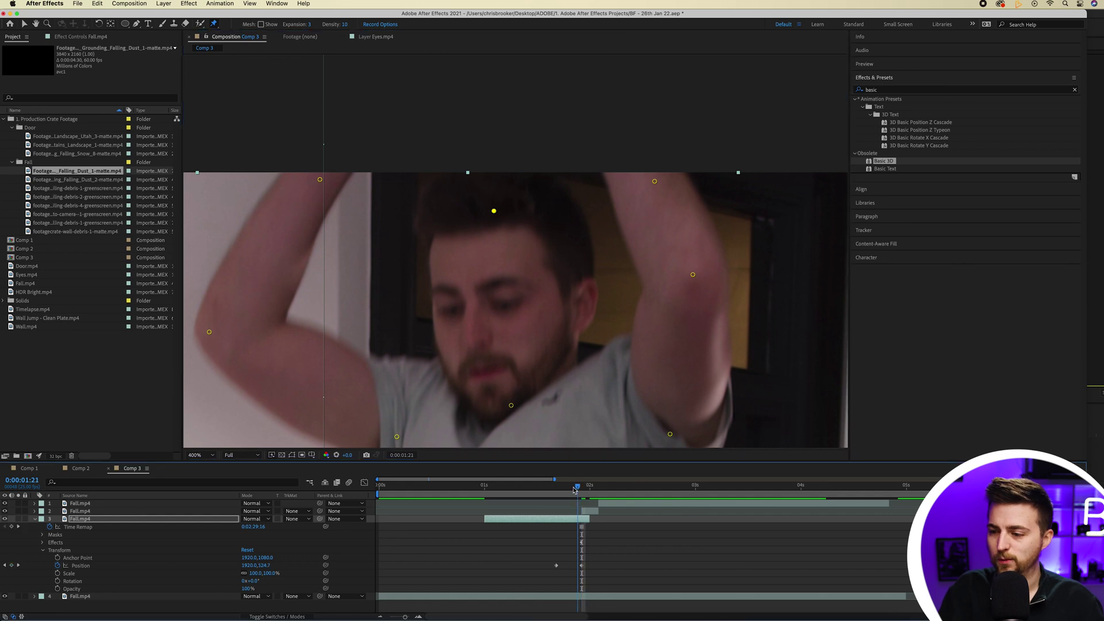
At 0:00:01:16, increase the masked layer's vertical Position to bring the man into frame for posing his Puppet pins.
{"action": "left_click_drag", "start_coordinate": [581, 487], "coordinate": [556, 486]}
{"action": "left_click_drag", "start_coordinate": [545, 221], "coordinate": [558, 157]}
{"action": "scroll", "coordinate": [526, 235], "scroll_direction": "down", "scroll_amount": 2}
{"action": "left_click", "coordinate": [556, 487]}
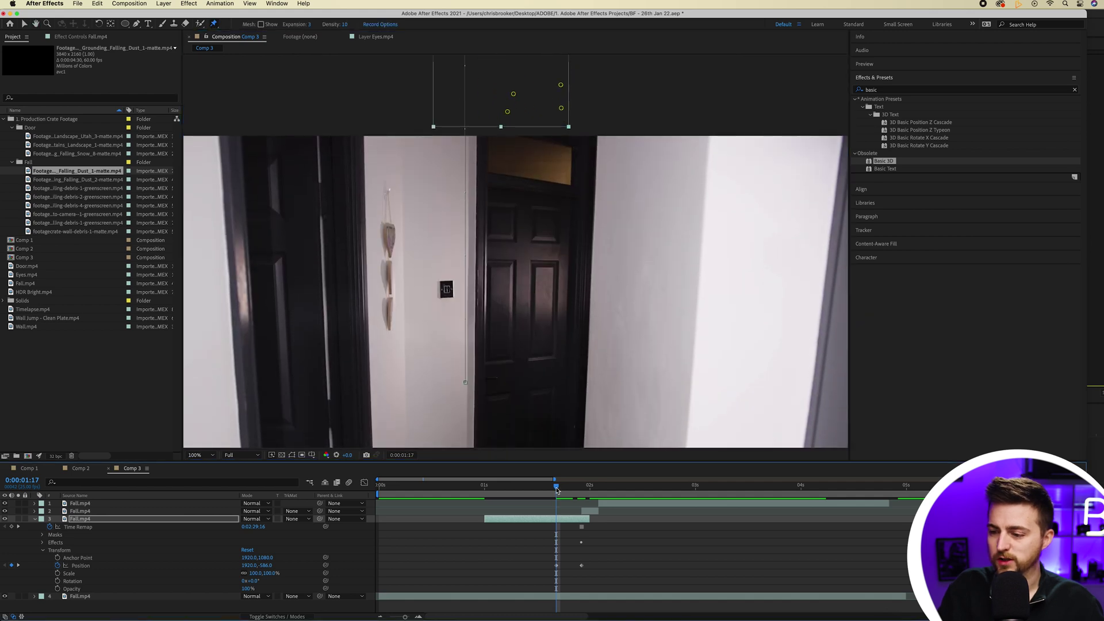
{"action": "left_click_drag", "start_coordinate": [267, 566], "coordinate": [370, 566]}
{"action": "key", "text": "space"}
{"action": "left_click_drag", "start_coordinate": [585, 335], "coordinate": [619, 275]}
{"action": "left_click", "coordinate": [515, 246]}
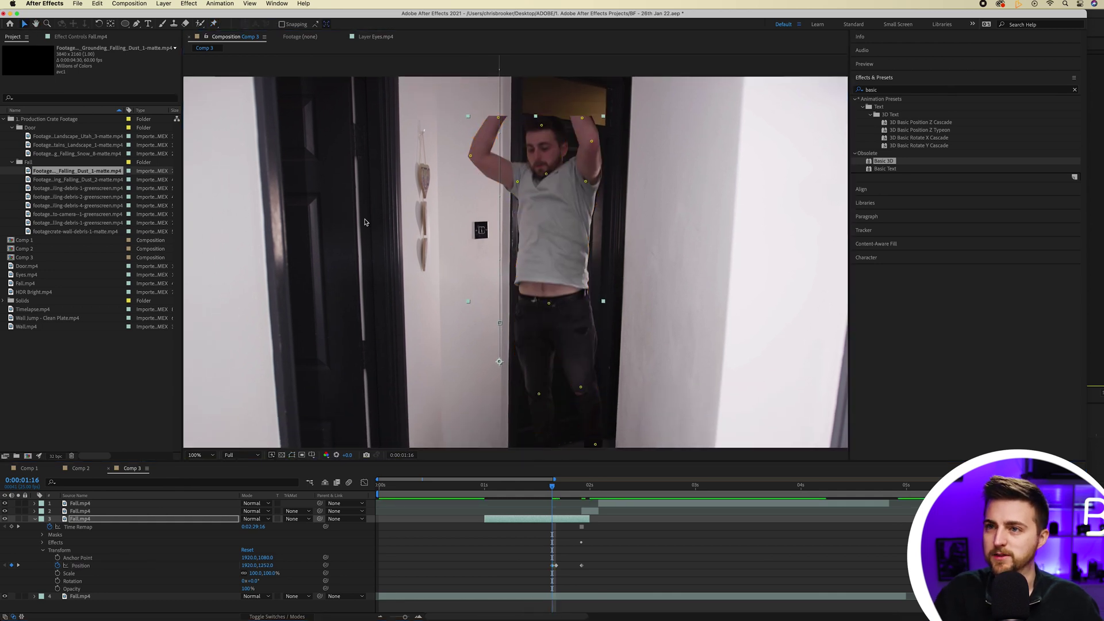
Pose the man's upper body at 0:00:01:16 by repositioning the wrist, elbow, head, neck and waist pins.
{"action": "left_click_drag", "start_coordinate": [498, 119], "coordinate": [490, 117]}
{"action": "left_click_drag", "start_coordinate": [598, 117], "coordinate": [603, 142]}
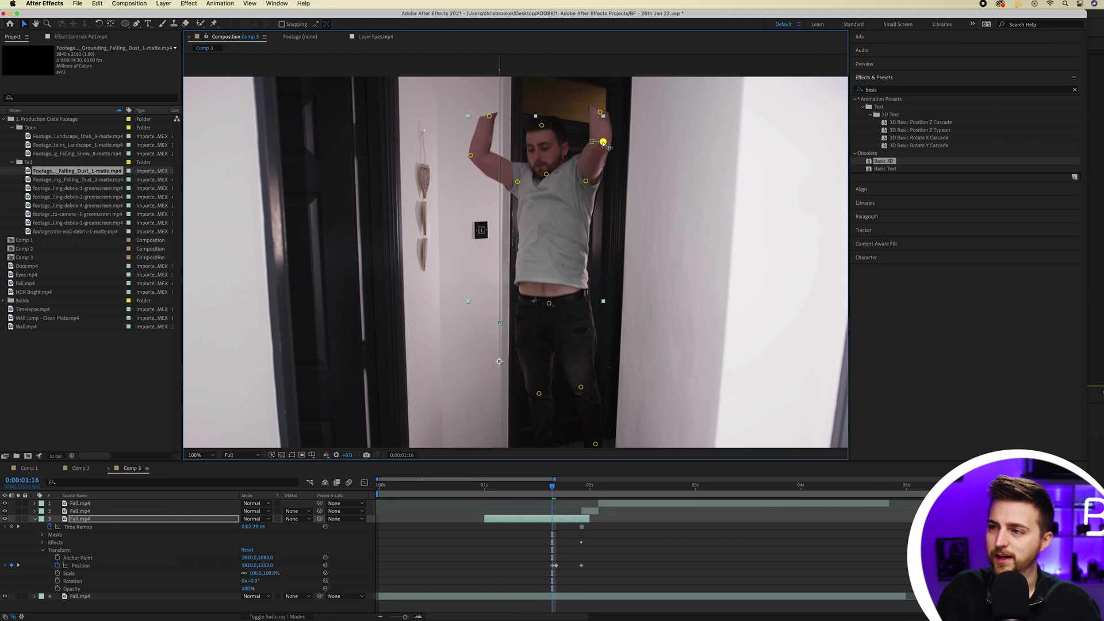
{"action": "left_click_drag", "start_coordinate": [470, 156], "coordinate": [467, 151]}
{"action": "left_click_drag", "start_coordinate": [545, 128], "coordinate": [568, 125]}
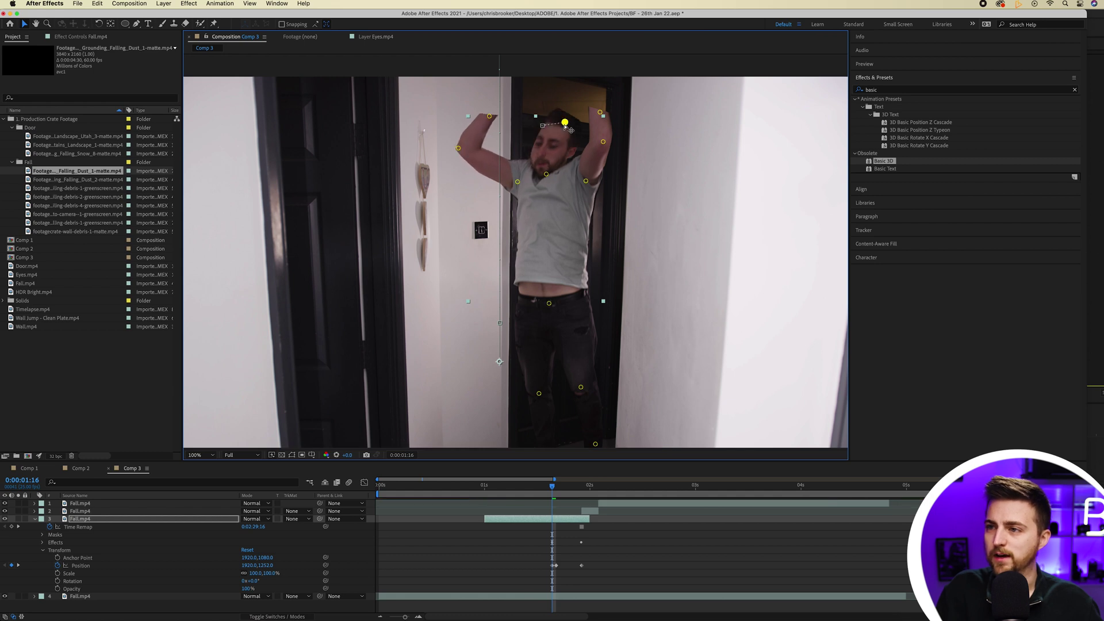
{"action": "left_click_drag", "start_coordinate": [546, 174], "coordinate": [545, 172]}
{"action": "mouse_move", "coordinate": [550, 304]}
{"action": "left_mouse_down"}
{"action": "mouse_move", "coordinate": [535, 281]}
{"action": "mouse_move", "coordinate": [532, 304]}
{"action": "mouse_move", "coordinate": [572, 299]}
{"action": "mouse_move", "coordinate": [548, 299]}
{"action": "left_mouse_up"}
Bend the man's legs at 0:00:01:16 by repositioning the knee, ankle and foot pins.
{"action": "key", "text": "space"}
{"action": "left_click_drag", "start_coordinate": [566, 254], "coordinate": [567, 147]}
{"action": "left_click_drag", "start_coordinate": [538, 287], "coordinate": [569, 280]}
{"action": "left_click_drag", "start_coordinate": [550, 349], "coordinate": [601, 317]}
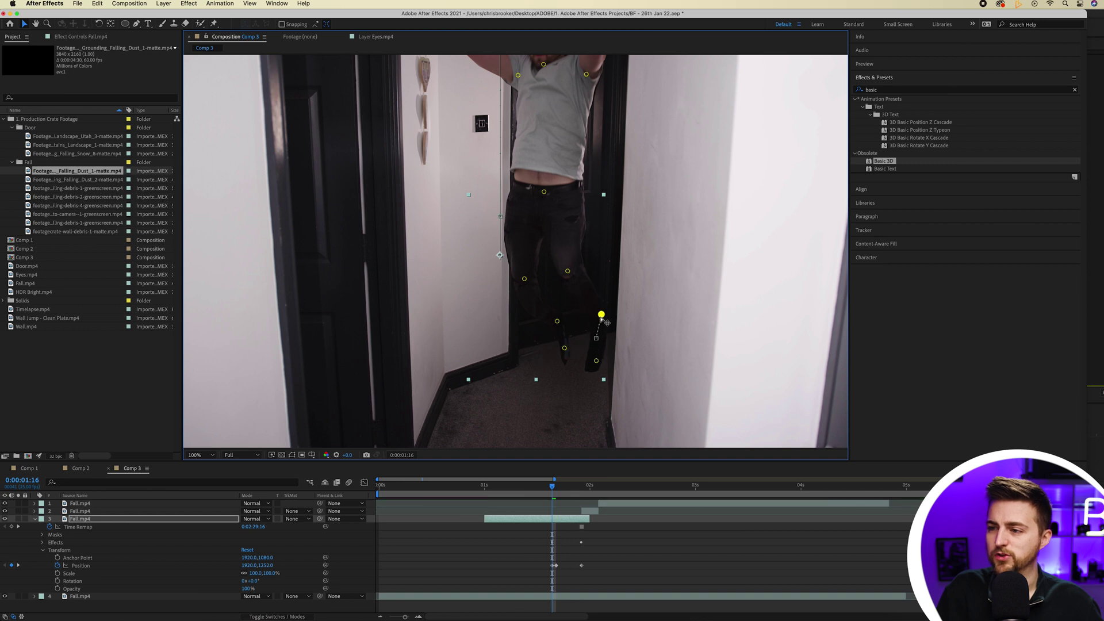
{"action": "left_click_drag", "start_coordinate": [597, 363], "coordinate": [613, 341]}
Delete the masked layer's temporary Position keyframe at 0:00:01:16, keeping the one at 0:00:01:17.
{"action": "left_click", "coordinate": [556, 490]}
{"action": "left_click", "coordinate": [551, 566]}
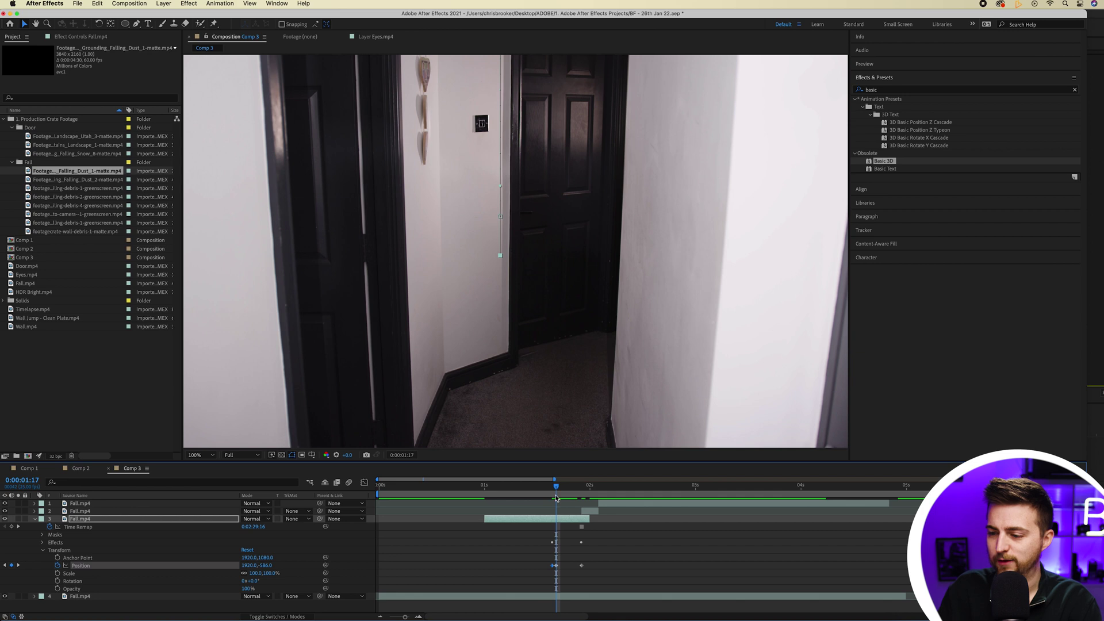
{"action": "left_click", "coordinate": [552, 489]}
{"action": "key", "text": "Delete"}
{"action": "left_click", "coordinate": [558, 489]}
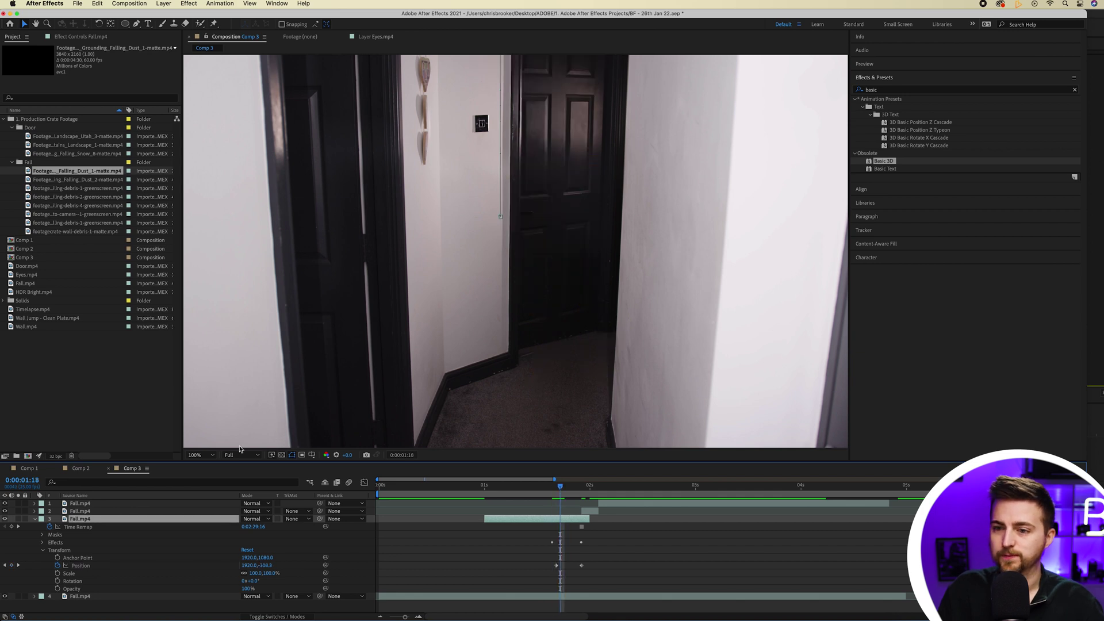
At 0:00:01:19, select the masked layer's Puppet effect and reposition the knee and ankle pins to change the leg pose.
{"action": "left_click", "coordinate": [200, 455]}
{"action": "left_click", "coordinate": [227, 303]}
{"action": "mouse_move", "coordinate": [560, 491]}
{"action": "left_mouse_down"}
{"action": "mouse_move", "coordinate": [598, 491]}
{"action": "mouse_move", "coordinate": [565, 492]}
{"action": "left_mouse_up"}
{"action": "left_click", "coordinate": [553, 544]}
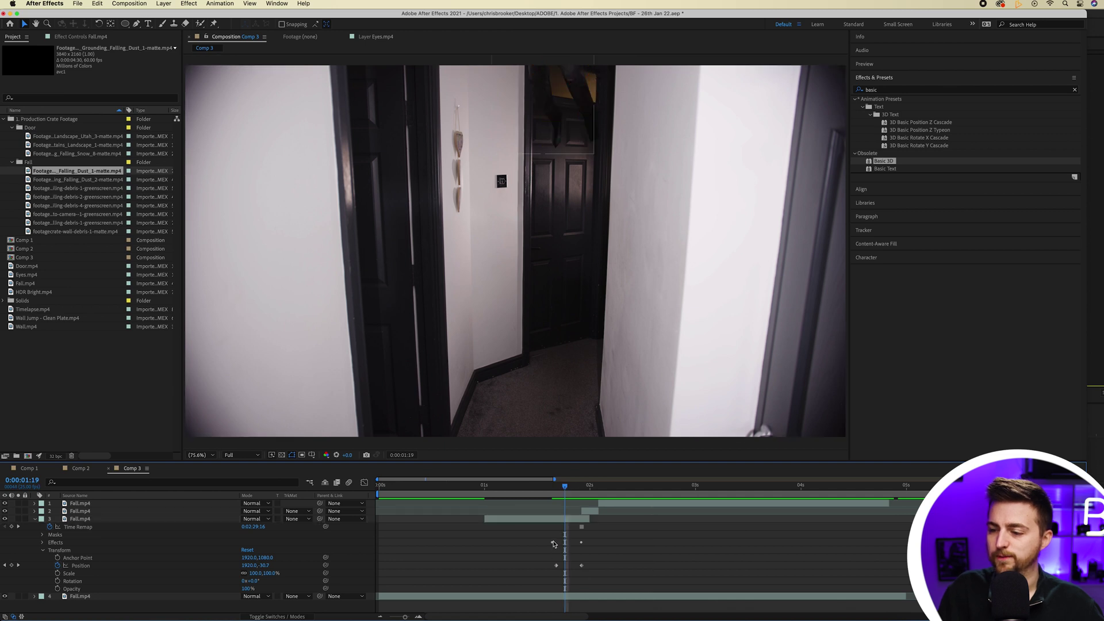
{"action": "left_click", "coordinate": [216, 25]}
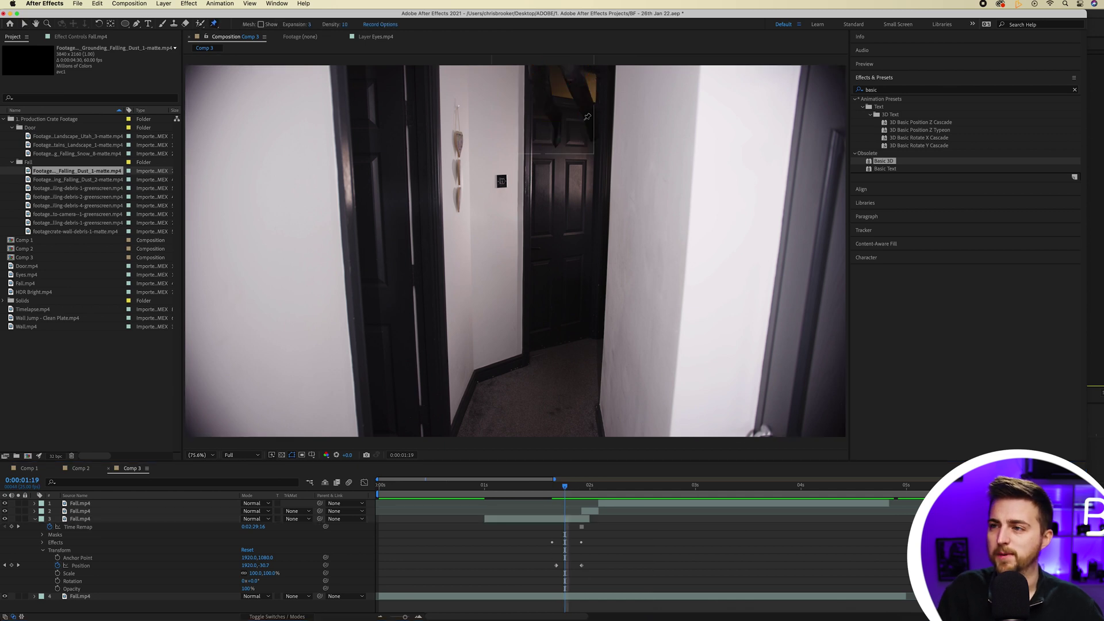
{"action": "left_click", "coordinate": [80, 518]}
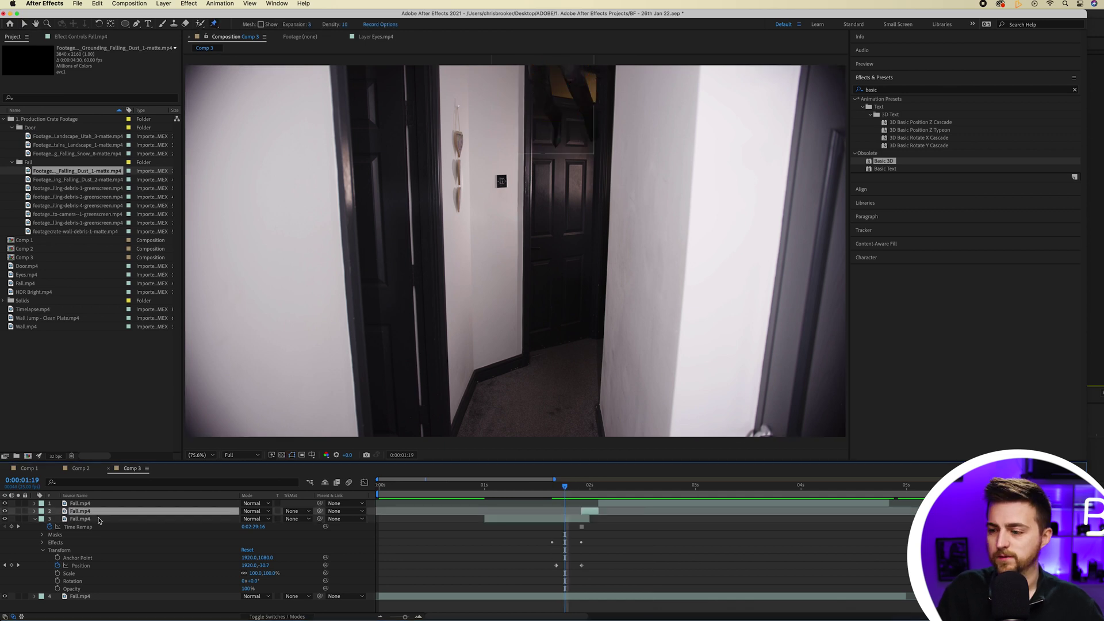
{"action": "left_click", "coordinate": [43, 542]}
{"action": "left_click", "coordinate": [64, 550]}
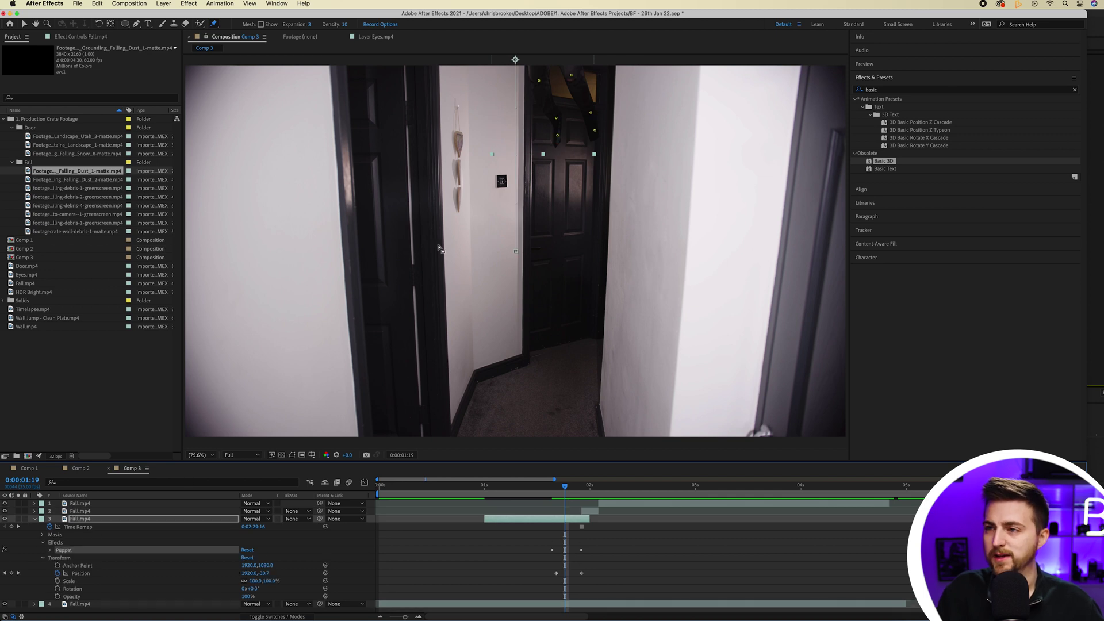
{"action": "left_click", "coordinate": [24, 24]}
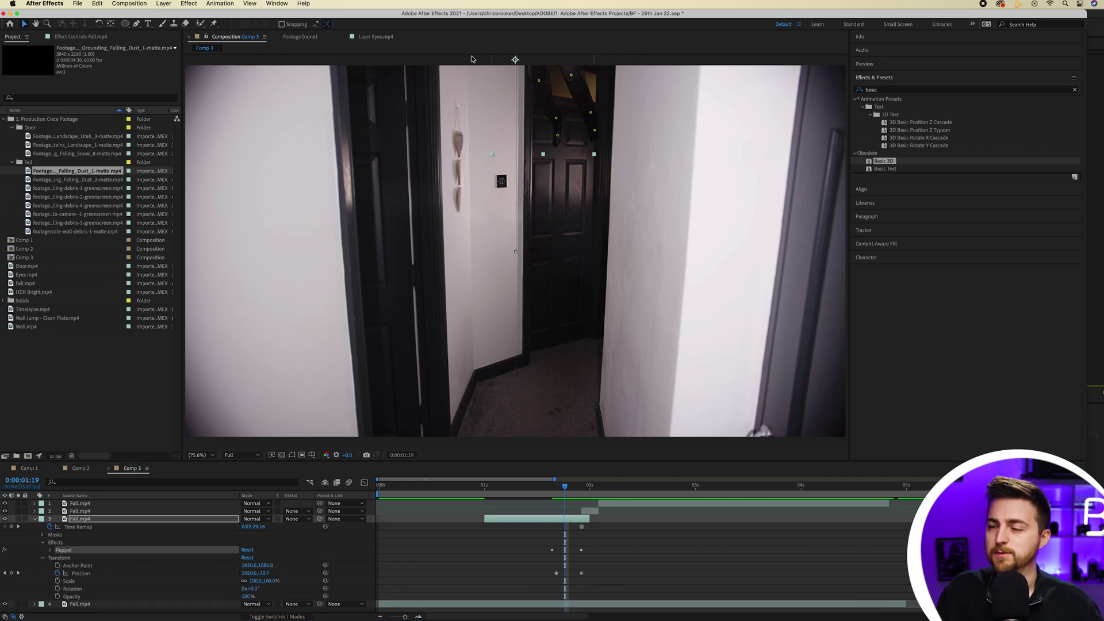
{"action": "mouse_move", "coordinate": [539, 81]}
{"action": "left_mouse_down"}
{"action": "mouse_move", "coordinate": [521, 83]}
{"action": "mouse_move", "coordinate": [556, 77]}
{"action": "left_mouse_up"}
{"action": "left_click_drag", "start_coordinate": [590, 113], "coordinate": [558, 115]}
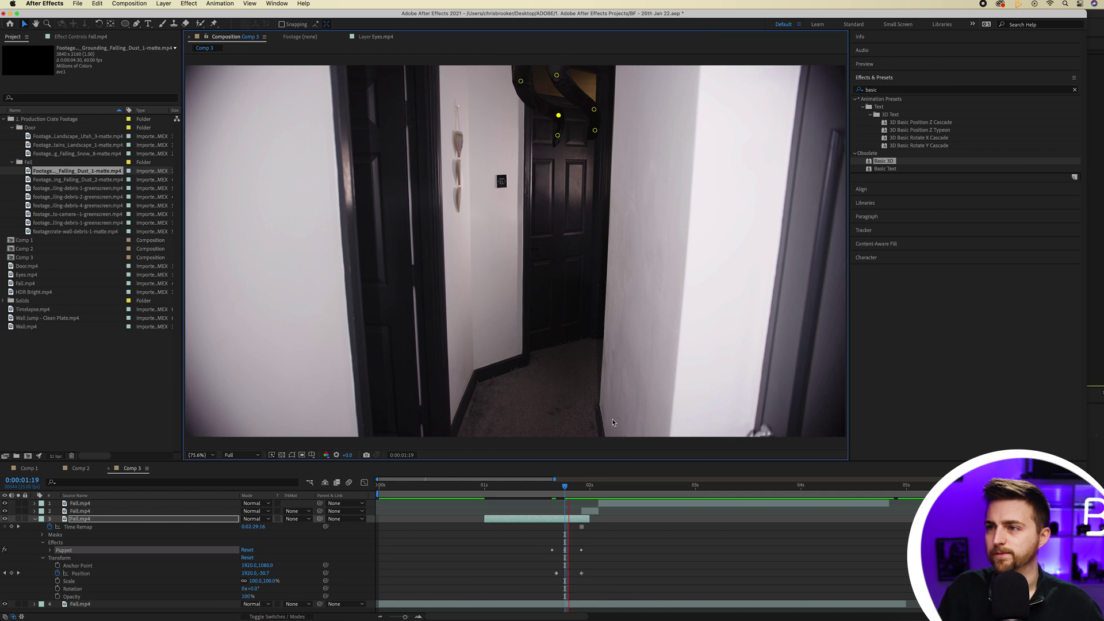
Play back the puppeted drop and step through it to 0:00:01:23 to examine the leg movement.
{"action": "key", "text": "space"}
{"action": "left_click_drag", "start_coordinate": [537, 488], "coordinate": [525, 487]}
{"action": "key", "text": "space"}
{"action": "left_click", "coordinate": [534, 486]}
{"action": "left_click_drag", "start_coordinate": [535, 486], "coordinate": [581, 488]}
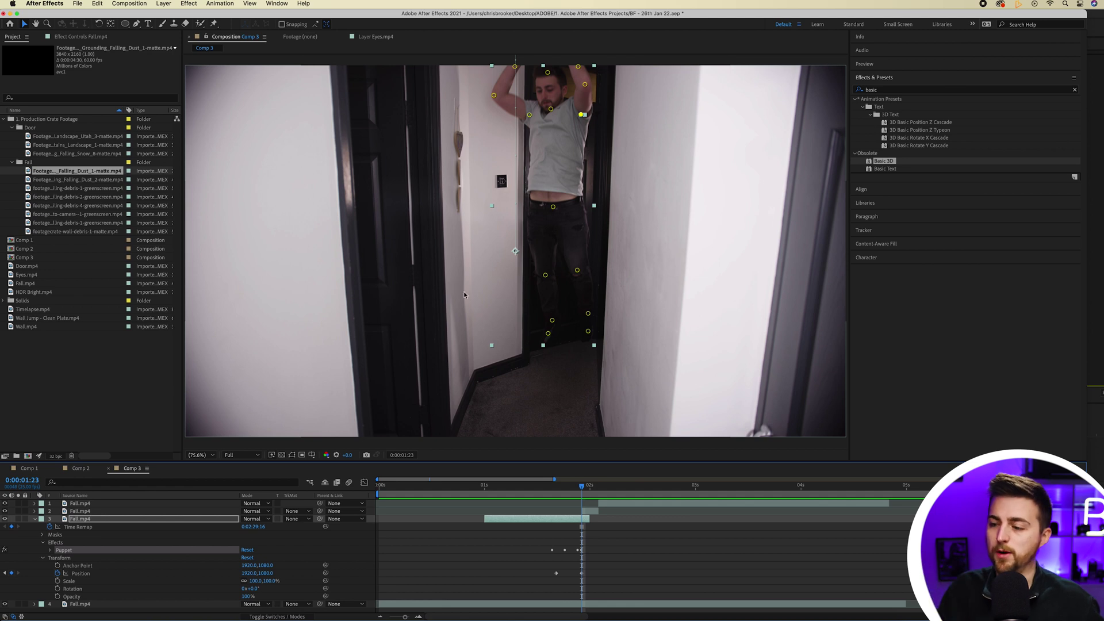
Duplicate the short live Fall.mp4 segment that starts at 0:00:01:23.
{"action": "left_click", "coordinate": [582, 488]}
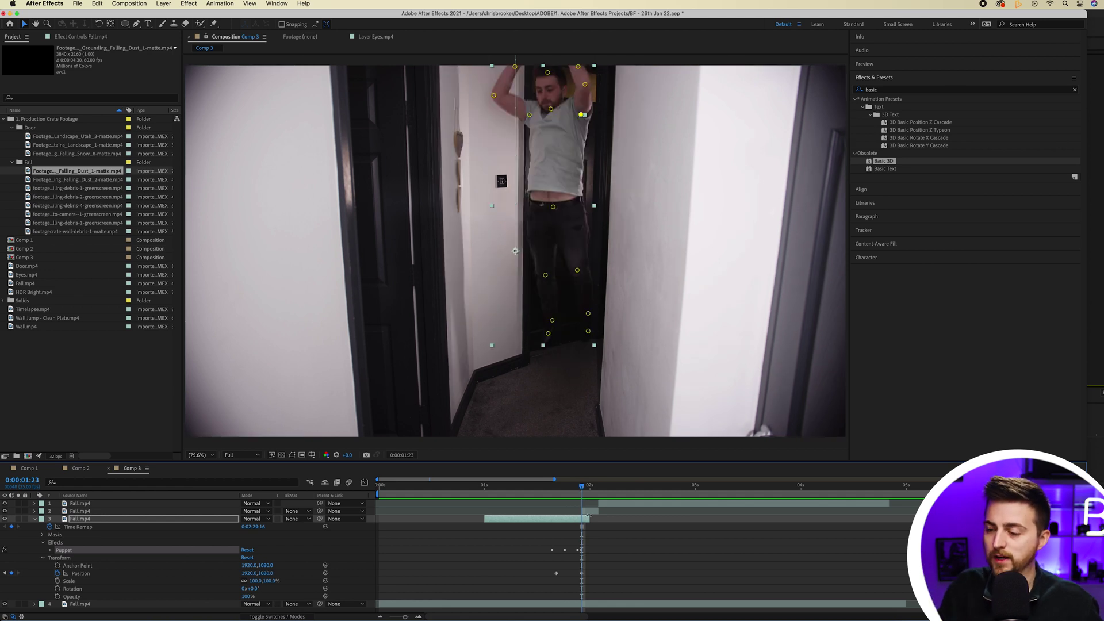
{"action": "left_click", "coordinate": [588, 512]}
{"action": "left_click", "coordinate": [587, 519]}
{"action": "left_click", "coordinate": [589, 513]}
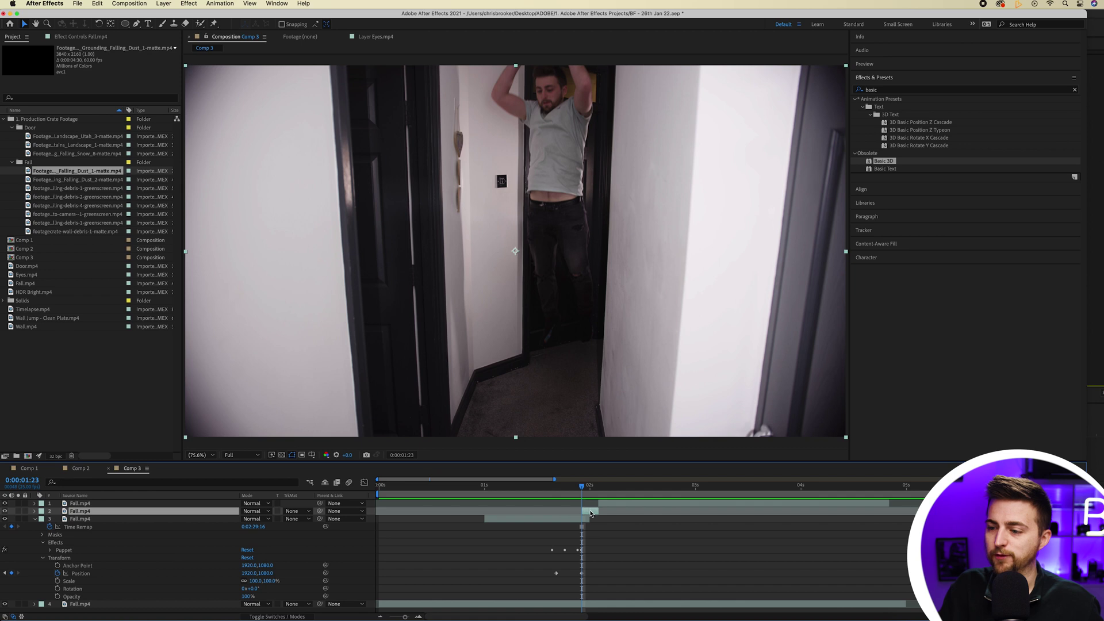
{"action": "key", "text": "super+d"}
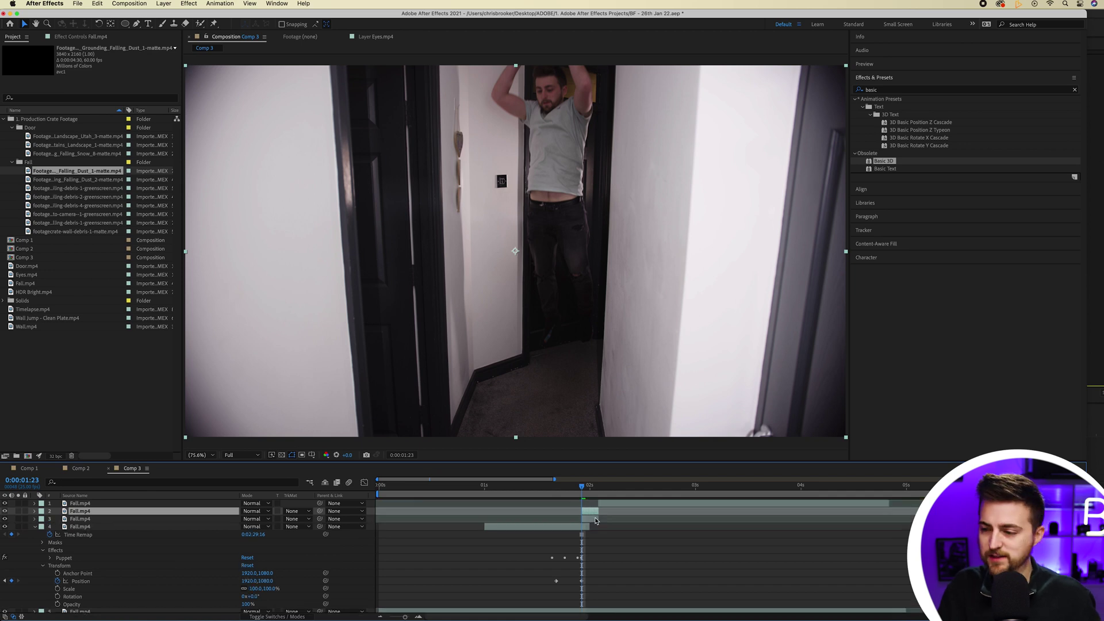
Apply Freeze Frame to the lower copy of the live segment at 0:00:01:23 and extend its start back to about 0:00:01:01.
{"action": "left_click", "coordinate": [593, 517]}
{"action": "right_click", "coordinate": [581, 519]}
{"action": "left_click", "coordinate": [566, 518]}
{"action": "right_click", "coordinate": [598, 519]}
{"action": "left_click", "coordinate": [589, 519]}
{"action": "right_click", "coordinate": [590, 519]}
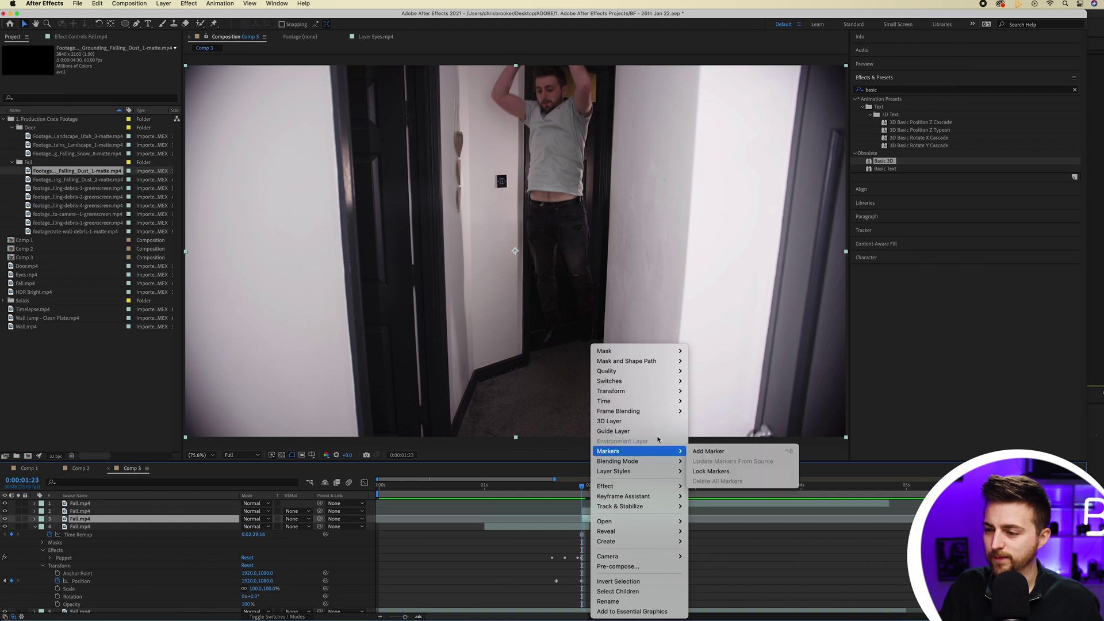
{"action": "mouse_move", "coordinate": [661, 401]}
{"action": "left_click", "coordinate": [702, 431]}
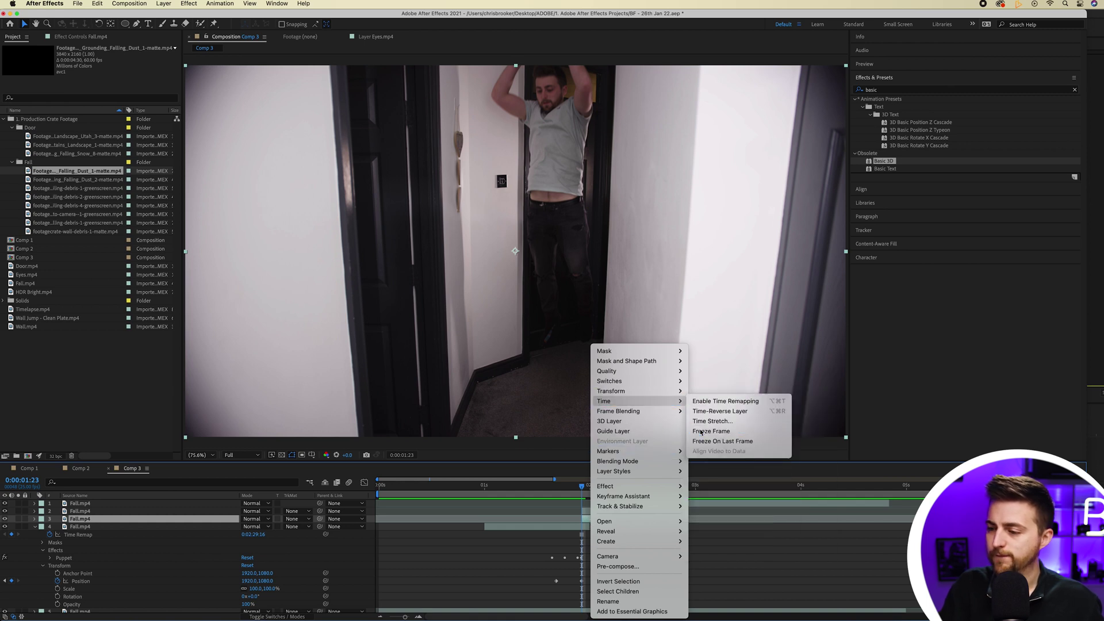
{"action": "left_click_drag", "start_coordinate": [508, 520], "coordinate": [492, 519]}
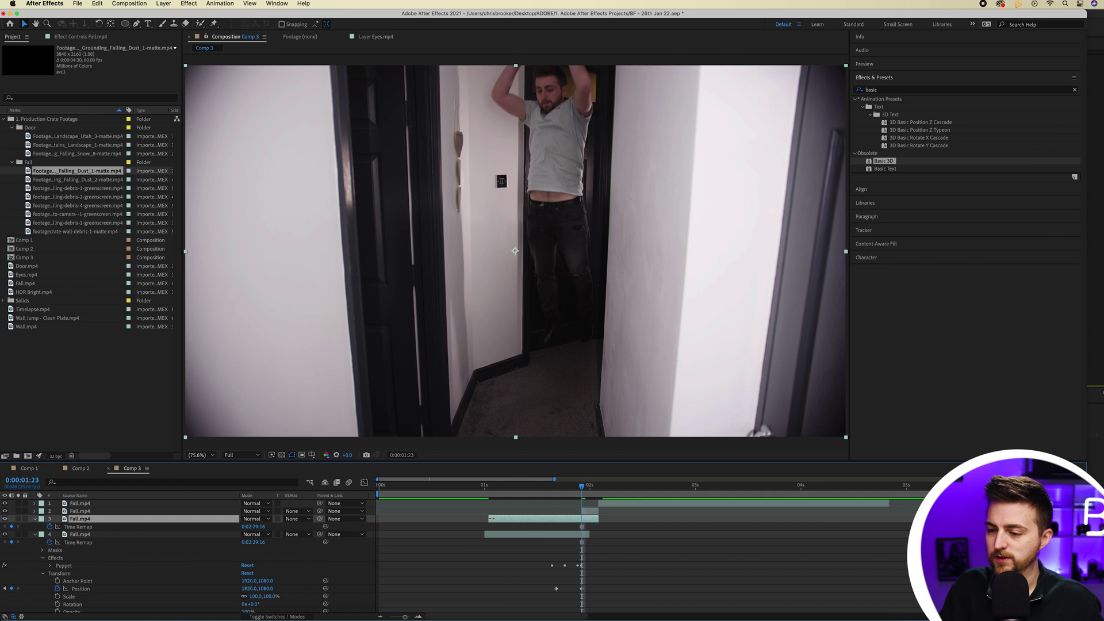
Hide the lower freeze-frame copy and, at 0:00:01:23, draw a Pen mask on it around the shadow on the hallway wall and door frame.
{"action": "left_click_drag", "start_coordinate": [576, 488], "coordinate": [573, 487]}
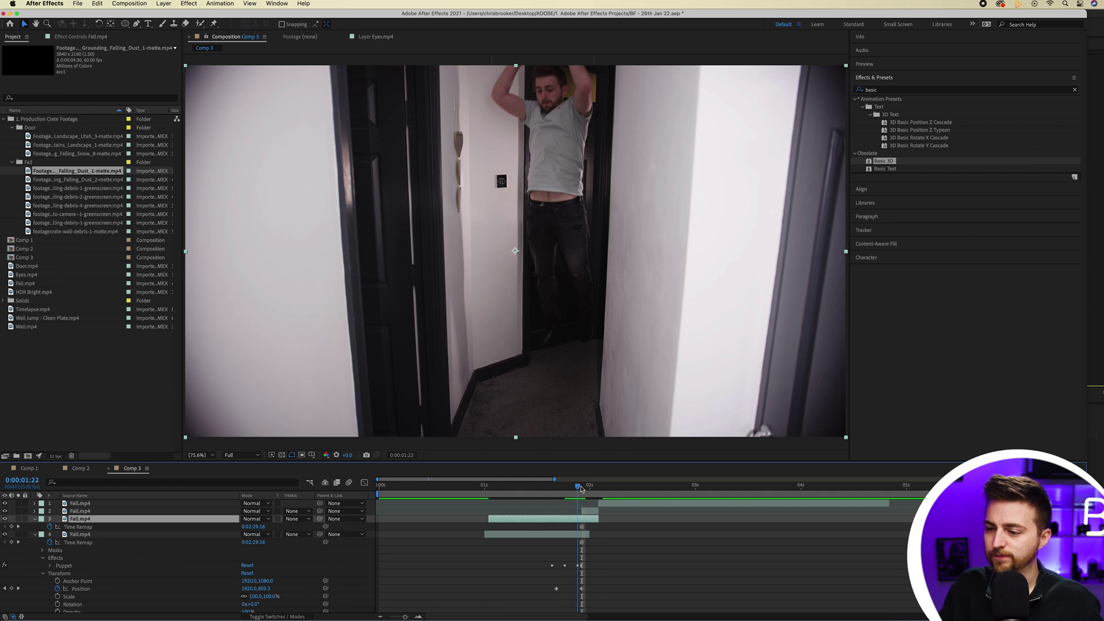
{"action": "left_click", "coordinate": [4, 519]}
{"action": "key", "text": "p"}
{"action": "left_click", "coordinate": [581, 486]}
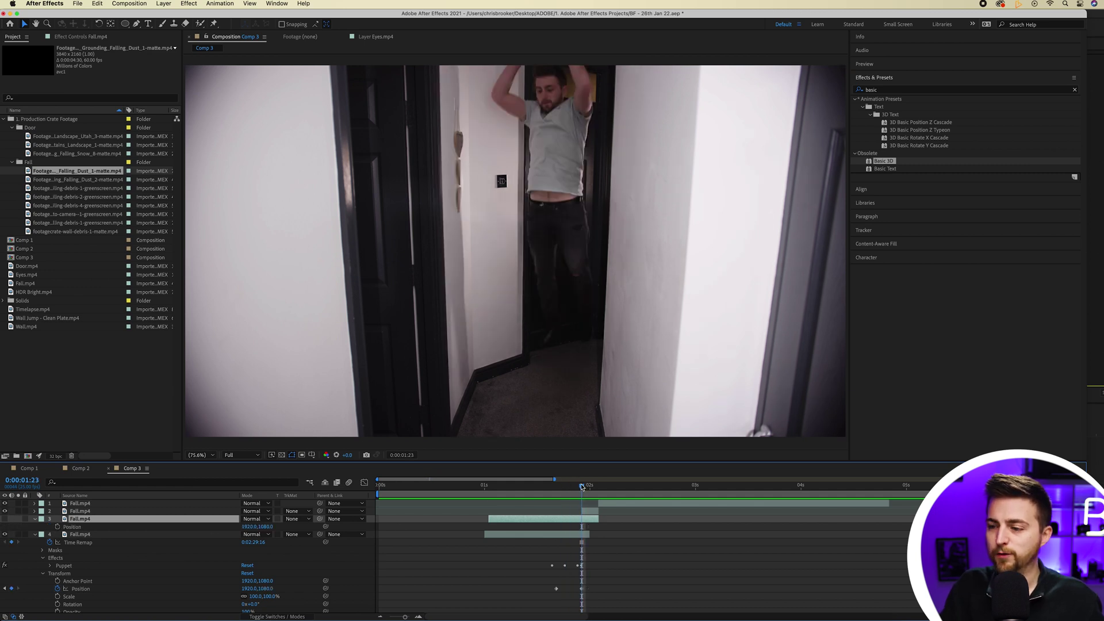
{"action": "left_click", "coordinate": [137, 24]}
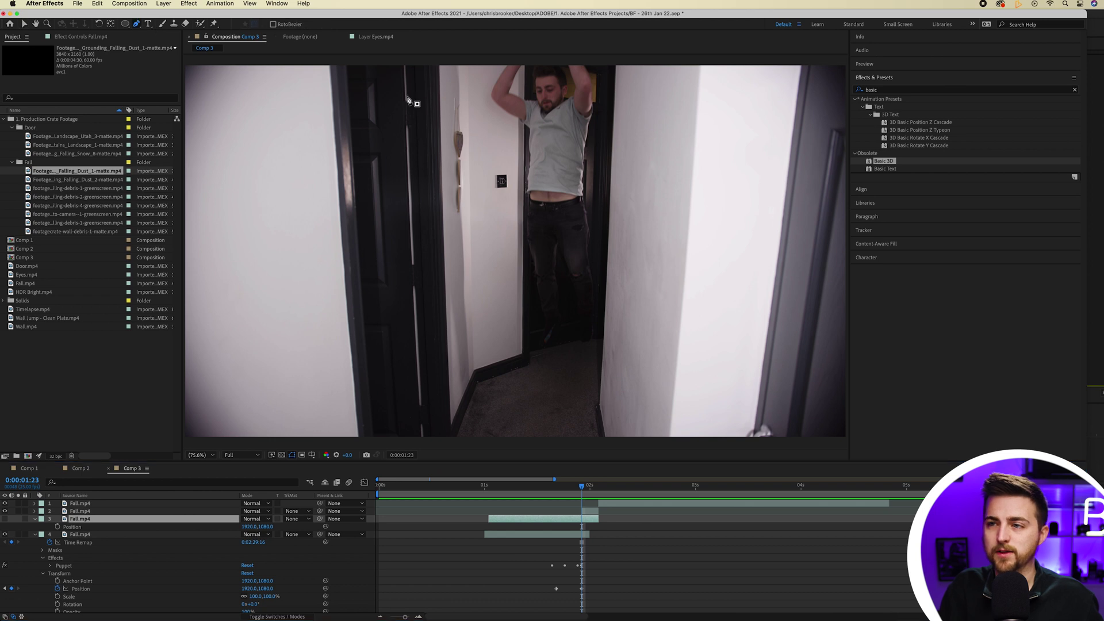
{"action": "left_click", "coordinate": [465, 64]}
{"action": "left_click", "coordinate": [488, 375]}
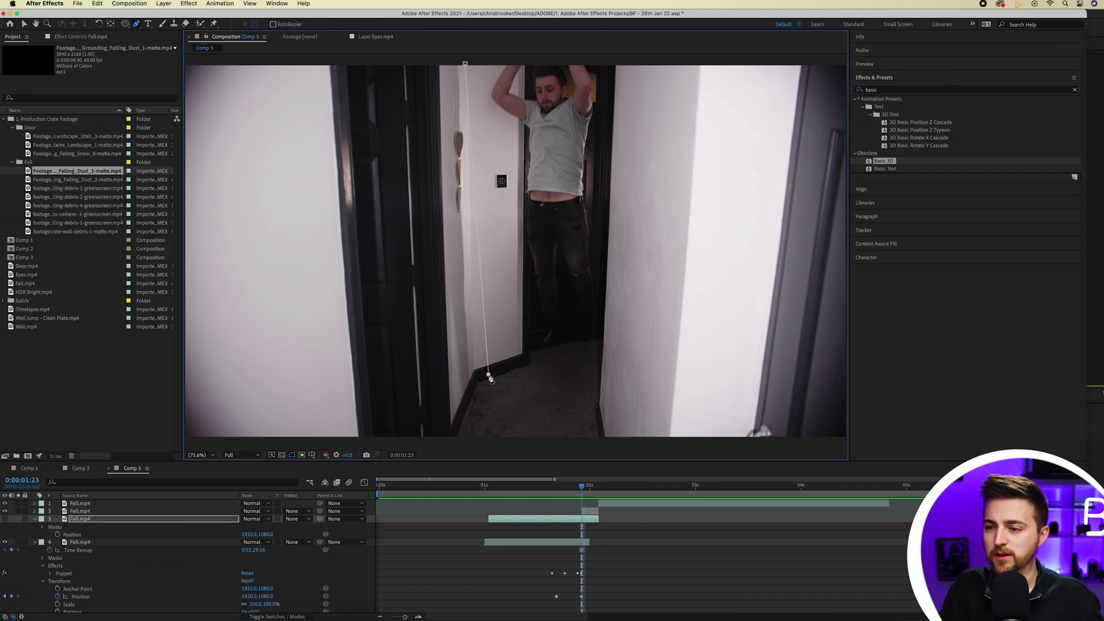
{"action": "left_click", "coordinate": [452, 433]}
{"action": "left_click", "coordinate": [397, 299]}
{"action": "left_click", "coordinate": [406, 64]}
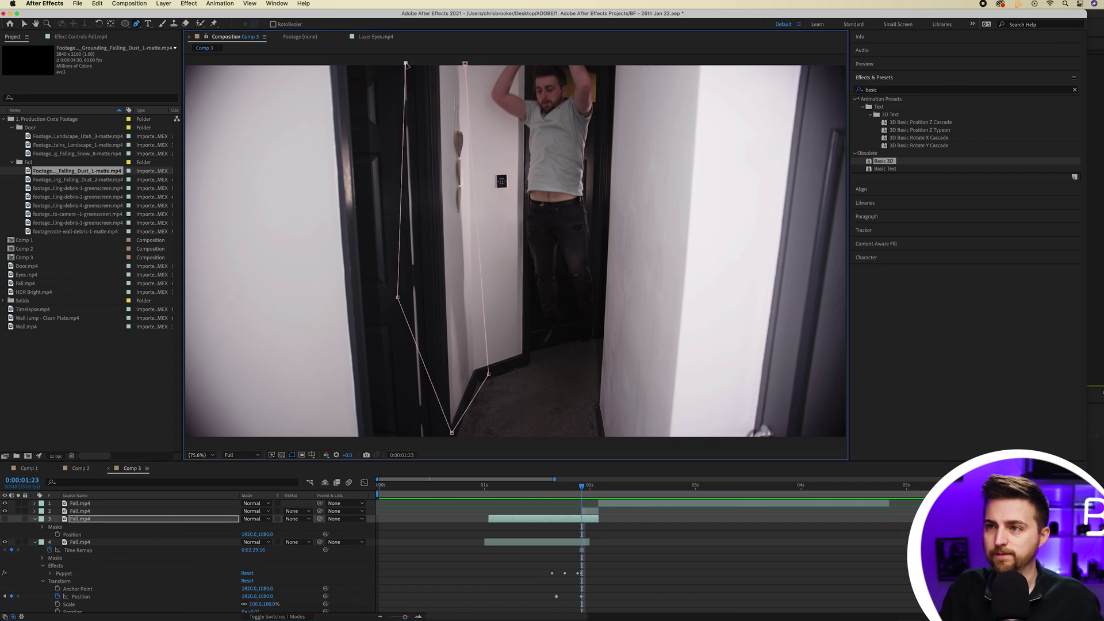
{"action": "left_click", "coordinate": [465, 65]}
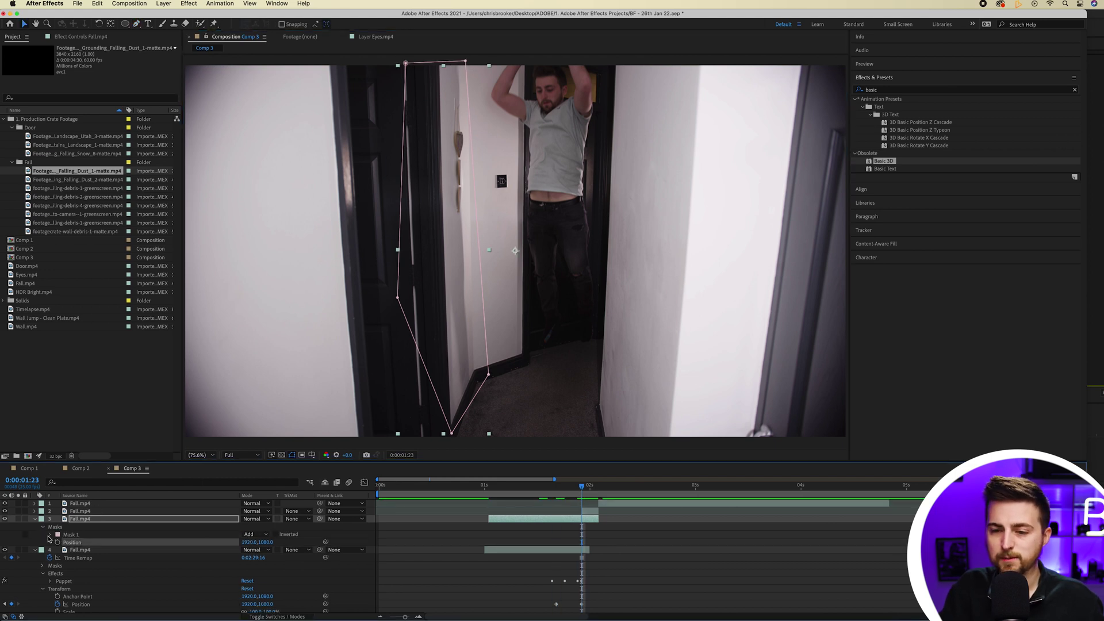
Keyframe the shadow mask's path at 0:00:01:23, and at 0:00:01:17 pull its lower points up to the frame's upper edge.
{"action": "left_click", "coordinate": [49, 534]}
{"action": "left_click", "coordinate": [86, 542]}
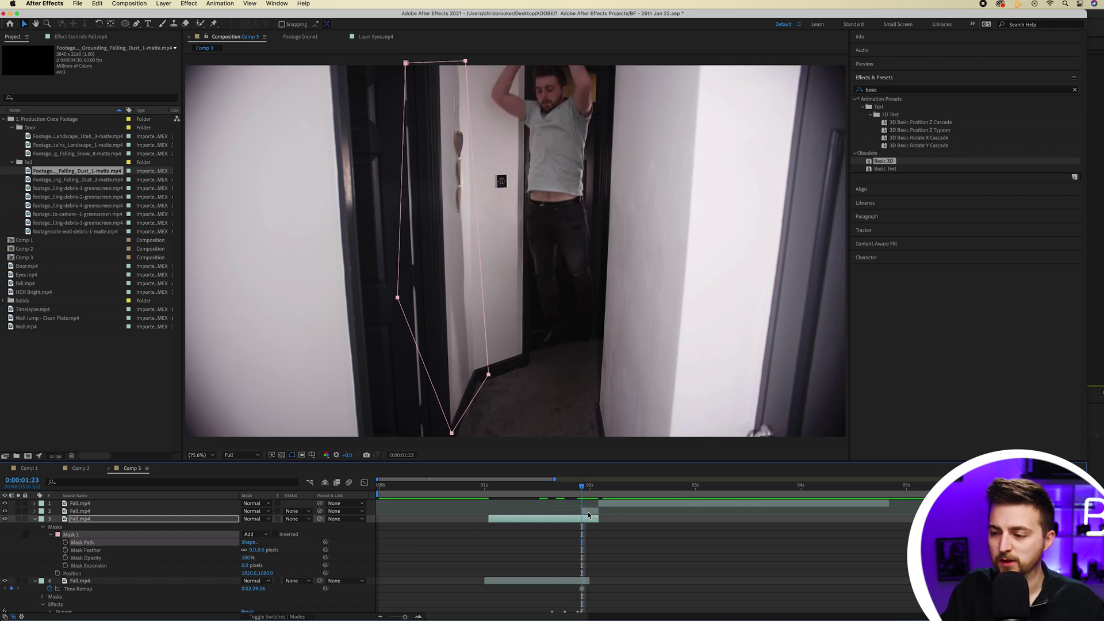
{"action": "left_click", "coordinate": [588, 511]}
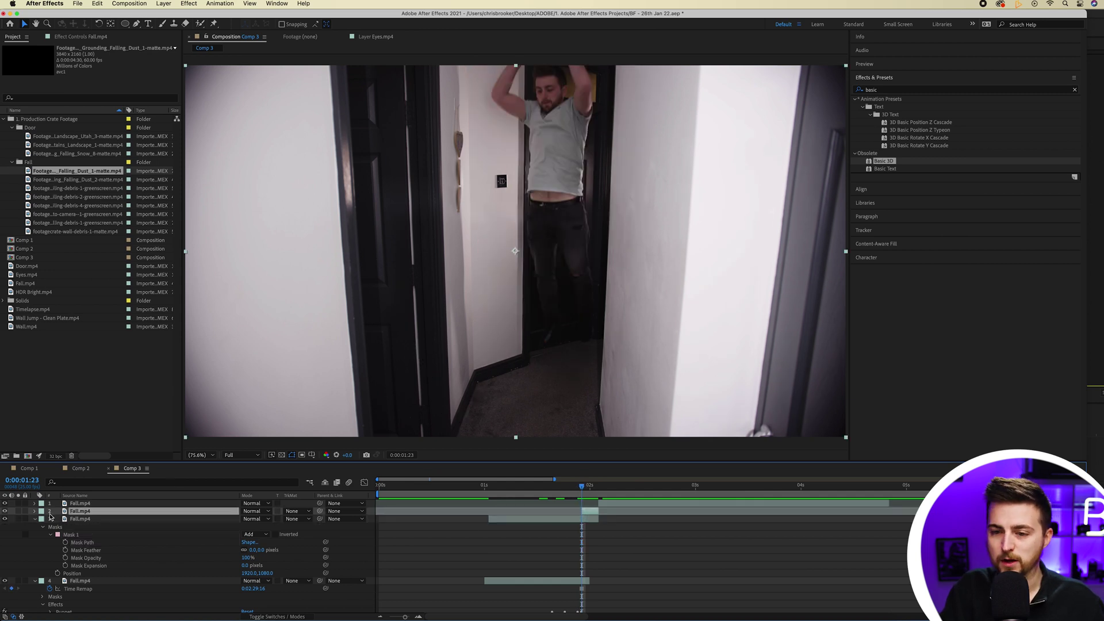
{"action": "left_click", "coordinate": [65, 542]}
{"action": "left_click_drag", "start_coordinate": [587, 490], "coordinate": [557, 490]}
{"action": "left_click_drag", "start_coordinate": [413, 311], "coordinate": [420, 89]}
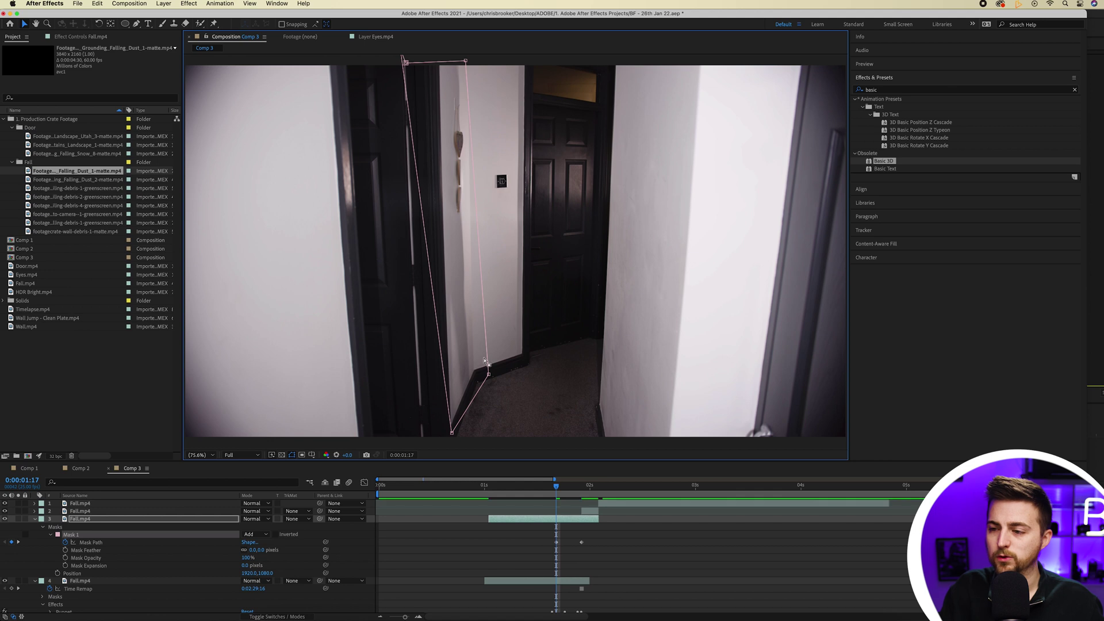
{"action": "left_click_drag", "start_coordinate": [488, 374], "coordinate": [465, 62]}
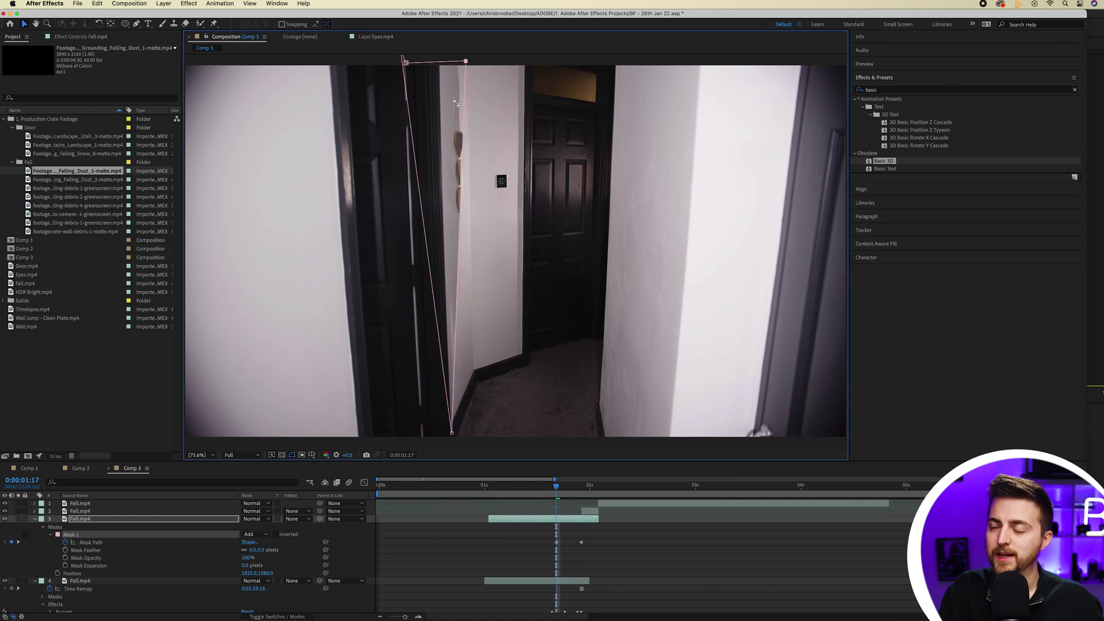
{"action": "left_click_drag", "start_coordinate": [413, 286], "coordinate": [409, 56]}
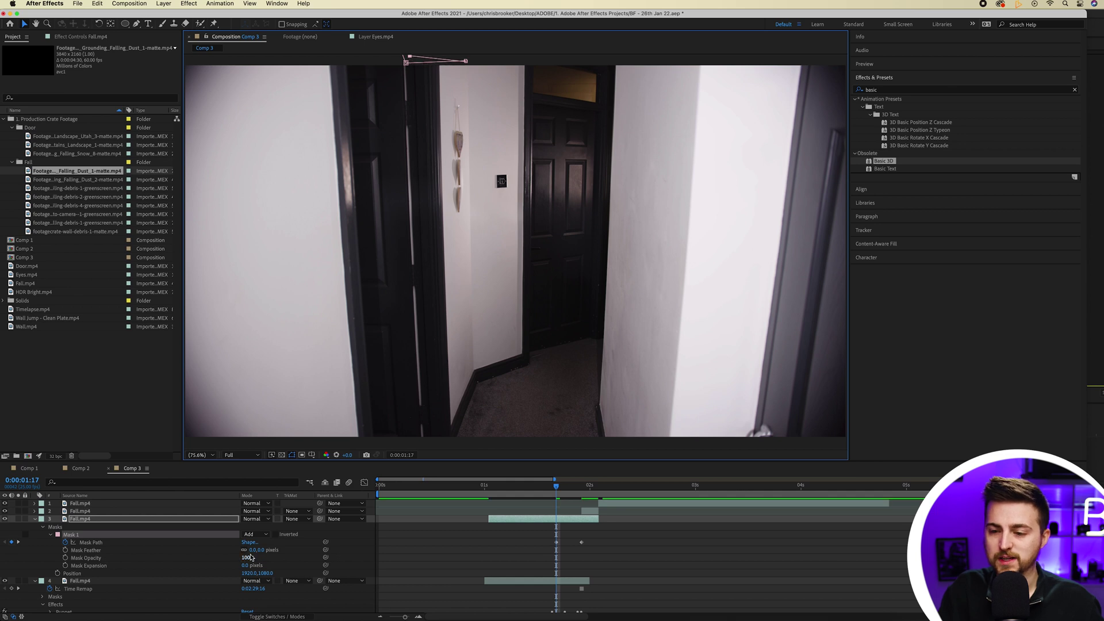
Feather the shadow mask to 164 pixels, previewing the shadow's growth around 0:00:01:20 to judge its softness.
{"action": "left_click_drag", "start_coordinate": [250, 550], "coordinate": [307, 557]}
{"action": "key", "text": "space"}
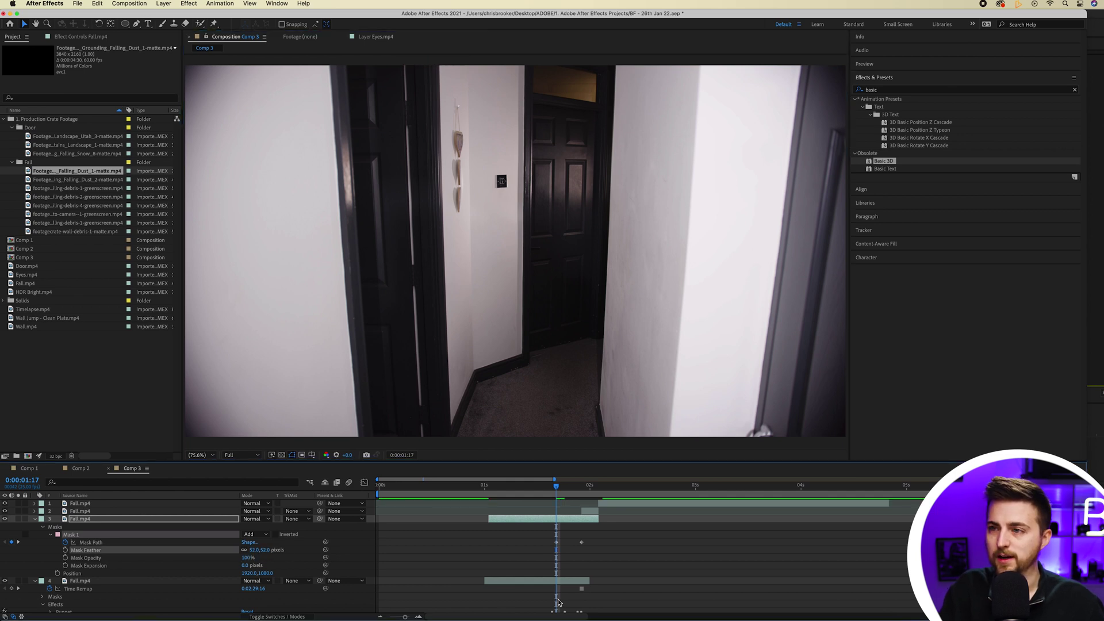
{"action": "key", "text": "space"}
{"action": "mouse_move", "coordinate": [560, 489]}
{"action": "left_mouse_down"}
{"action": "mouse_move", "coordinate": [584, 494]}
{"action": "mouse_move", "coordinate": [565, 488]}
{"action": "left_mouse_up"}
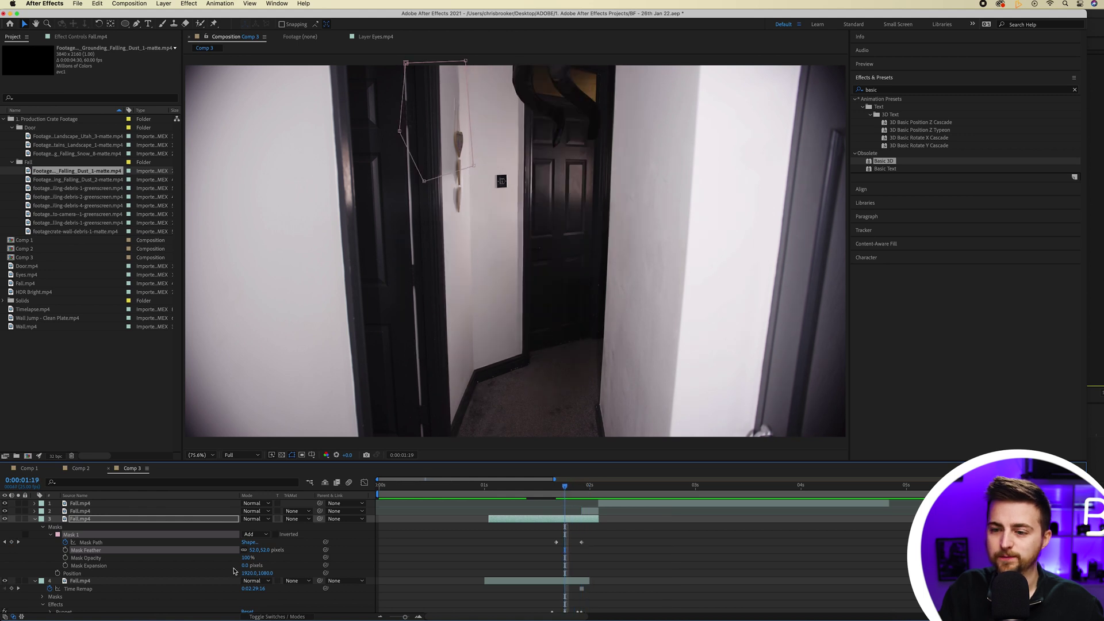
{"action": "left_click", "coordinate": [615, 560]}
{"action": "key", "text": "space"}
{"action": "key", "text": "space"}
{"action": "left_click_drag", "start_coordinate": [587, 495], "coordinate": [570, 495]}
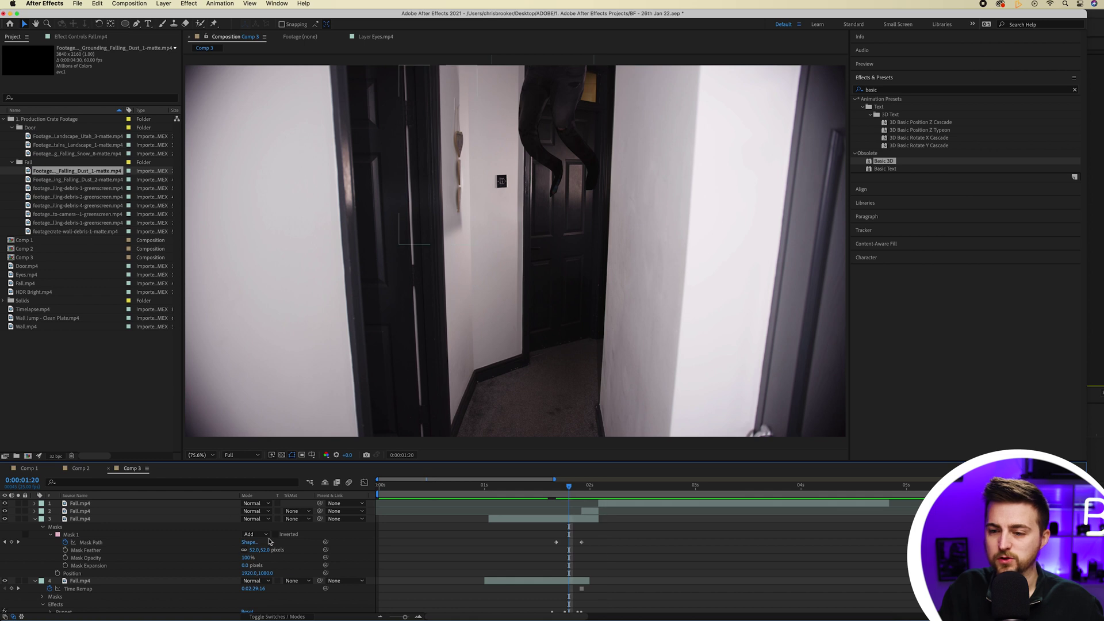
{"action": "left_click_drag", "start_coordinate": [252, 549], "coordinate": [316, 549]}
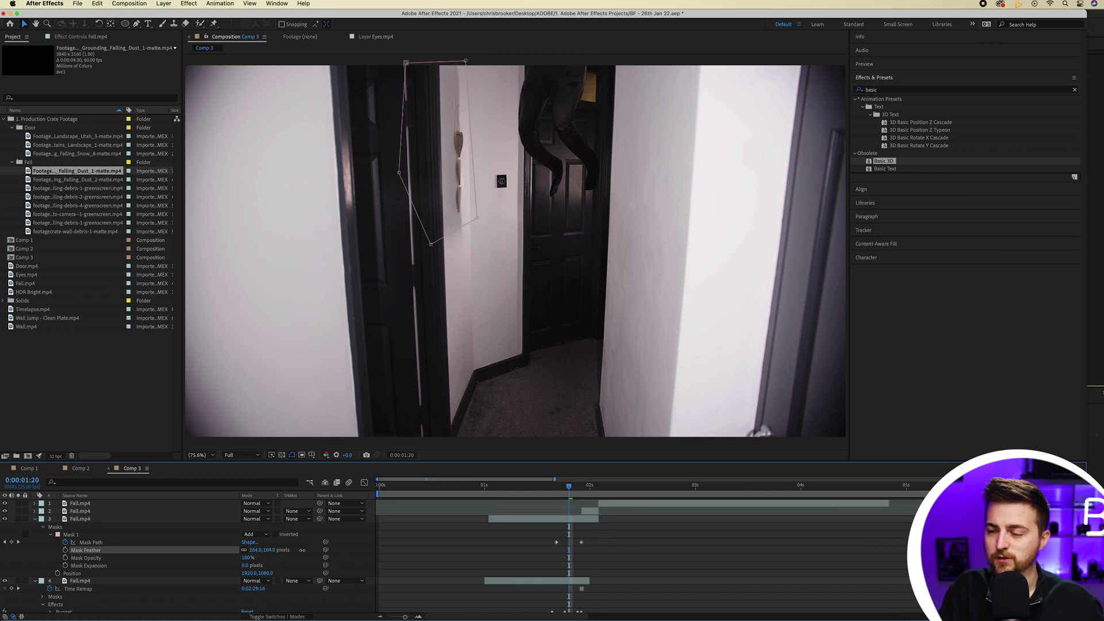
Play back the fall from shortly before the drop and from the start to examine how the wall shadow arrives with the body.
{"action": "left_click_drag", "start_coordinate": [572, 501], "coordinate": [510, 505]}
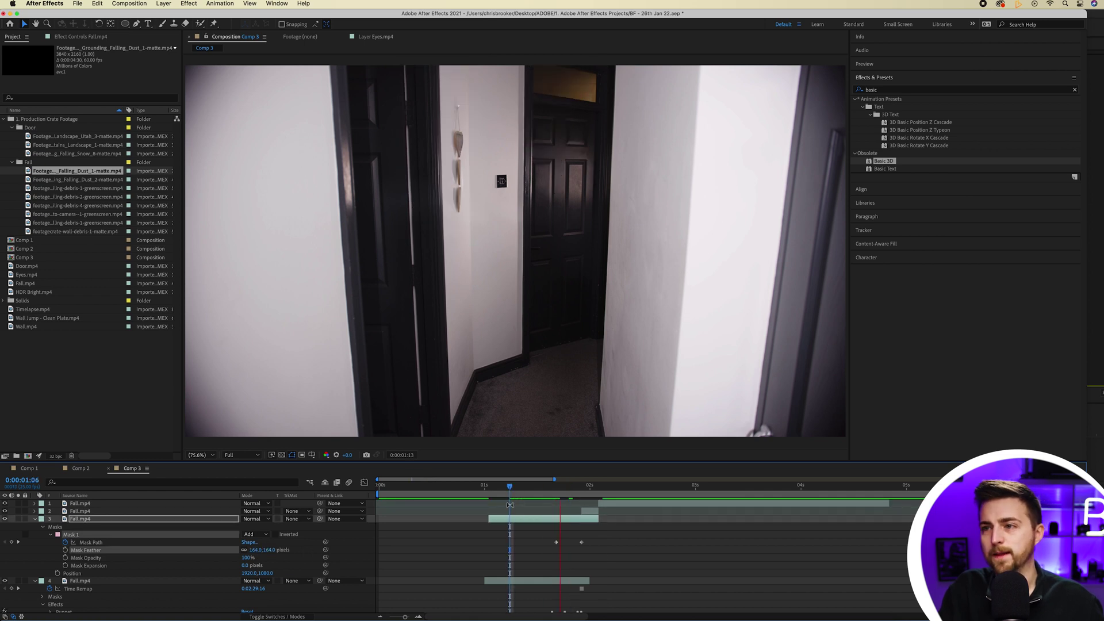
{"action": "key", "text": "space"}
{"action": "key", "text": "space"}
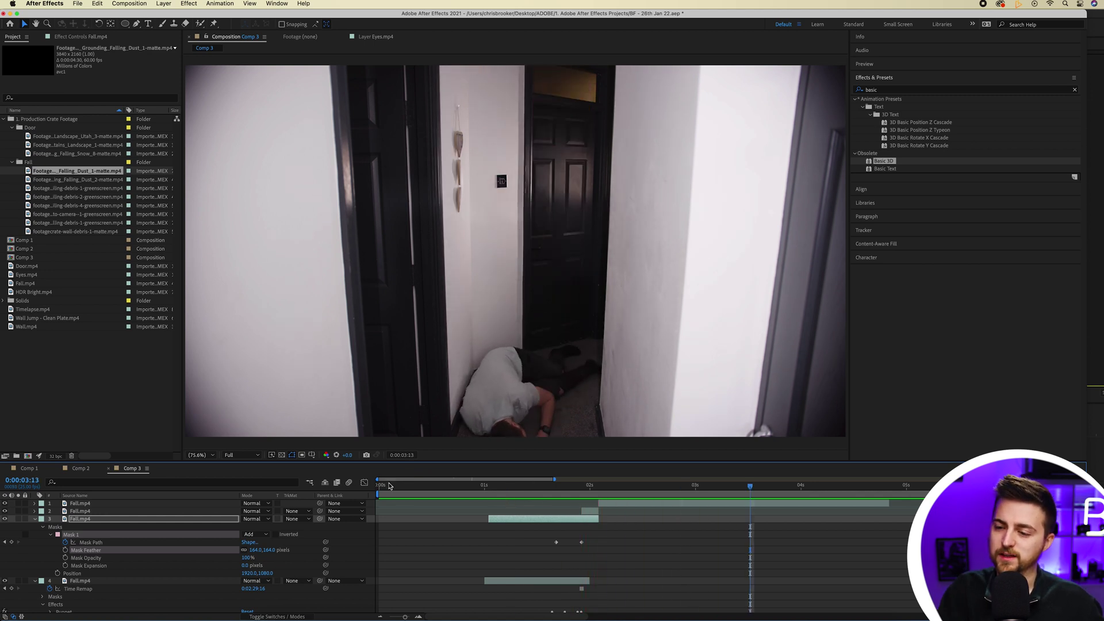
{"action": "left_click_drag", "start_coordinate": [389, 486], "coordinate": [348, 494]}
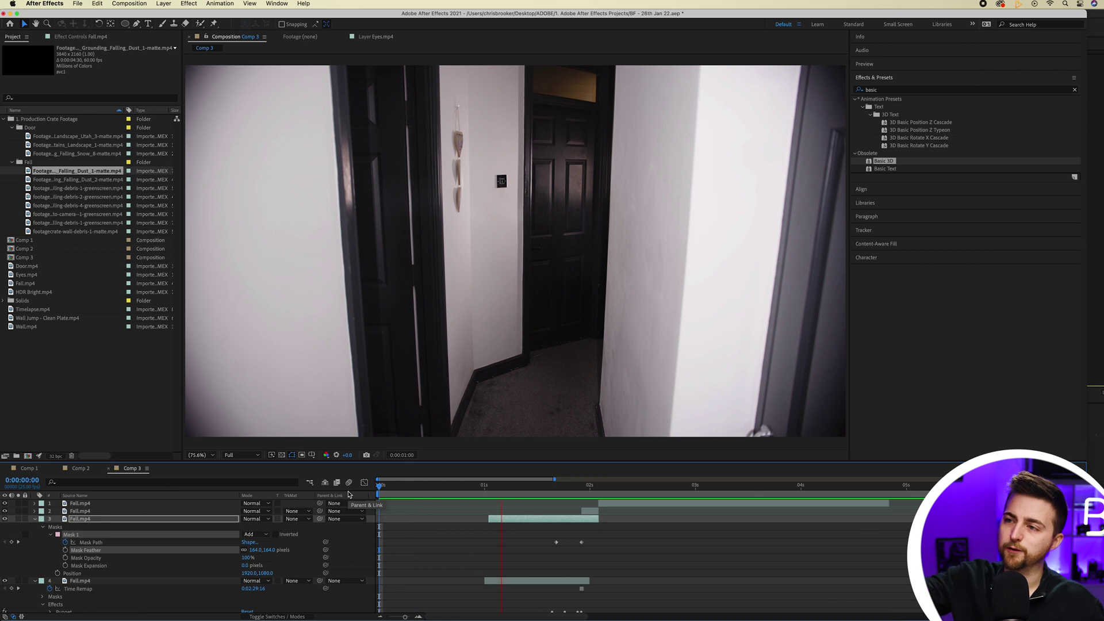
{"action": "key", "text": "space"}
{"action": "left_click", "coordinate": [379, 490]}
{"action": "key", "text": "space"}
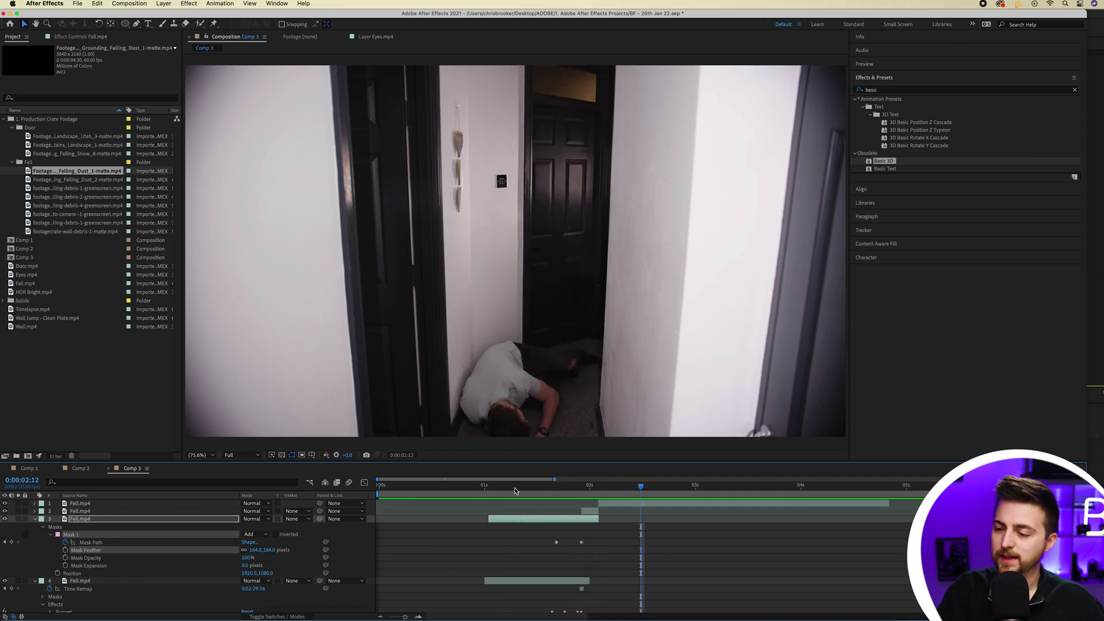
{"action": "key", "text": "space"}
At 0:00:01:22, add a full-frame dark grey solid directly above the masked freeze-frame shadow layer.
{"action": "mouse_move", "coordinate": [555, 490]}
{"action": "left_mouse_down"}
{"action": "mouse_move", "coordinate": [592, 490]}
{"action": "mouse_move", "coordinate": [541, 490]}
{"action": "mouse_move", "coordinate": [586, 488]}
{"action": "mouse_move", "coordinate": [566, 490]}
{"action": "mouse_move", "coordinate": [577, 490]}
{"action": "left_mouse_up"}
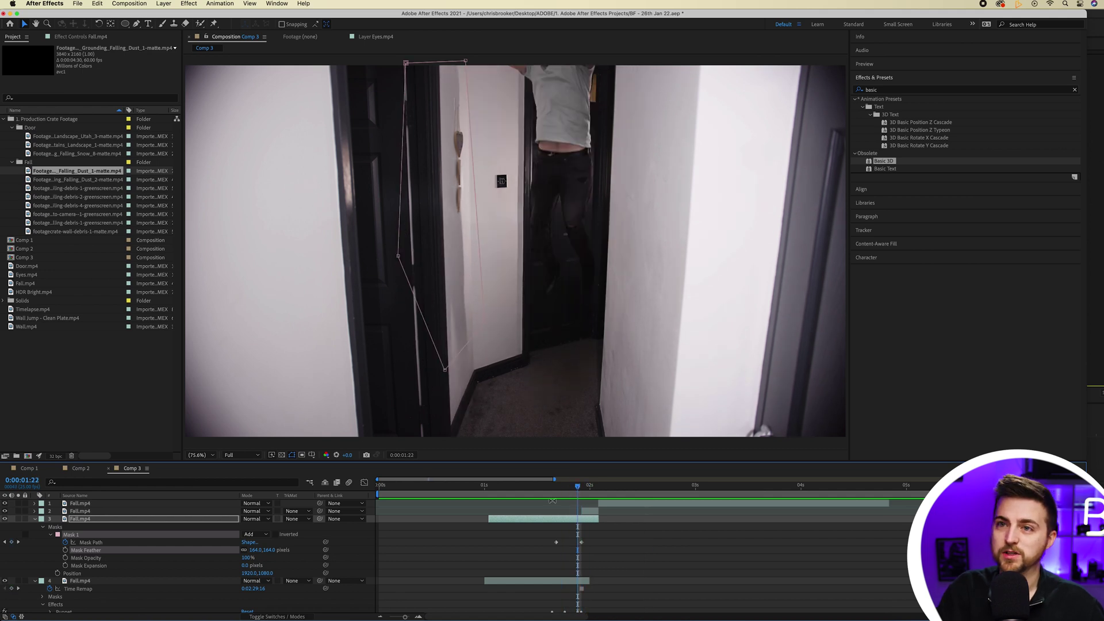
{"action": "left_click", "coordinate": [163, 4]}
{"action": "mouse_move", "coordinate": [172, 15]}
{"action": "left_click", "coordinate": [287, 27]}
{"action": "left_click", "coordinate": [325, 281]}
{"action": "left_click", "coordinate": [410, 368]}
{"action": "left_click", "coordinate": [603, 266]}
{"action": "left_click", "coordinate": [407, 306]}
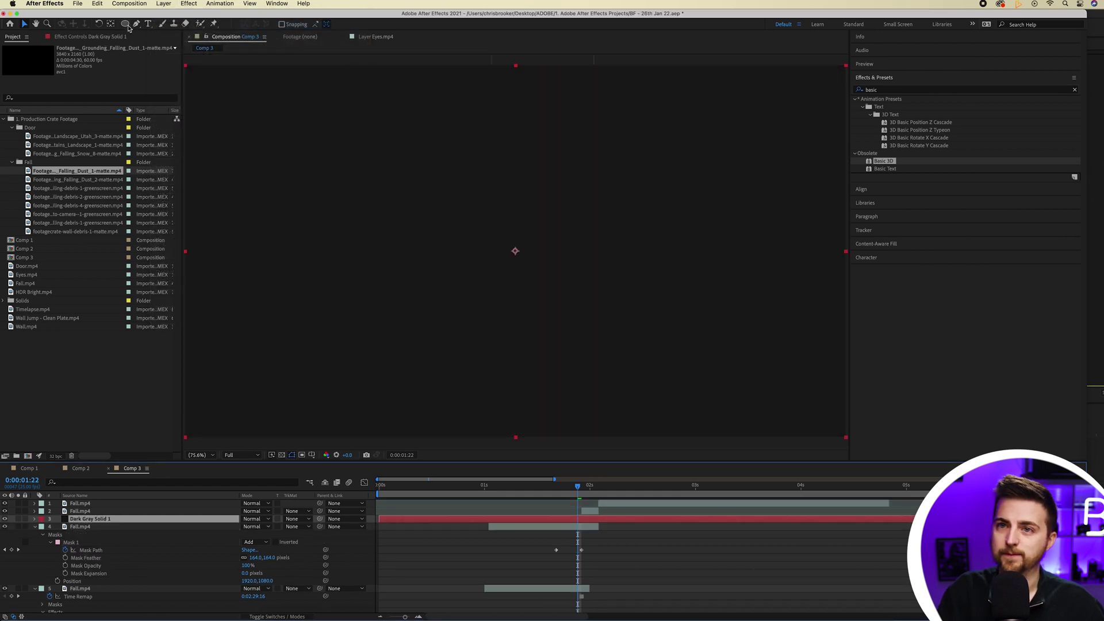
Hide the solid and draw a tall, narrow elliptical mask on it over the white wall beside the falling man.
{"action": "left_click", "coordinate": [4, 519]}
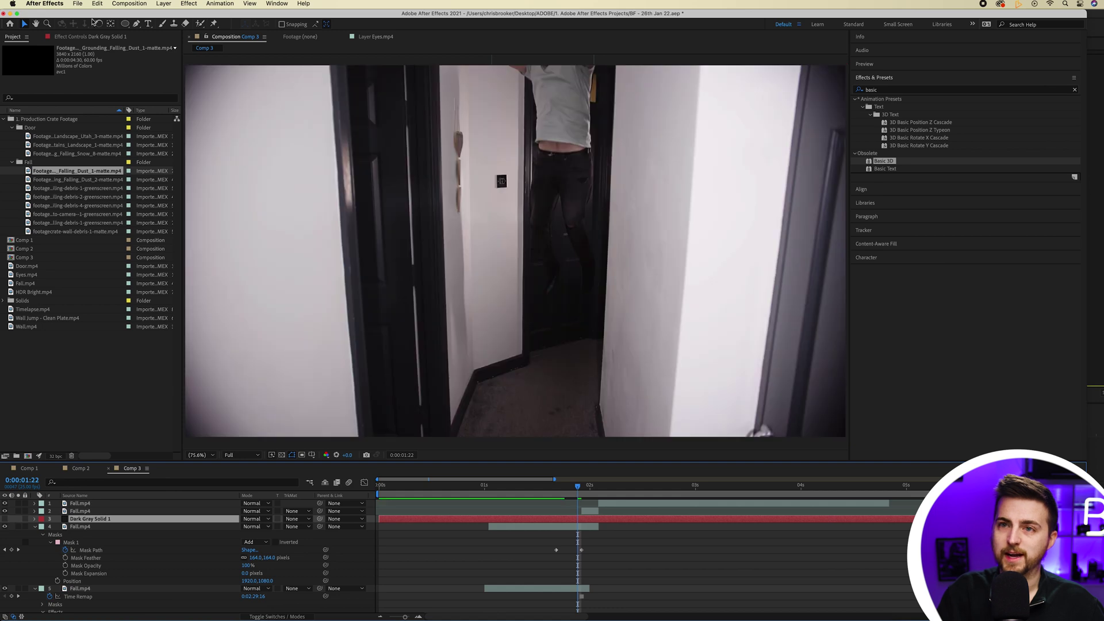
{"action": "left_click", "coordinate": [127, 24]}
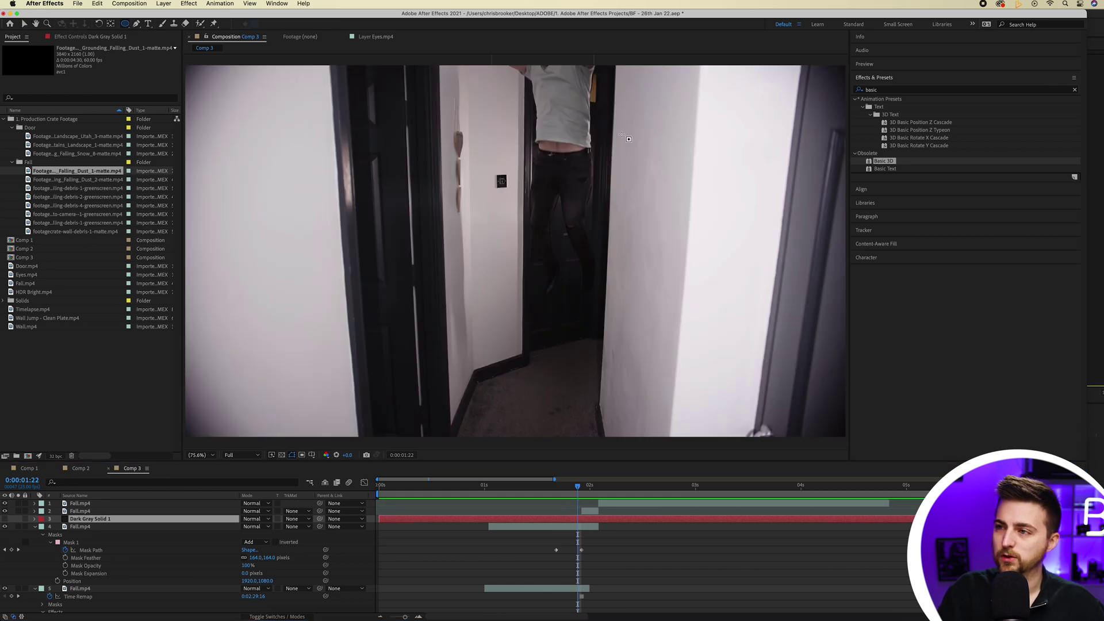
{"action": "left_click_drag", "start_coordinate": [613, 166], "coordinate": [639, 307]}
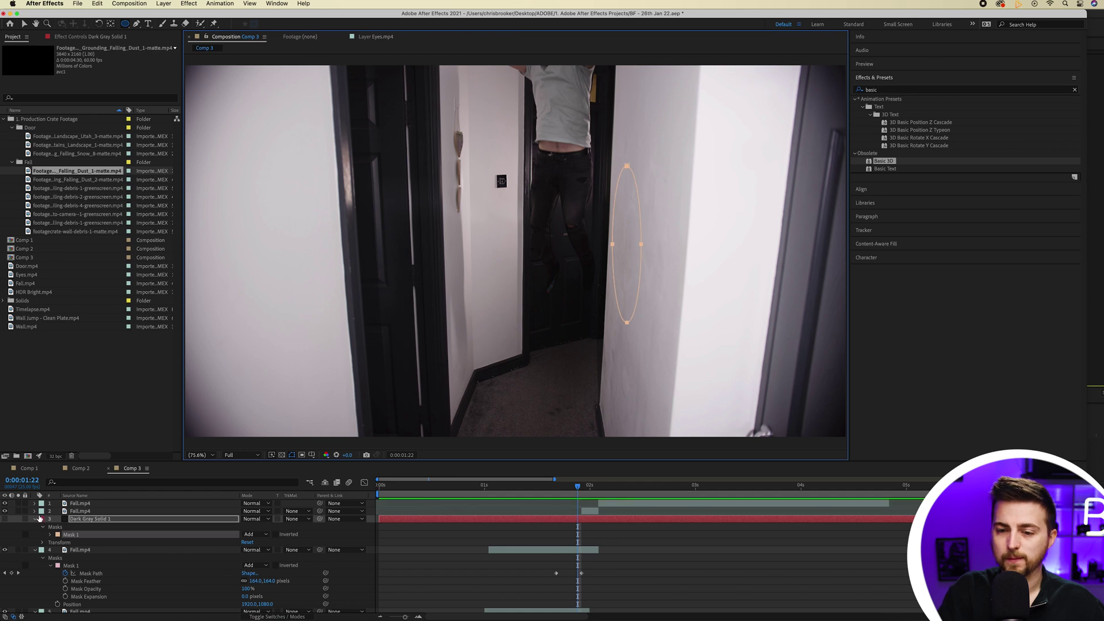
At 0:00:02:09, move the solid's ellipse mask down to the wall's base beside the landed body and keyframe its Mask Path.
{"action": "left_click", "coordinate": [581, 487]}
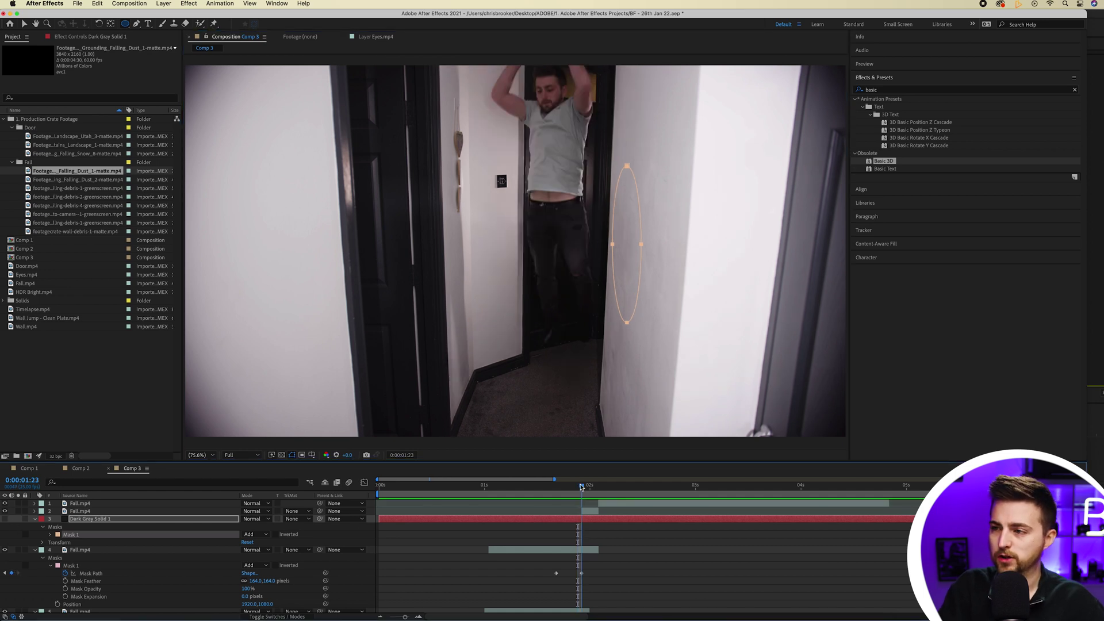
{"action": "left_click_drag", "start_coordinate": [584, 487], "coordinate": [628, 487]}
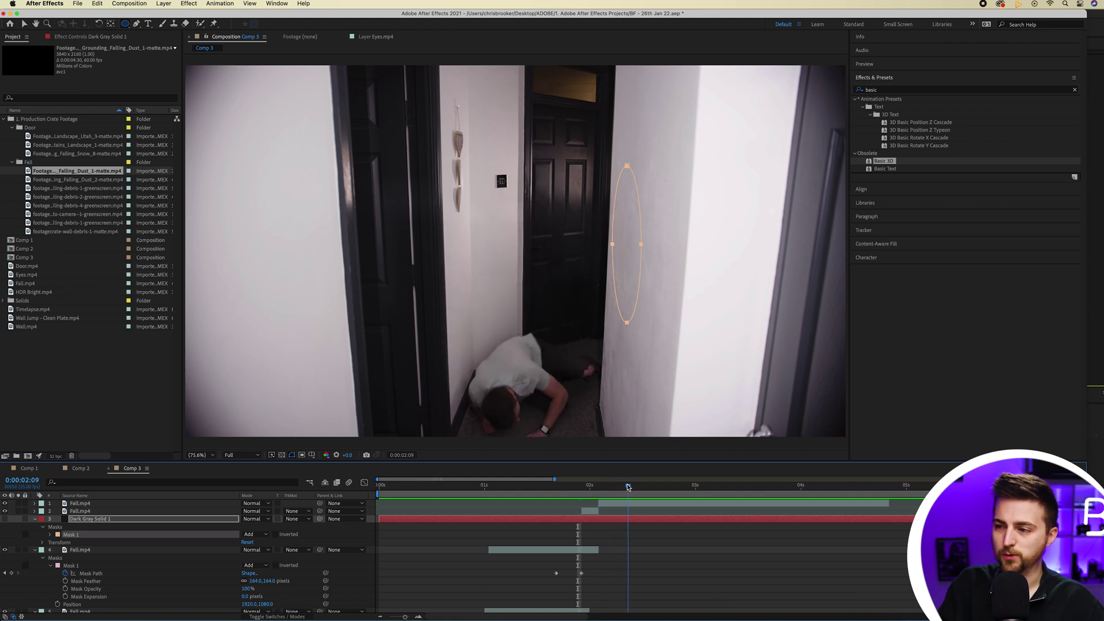
{"action": "left_click", "coordinate": [80, 520]}
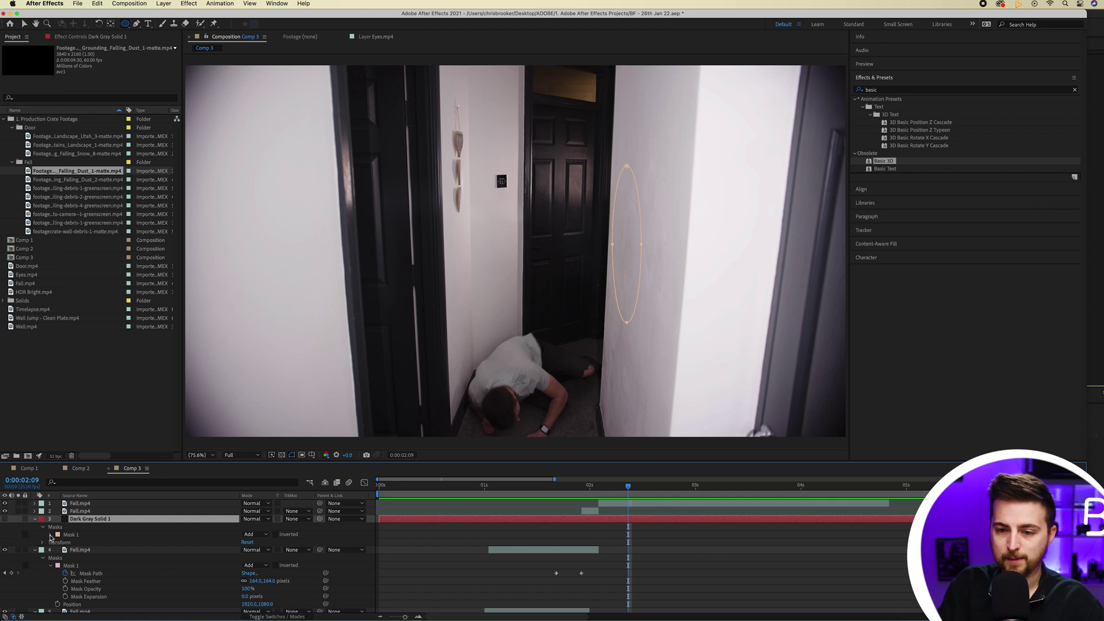
{"action": "left_click", "coordinate": [50, 535]}
{"action": "left_click", "coordinate": [25, 25]}
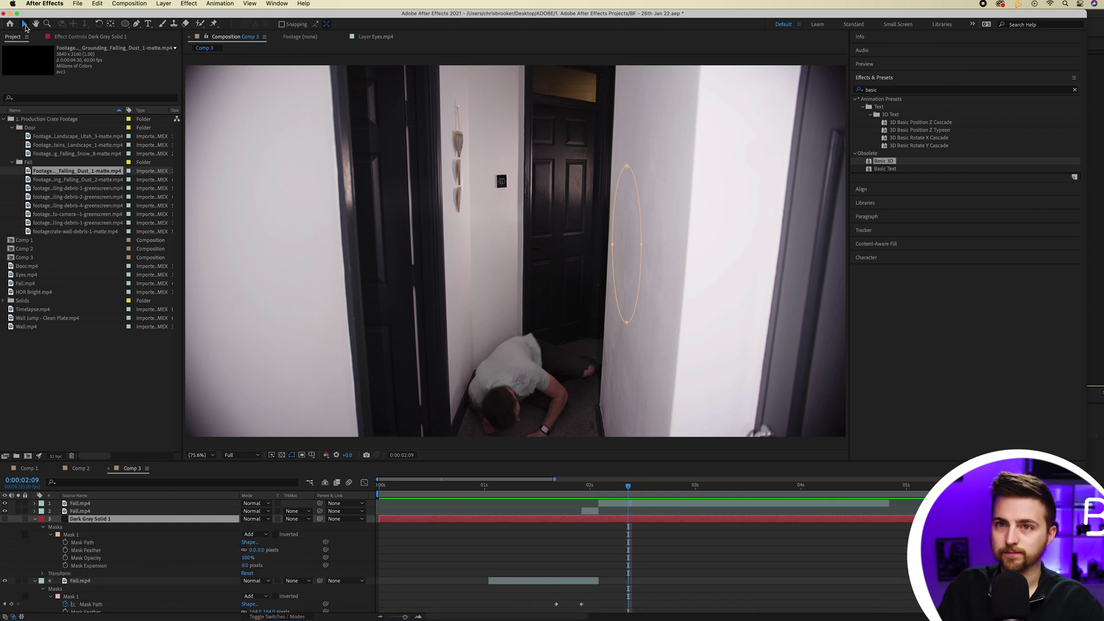
{"action": "left_click", "coordinate": [92, 541]}
{"action": "left_click_drag", "start_coordinate": [626, 167], "coordinate": [620, 293]}
{"action": "left_click", "coordinate": [65, 542]}
At 0:00:01:17, move the ellipse mask up the wall until it sits above the visible frame.
{"action": "left_click_drag", "start_coordinate": [630, 488], "coordinate": [556, 495]}
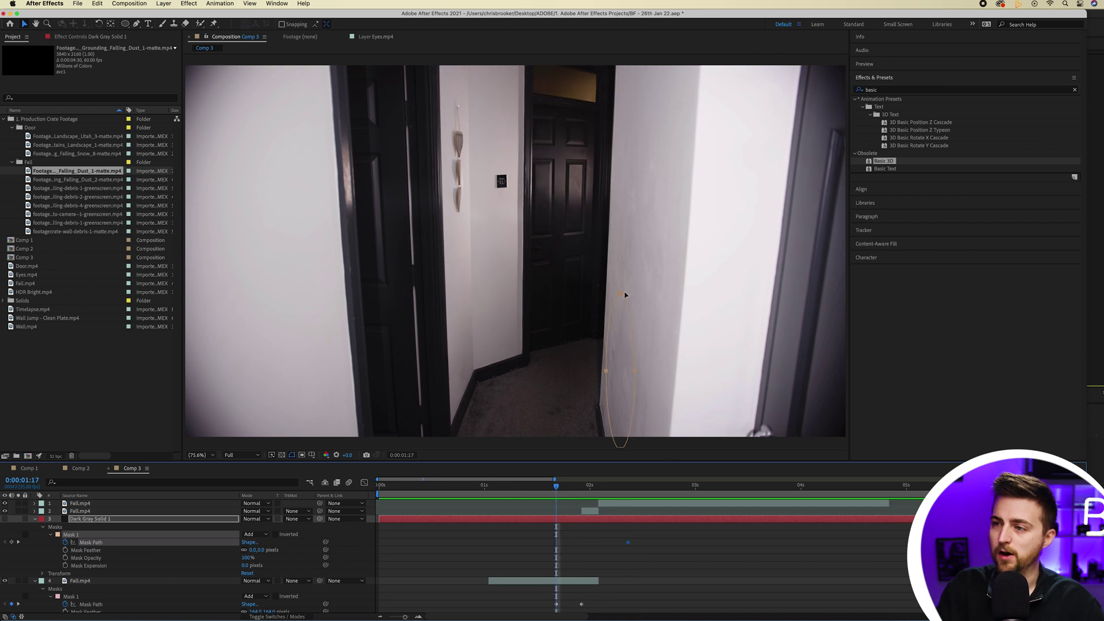
{"action": "left_click_drag", "start_coordinate": [619, 292], "coordinate": [640, 24]}
{"action": "left_click_drag", "start_coordinate": [643, 183], "coordinate": [649, 82]}
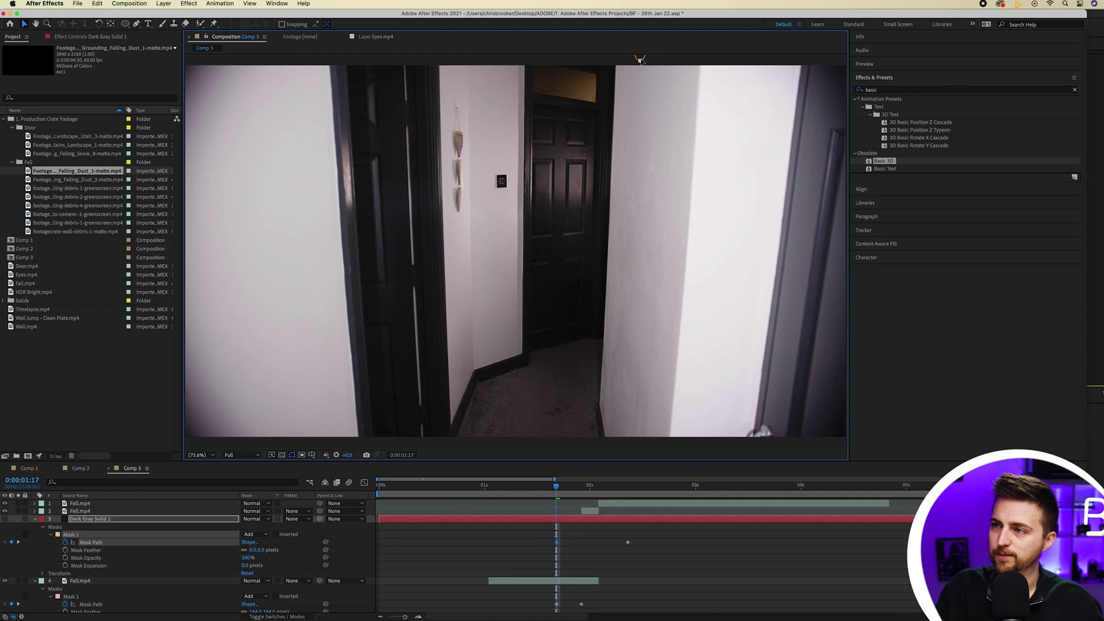
Make the dark grey solid visible, move it to the top of the layer stack and play back its descent from 0:00:01:16.
{"action": "left_click", "coordinate": [5, 518]}
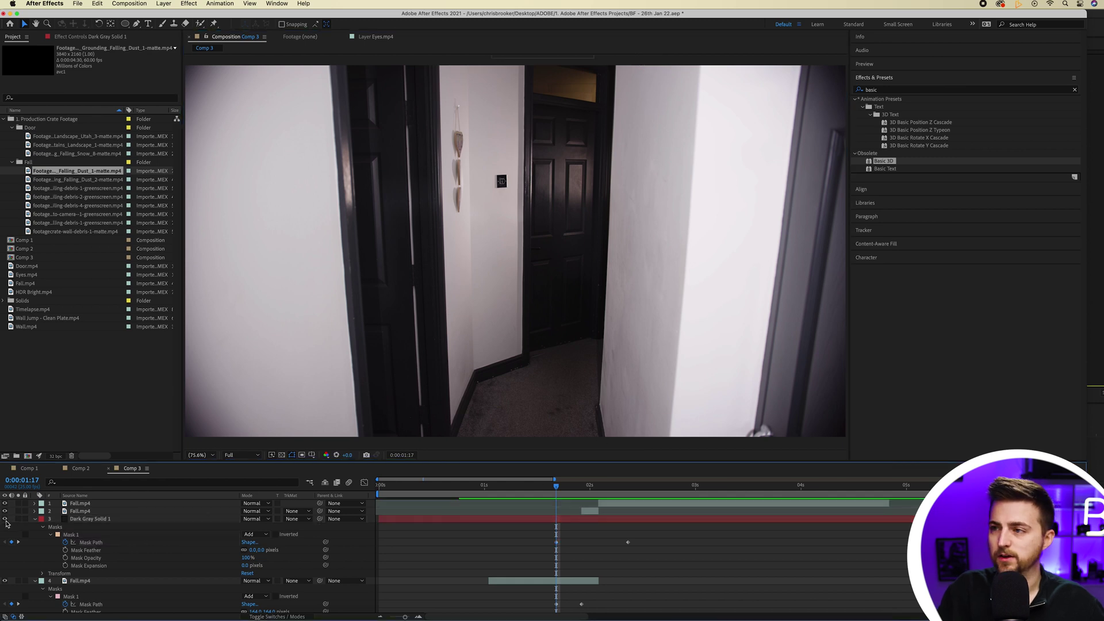
{"action": "key", "text": "space"}
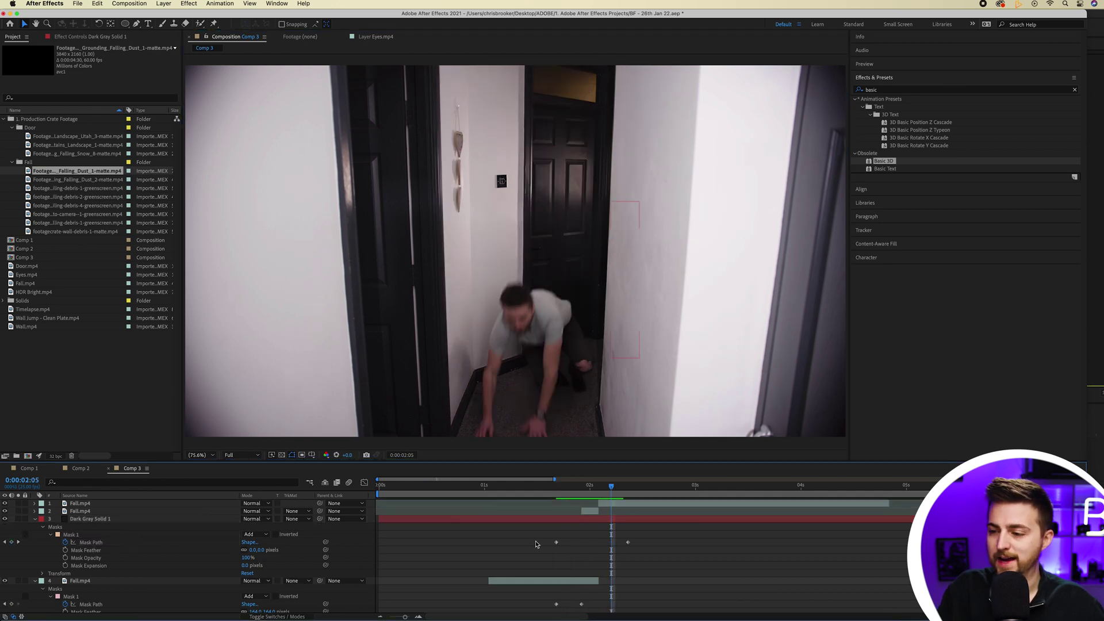
{"action": "left_click", "coordinate": [561, 521]}
{"action": "key", "text": "Page_Up"}
{"action": "key", "text": "Page_Up"}
{"action": "key", "text": "Page_Up"}
{"action": "key", "text": "Page_Up"}
{"action": "left_click_drag", "start_coordinate": [105, 521], "coordinate": [106, 500]}
{"action": "left_click", "coordinate": [574, 486]}
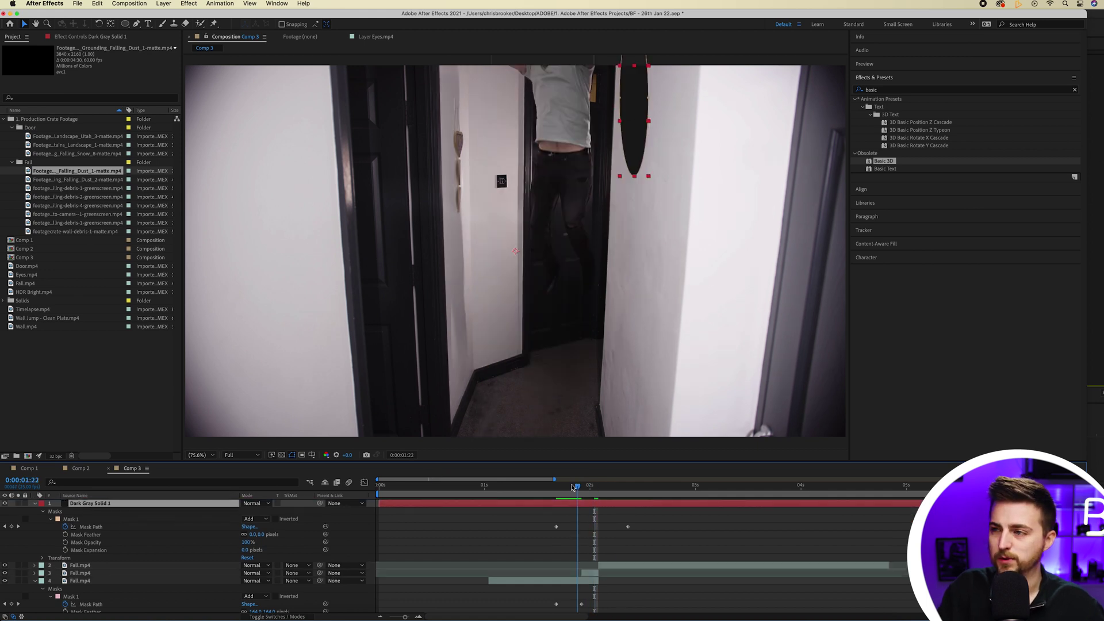
{"action": "left_click_drag", "start_coordinate": [573, 488], "coordinate": [552, 487]}
{"action": "key", "text": "space"}
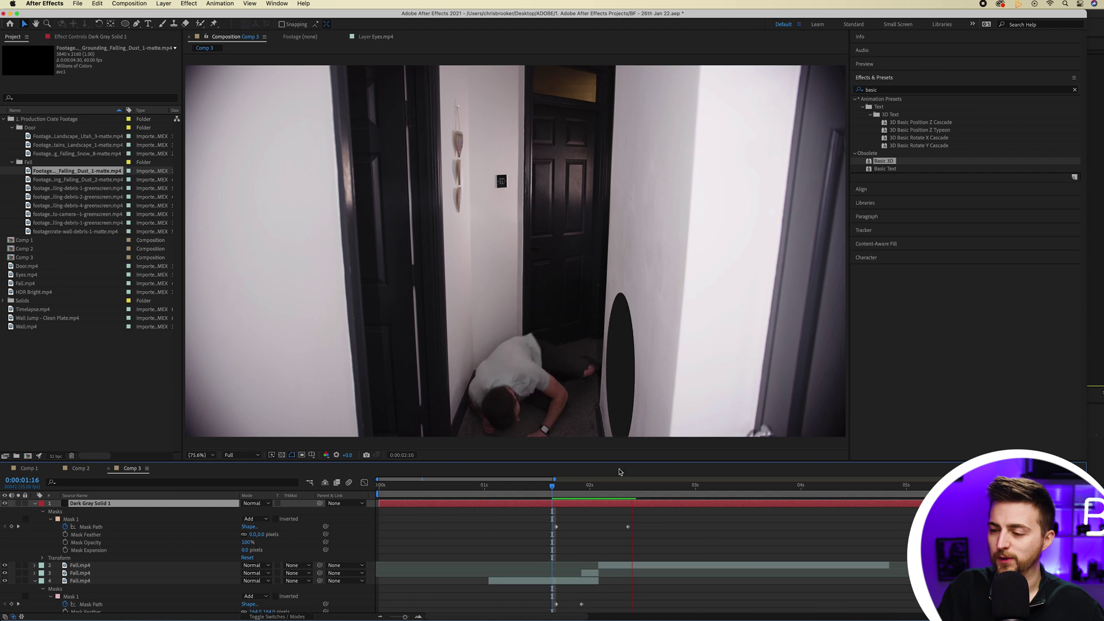
Shift the solid's second Mask Path keyframe to about 0:00:02:08 and check the ellipse at 0:00:02:11.
{"action": "left_click", "coordinate": [627, 527]}
{"action": "left_click_drag", "start_coordinate": [626, 527], "coordinate": [623, 527]}
{"action": "left_click", "coordinate": [636, 487]}
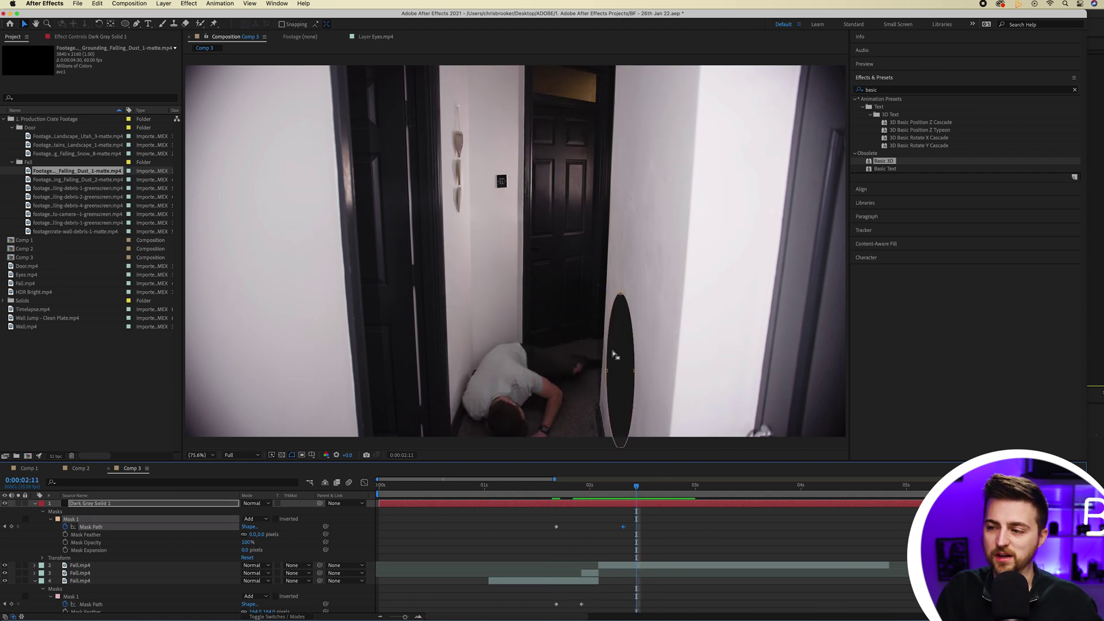
Set the dark grey solid's Mask Feather to 221 pixels and Mask Opacity to 41%, and play back the fall.
{"action": "left_click_drag", "start_coordinate": [252, 538], "coordinate": [347, 545]}
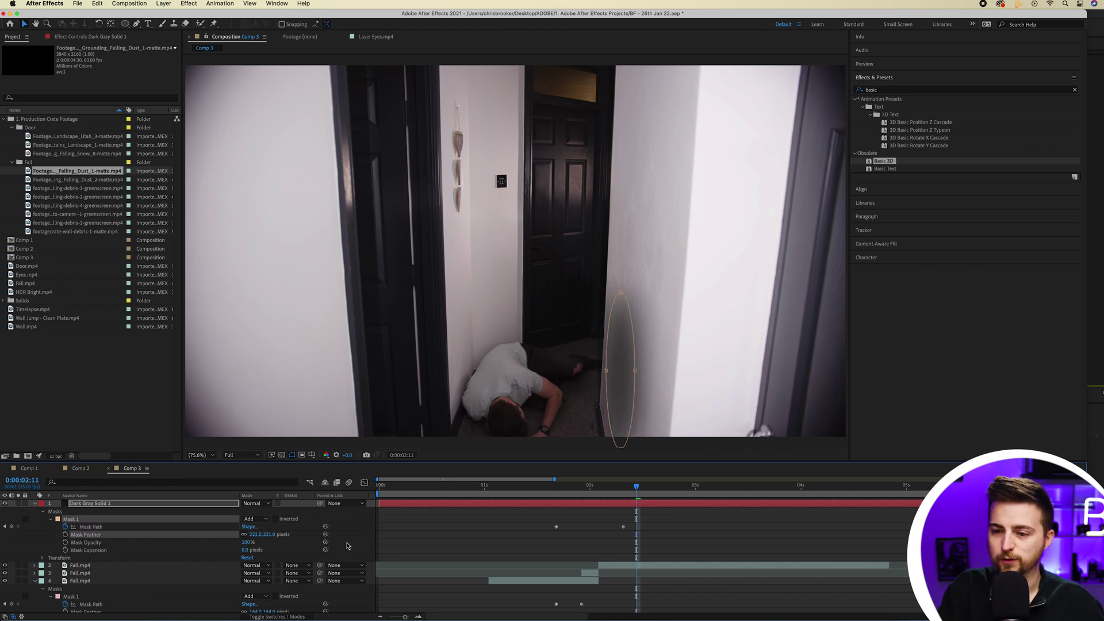
{"action": "left_click_drag", "start_coordinate": [246, 542], "coordinate": [219, 544]}
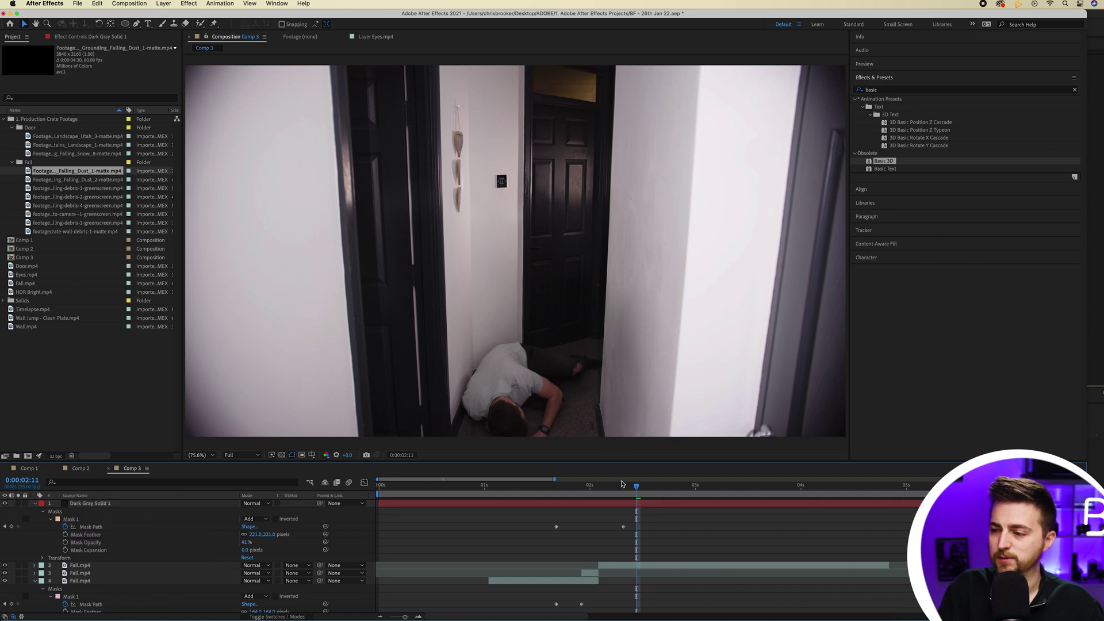
{"action": "left_click", "coordinate": [538, 488]}
{"action": "left_click_drag", "start_coordinate": [532, 493], "coordinate": [510, 492]}
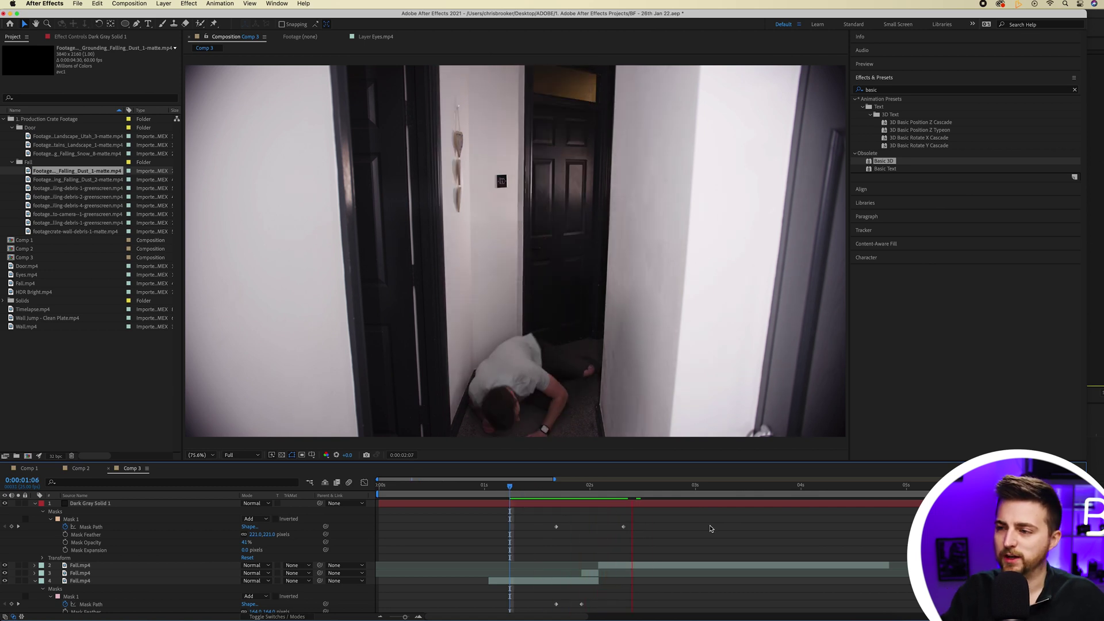
{"action": "left_click", "coordinate": [414, 482]}
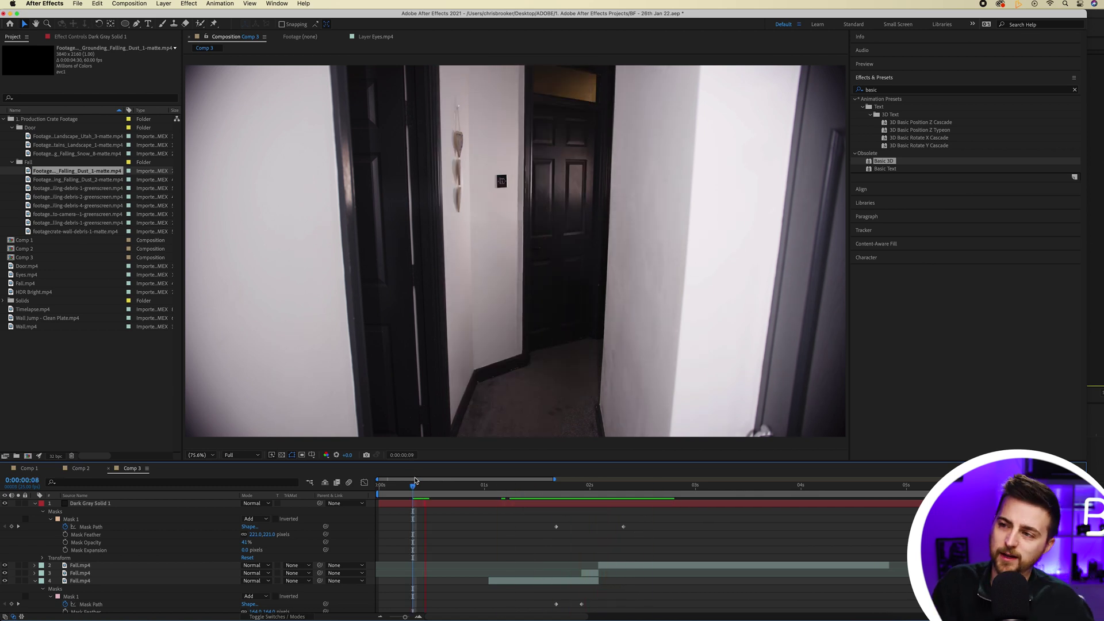
At 0:00:02:02, stretch the ellipse mask's lowest point farther down the wall as a new Mask Path keyframe and play it back from 0:00:01:15.
{"action": "left_click_drag", "start_coordinate": [464, 483], "coordinate": [600, 497]}
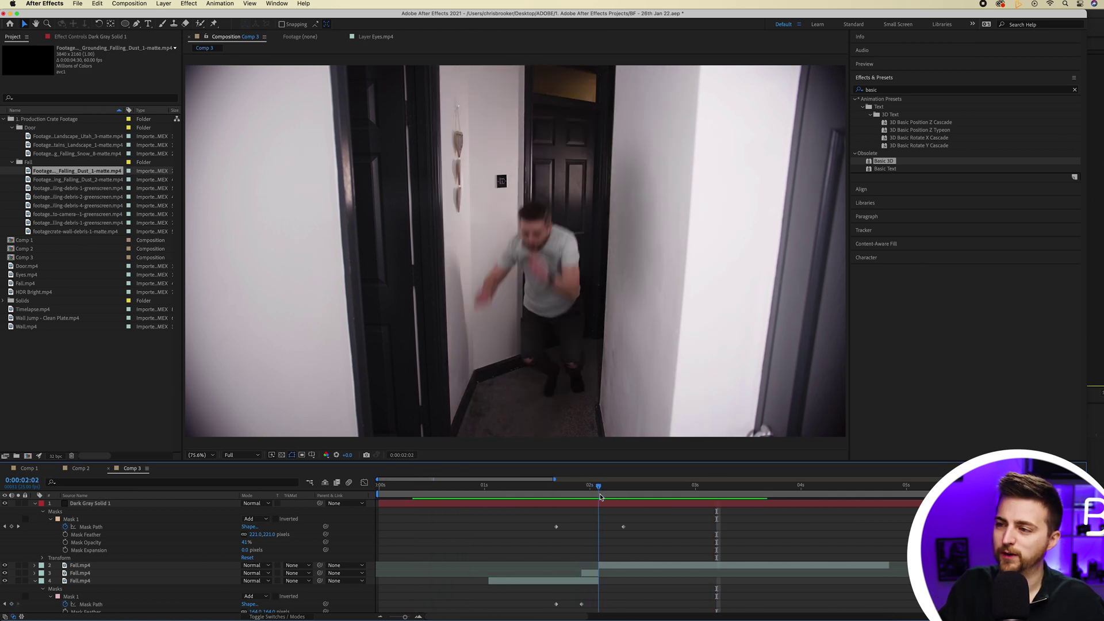
{"action": "left_click", "coordinate": [623, 527]}
{"action": "left_click_drag", "start_coordinate": [626, 303], "coordinate": [626, 353]}
{"action": "left_click", "coordinate": [628, 282]}
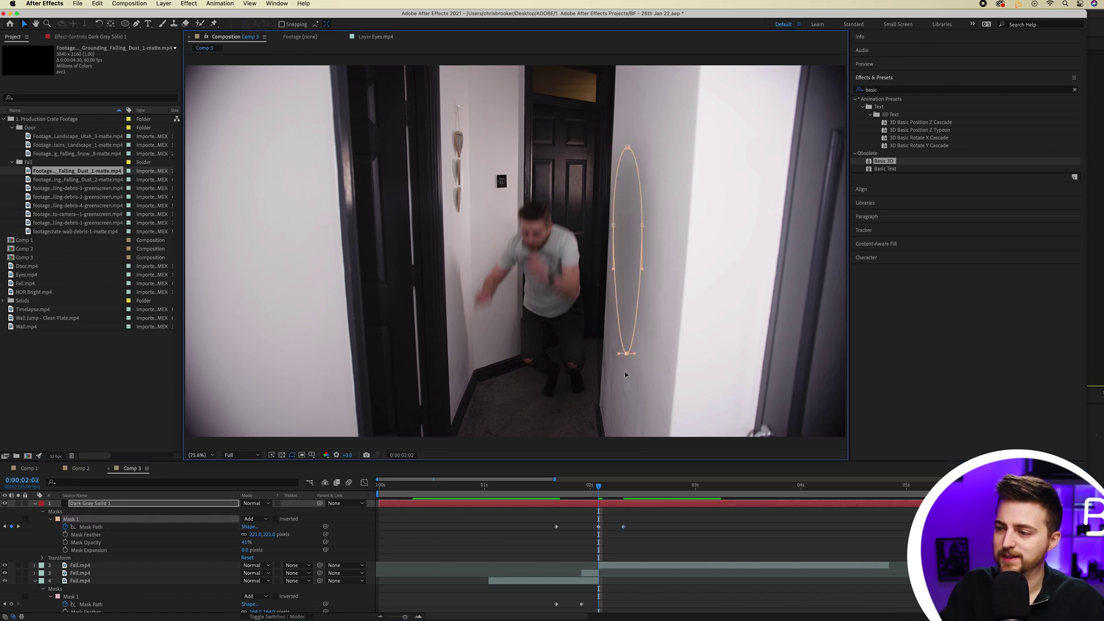
{"action": "left_click", "coordinate": [547, 491]}
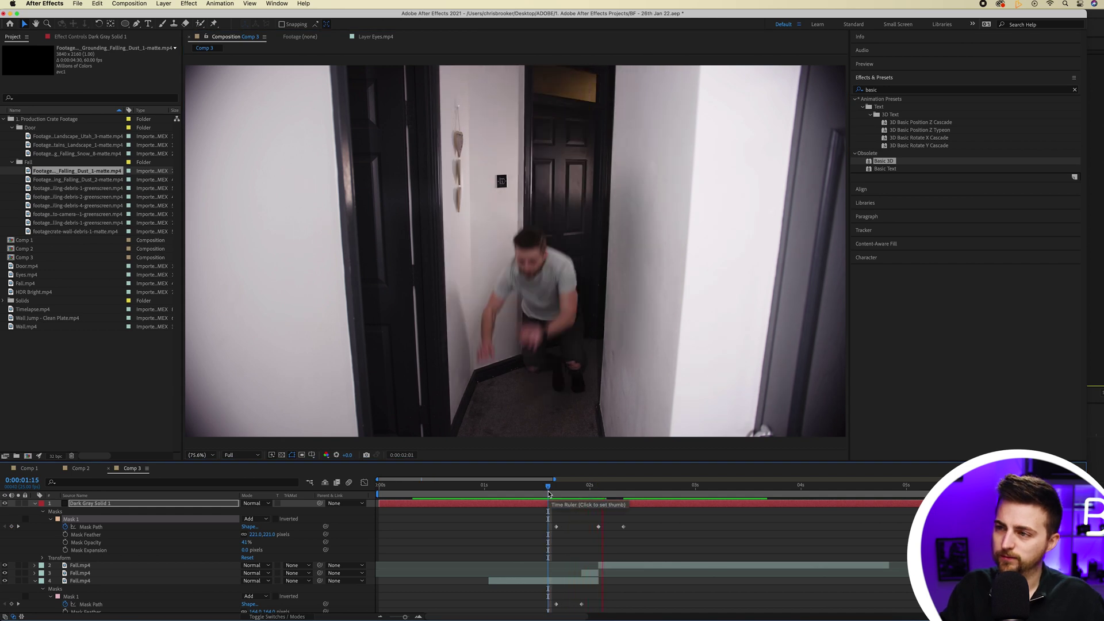
{"action": "key", "text": "space"}
{"action": "key", "text": "space"}
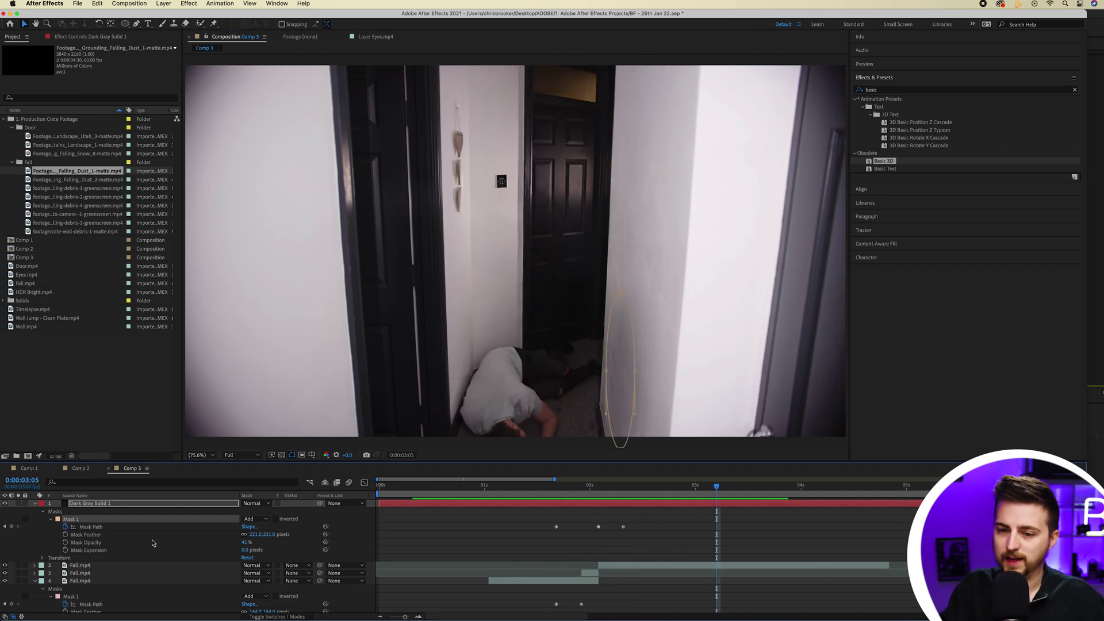
Soften the solid's mask to about 289 pixels of feather and 30% opacity, and preview the falling shadow from 0:00:01:13.
{"action": "mouse_move", "coordinate": [256, 537]}
{"action": "left_mouse_down"}
{"action": "mouse_move", "coordinate": [282, 535]}
{"action": "mouse_move", "coordinate": [237, 544]}
{"action": "left_mouse_up"}
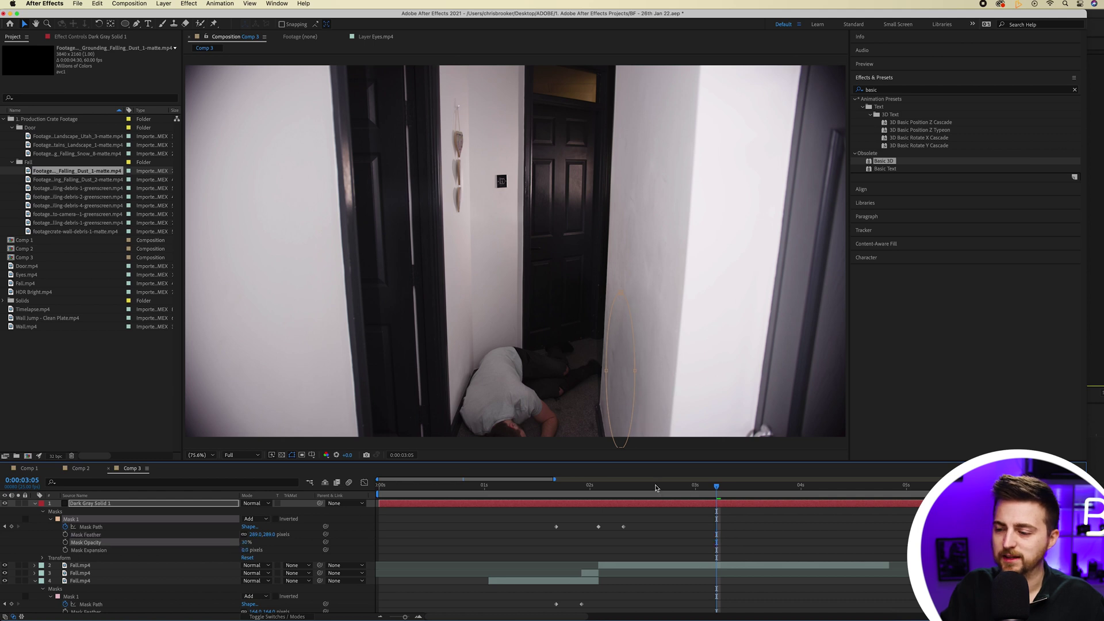
{"action": "left_click_drag", "start_coordinate": [622, 488], "coordinate": [539, 488]}
{"action": "key", "text": "space"}
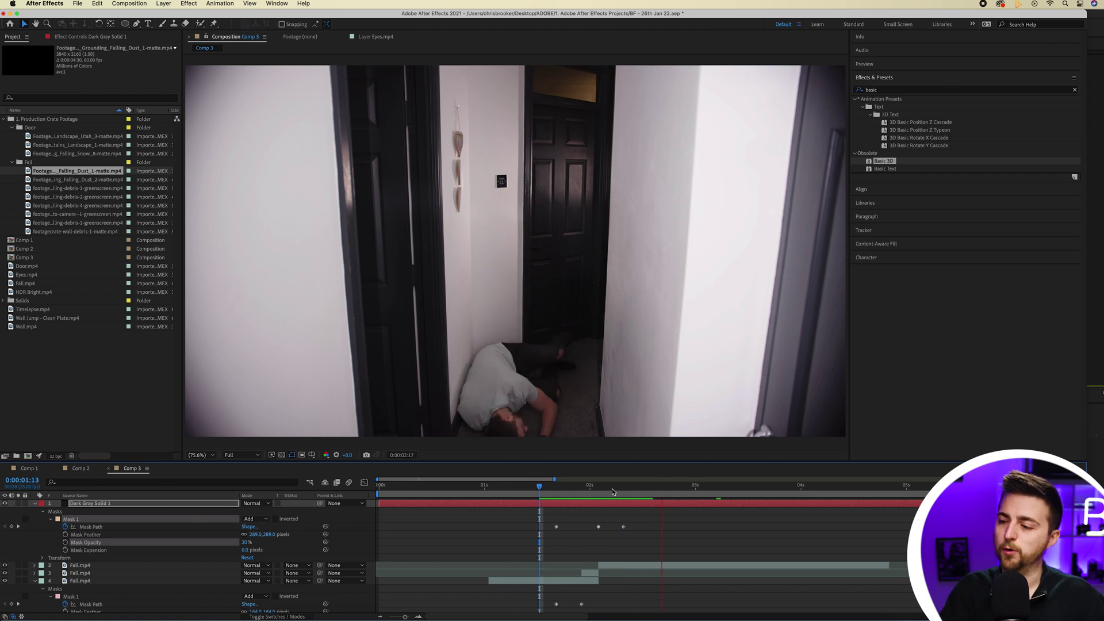
{"action": "left_click", "coordinate": [501, 487]}
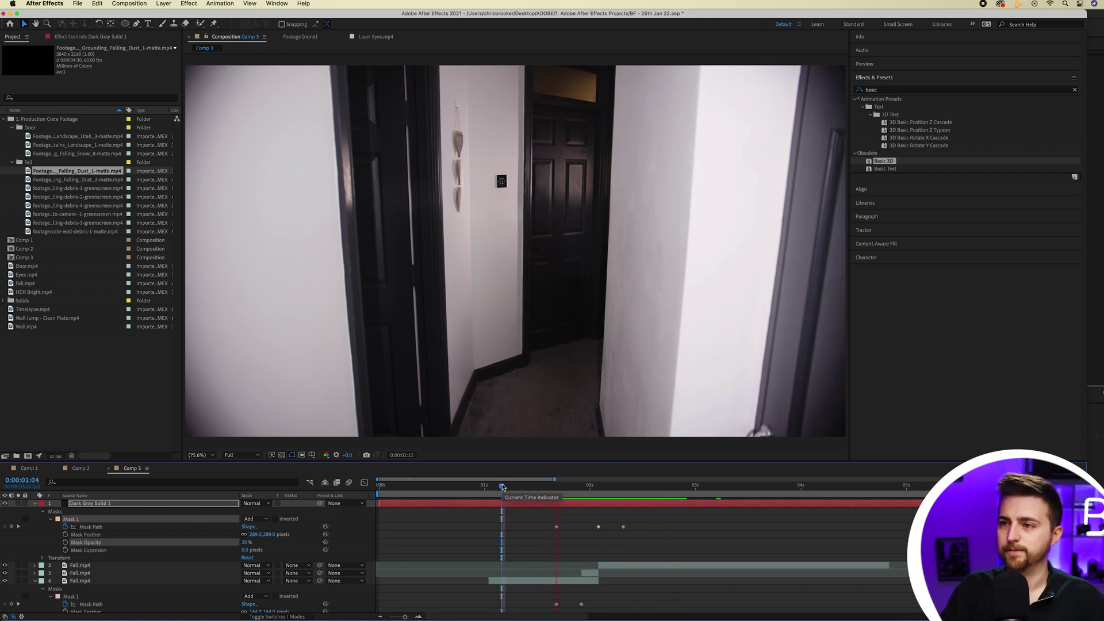
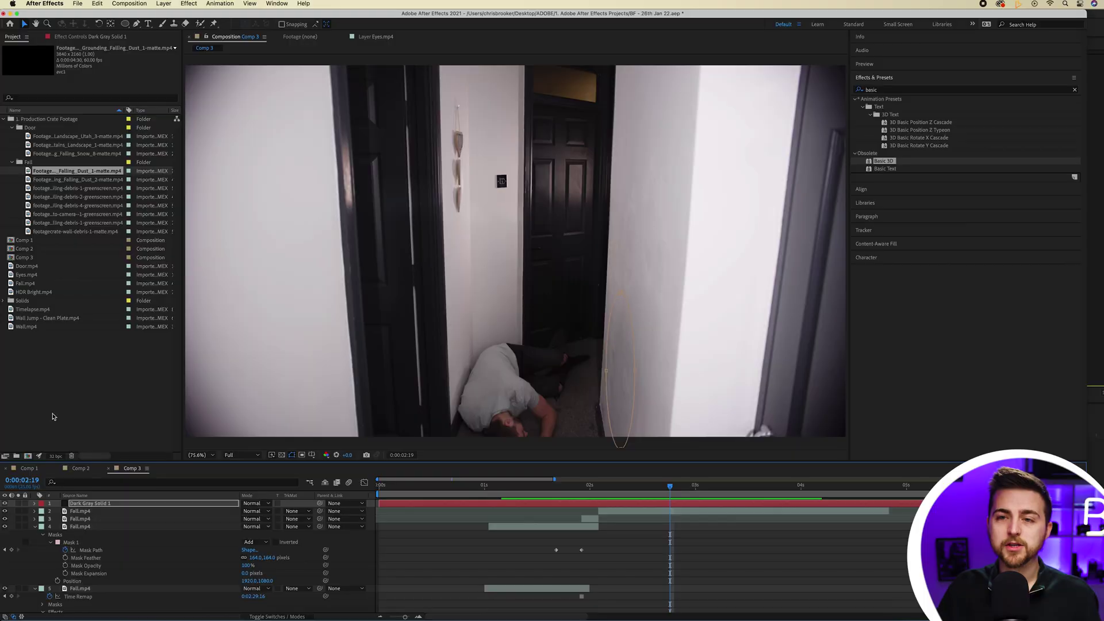
Preview the falling dust clips and the ceiling and to-camera greenscreen debris clips in the Fall folder.
{"action": "double_click", "coordinate": [75, 170]}
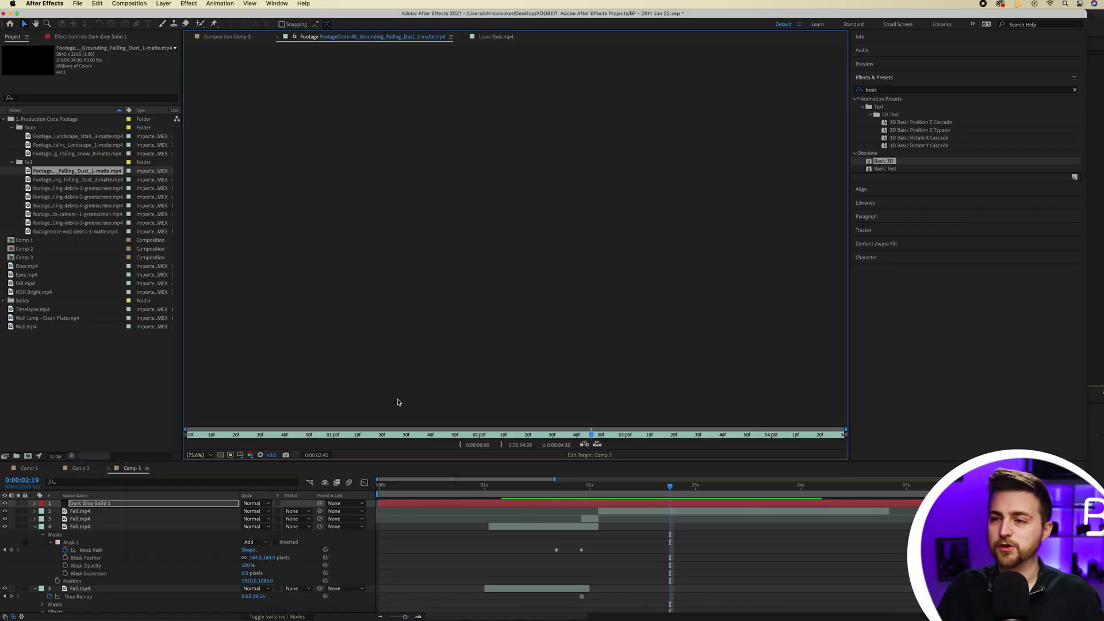
{"action": "left_click_drag", "start_coordinate": [318, 435], "coordinate": [301, 435]}
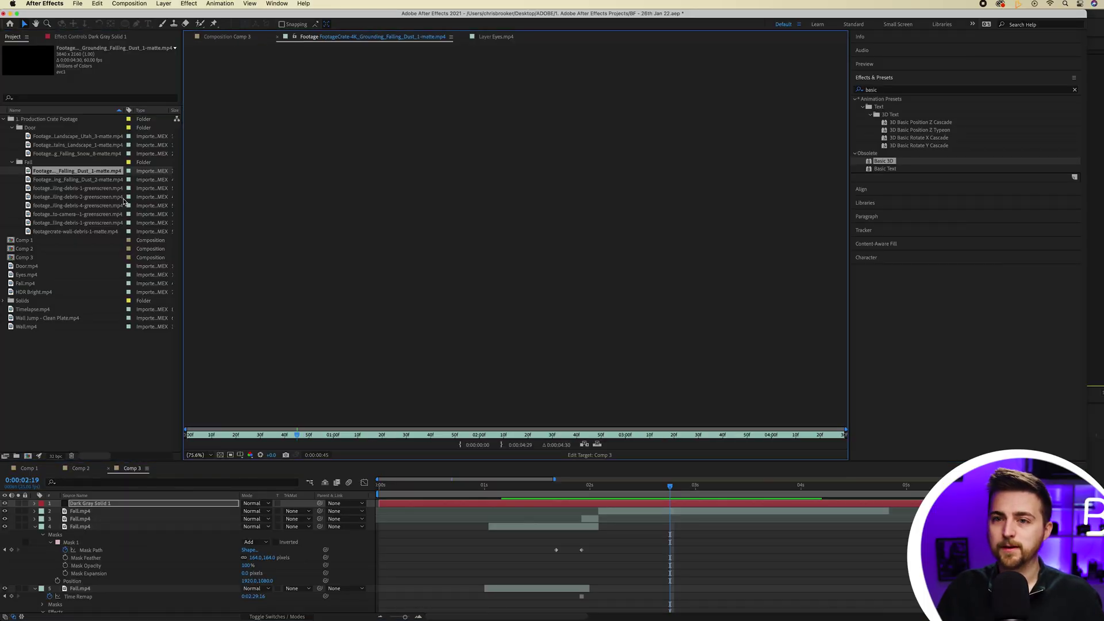
{"action": "double_click", "coordinate": [98, 197]}
{"action": "double_click", "coordinate": [80, 206]}
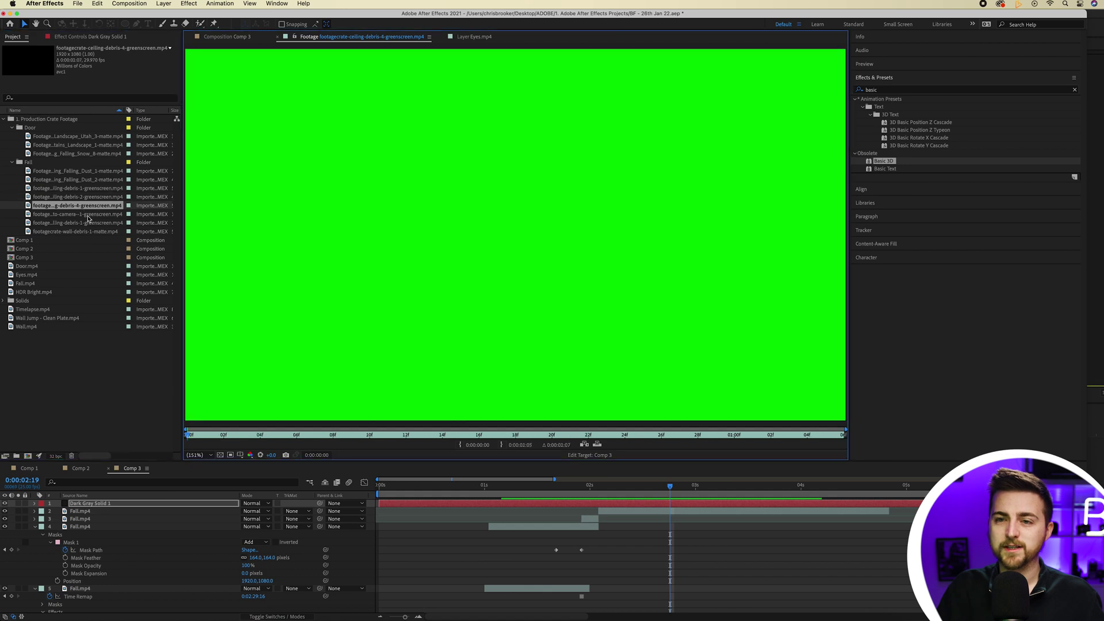
{"action": "key", "text": "space"}
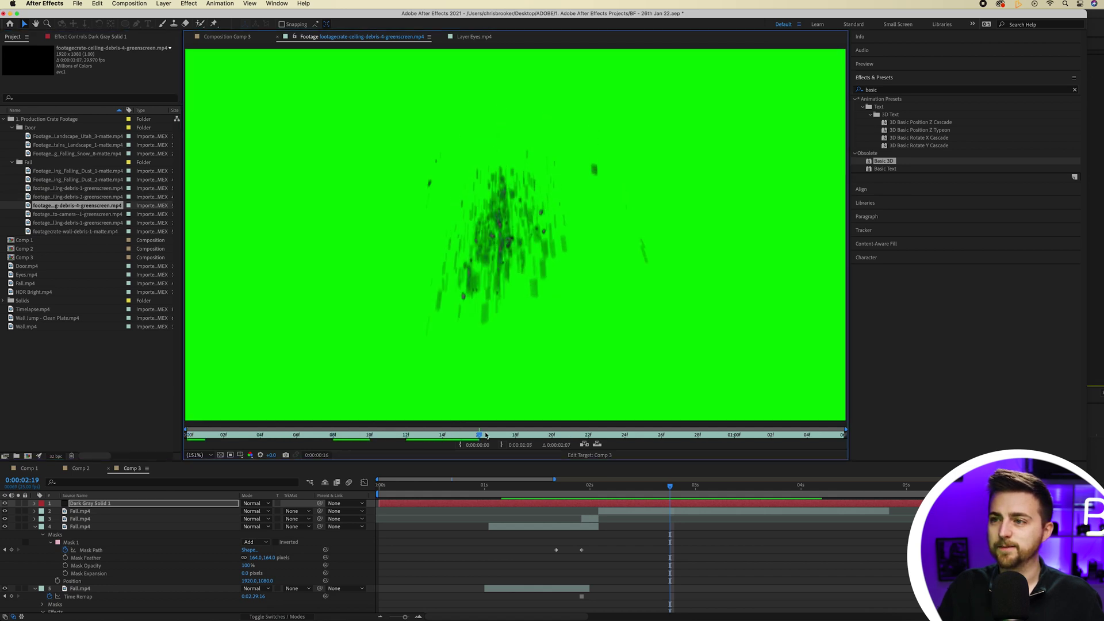
{"action": "double_click", "coordinate": [92, 215]}
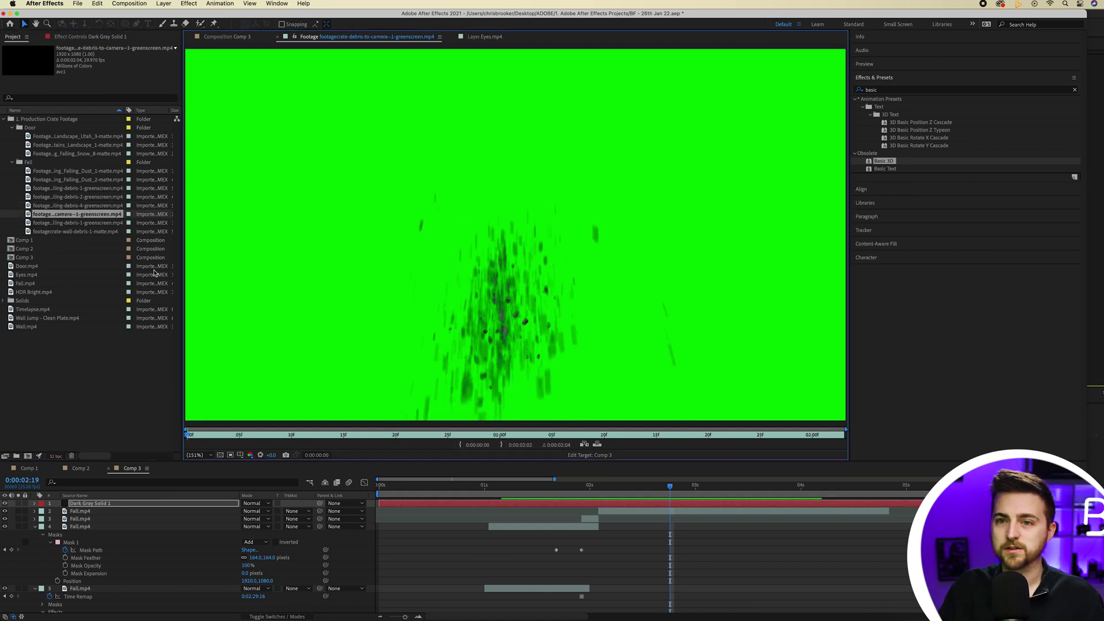
{"action": "left_click_drag", "start_coordinate": [437, 436], "coordinate": [470, 435]}
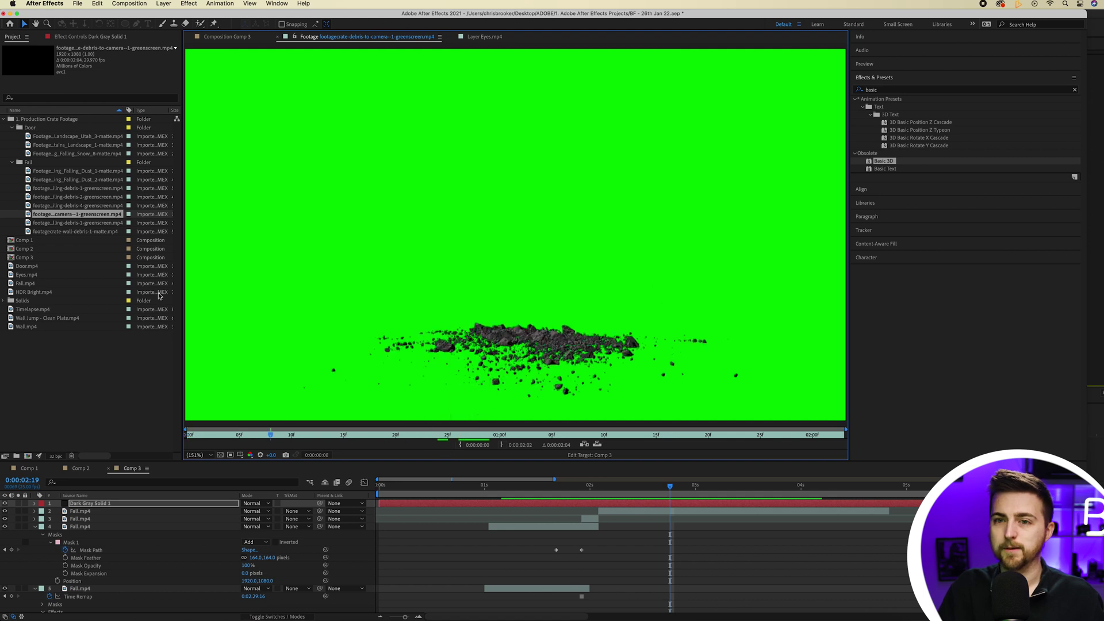
{"action": "double_click", "coordinate": [77, 179]}
{"action": "left_click_drag", "start_coordinate": [362, 435], "coordinate": [428, 438]}
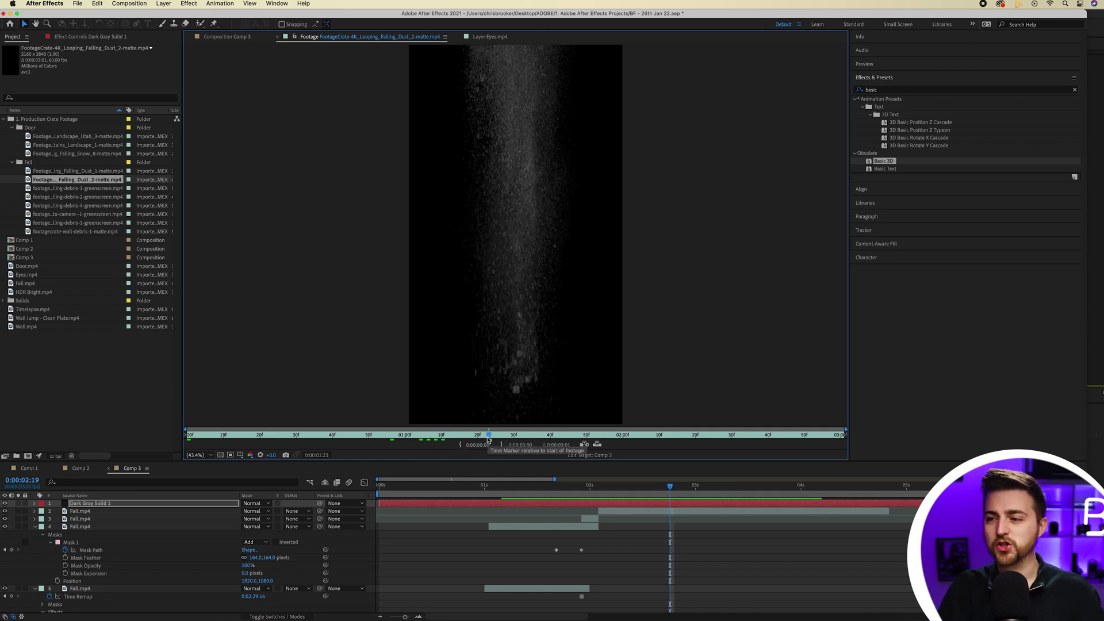
{"action": "left_click_drag", "start_coordinate": [540, 440], "coordinate": [690, 437]}
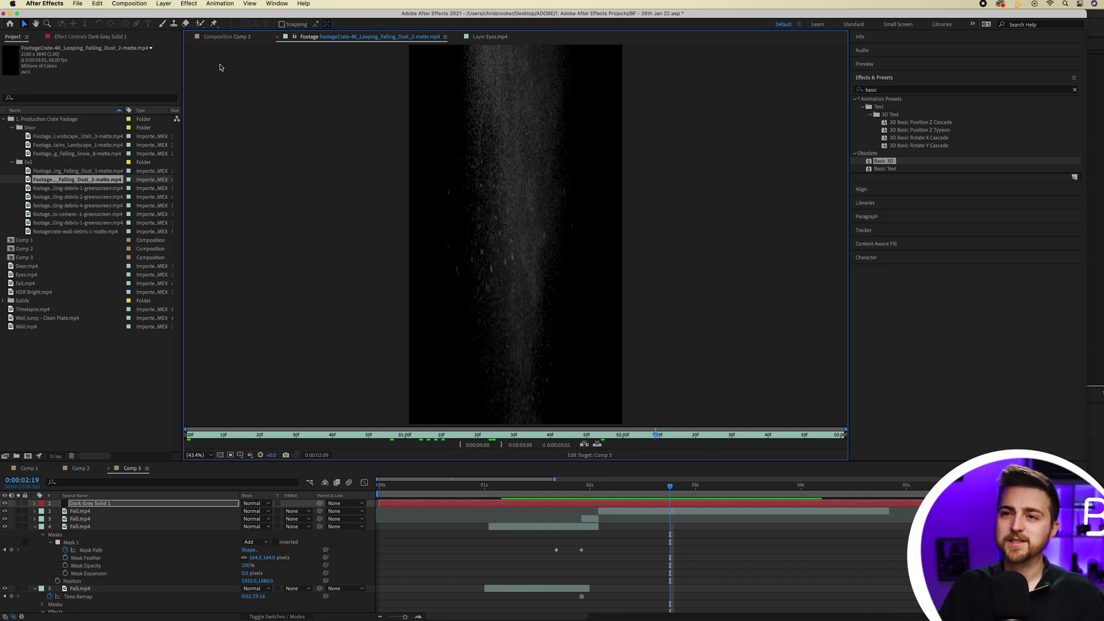
Add FootageCrate-4K_Looping_Falling_Dust_2-matte.mp4 as the top layer of Comp 3, scale it to 58%, and position it over the corridor.
{"action": "left_click", "coordinate": [227, 36]}
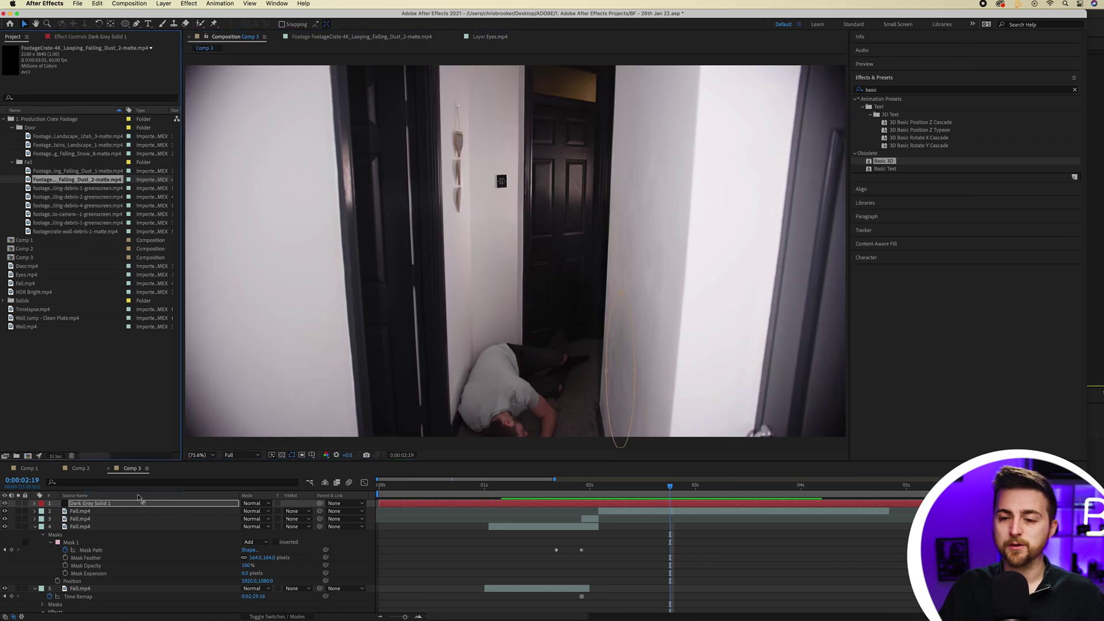
{"action": "left_click_drag", "start_coordinate": [128, 506], "coordinate": [127, 505]}
{"action": "key", "text": "s"}
{"action": "left_click_drag", "start_coordinate": [246, 511], "coordinate": [229, 510]}
{"action": "left_click_drag", "start_coordinate": [492, 320], "coordinate": [498, 313]}
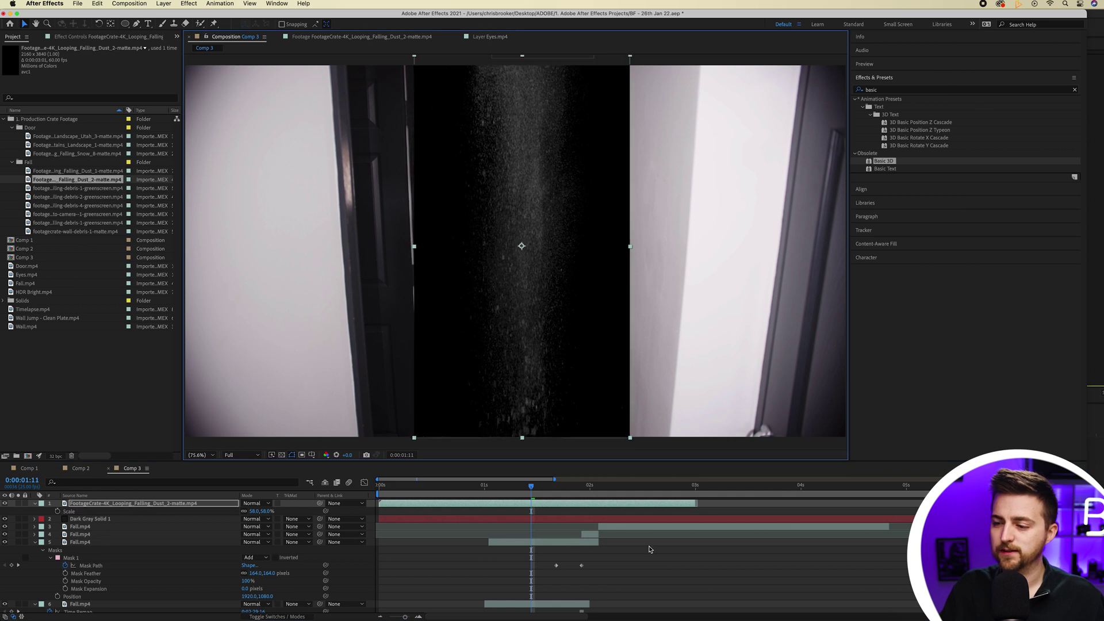
Shift the dust layer to start at about 0:00:01:16 and set its blending mode to Screen.
{"action": "left_click_drag", "start_coordinate": [469, 508], "coordinate": [649, 506]}
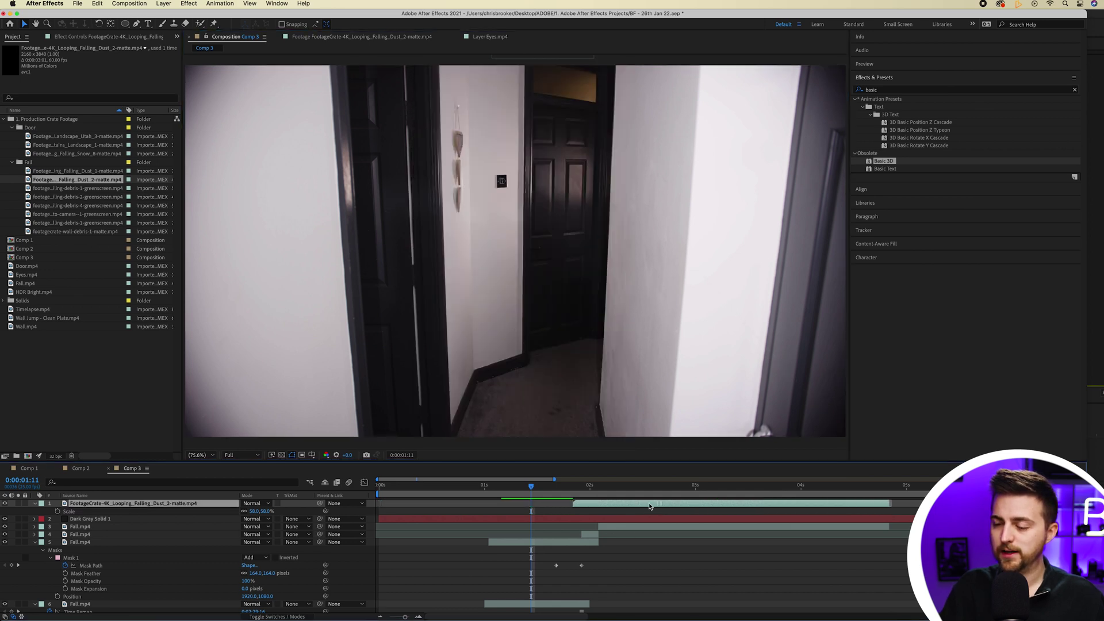
{"action": "left_click", "coordinate": [557, 488]}
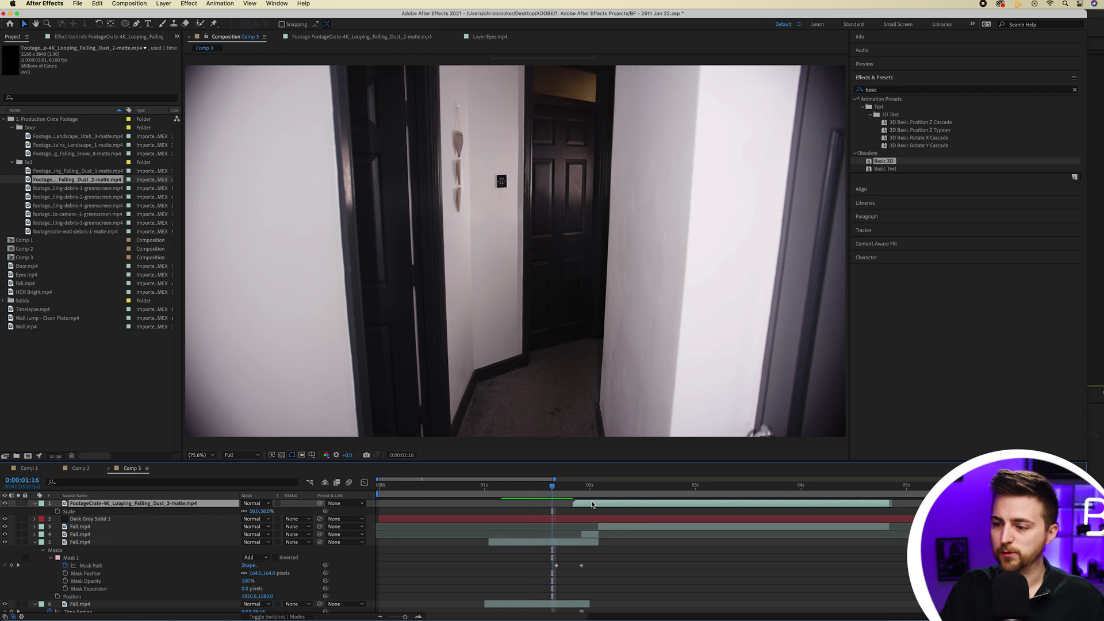
{"action": "key", "text": "Page_Up"}
{"action": "key", "text": "Page_Up"}
{"action": "left_click", "coordinate": [252, 503]}
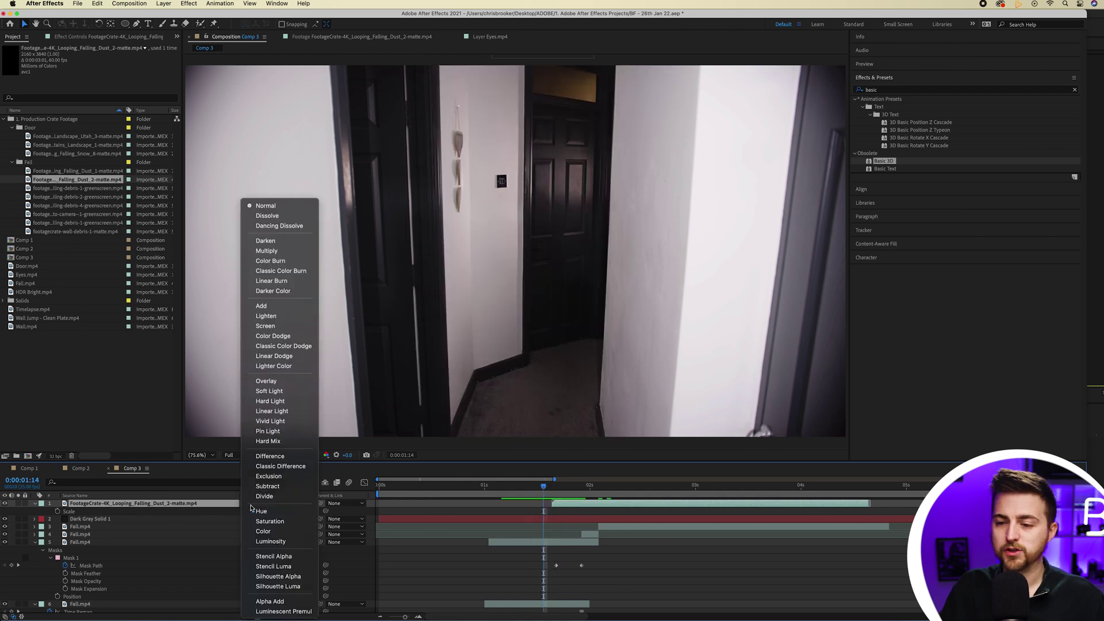
{"action": "left_click", "coordinate": [268, 327]}
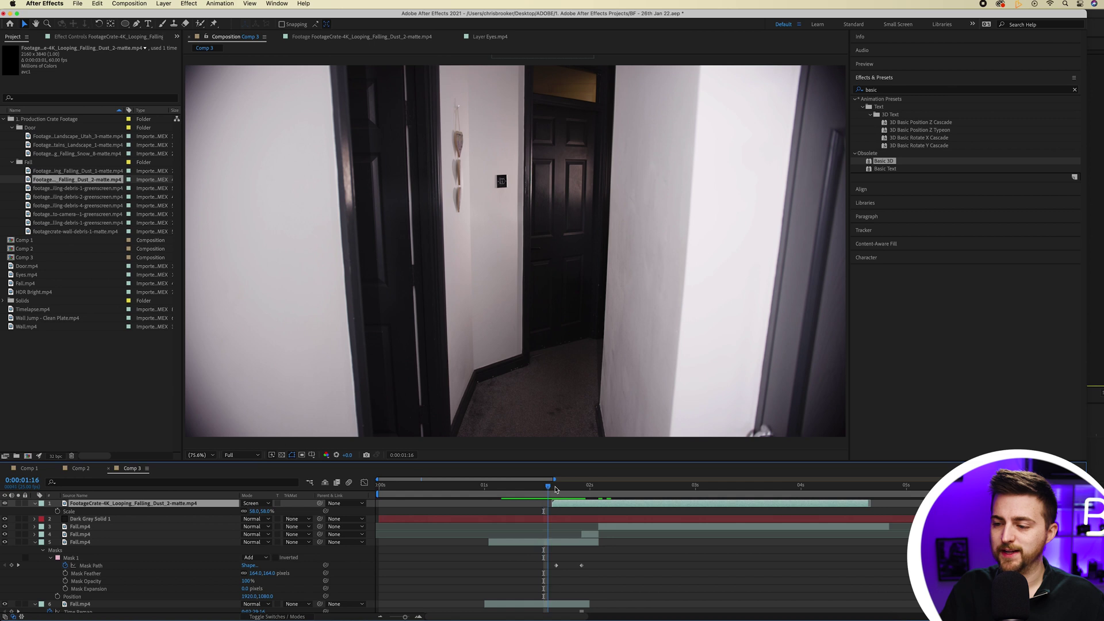
Play back the fall with the dust and move the dust layer's start to about 0:00:01:23.
{"action": "mouse_move", "coordinate": [555, 489]}
{"action": "left_mouse_down"}
{"action": "mouse_move", "coordinate": [630, 488]}
{"action": "mouse_move", "coordinate": [569, 487]}
{"action": "left_mouse_up"}
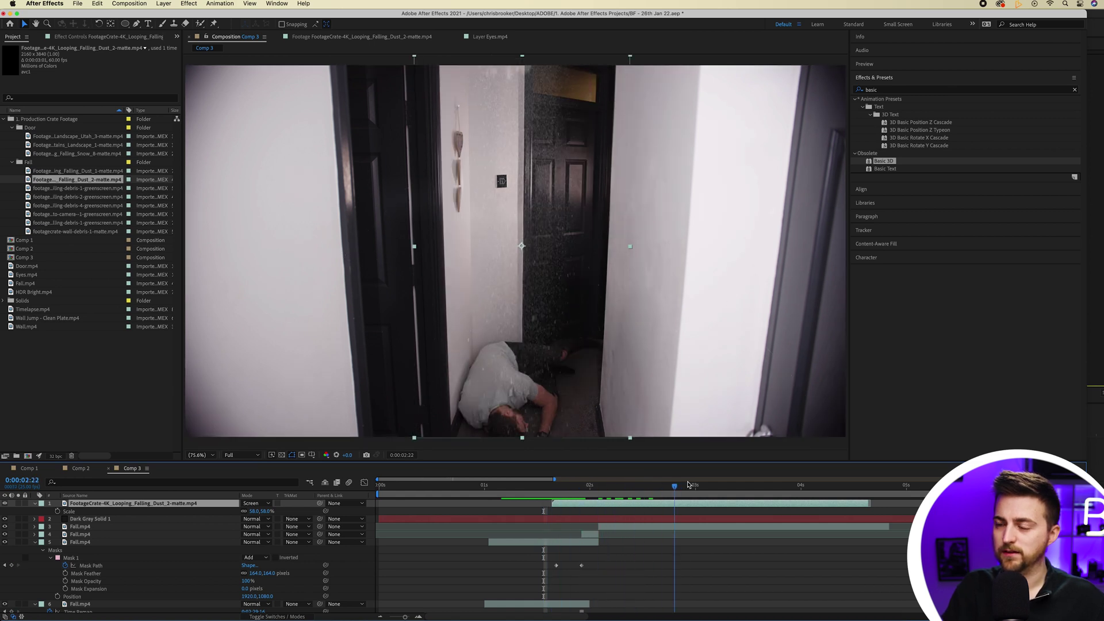
{"action": "left_click", "coordinate": [557, 481]}
{"action": "key", "text": "space"}
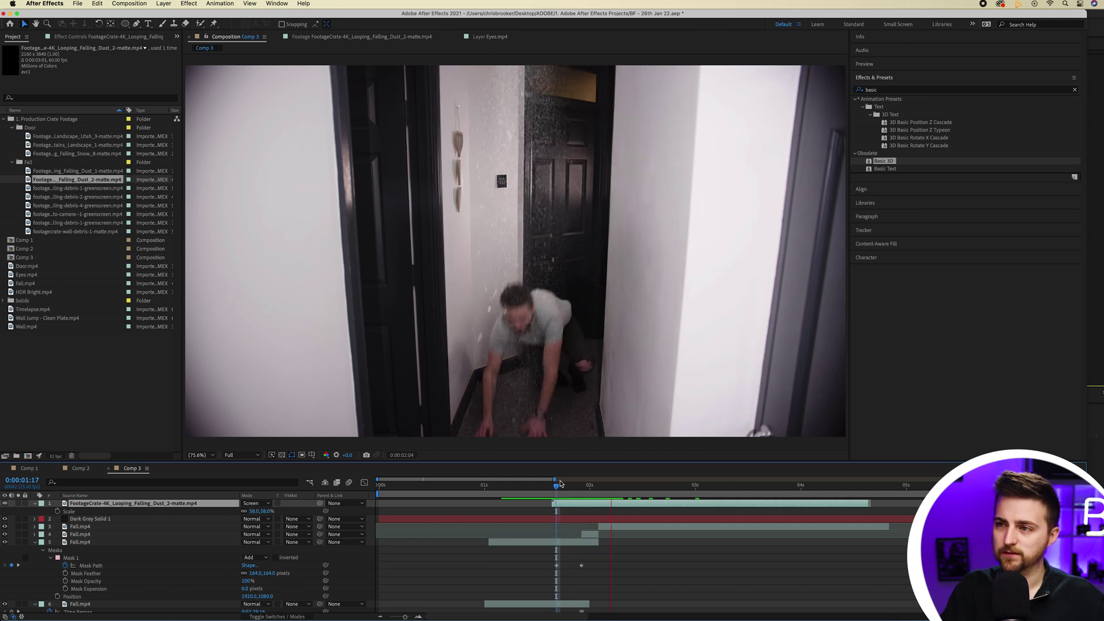
{"action": "left_click_drag", "start_coordinate": [559, 483], "coordinate": [587, 487]}
{"action": "key", "text": "["}
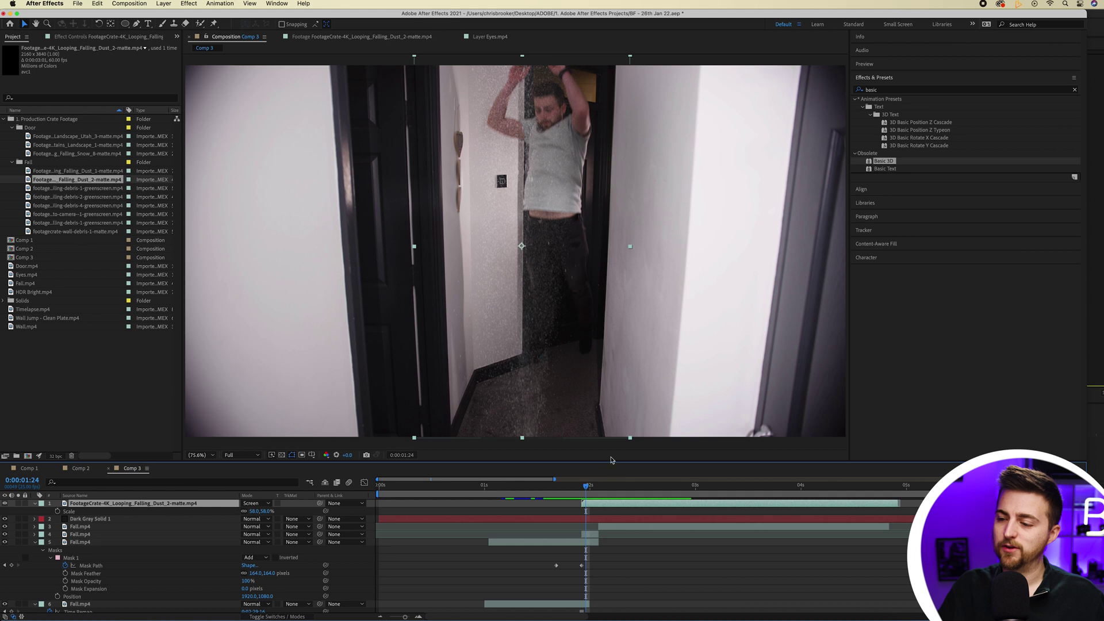
At 0:00:02:06, draw a rectangular mask around the whole dust layer and set a Mask Path keyframe.
{"action": "left_click_drag", "start_coordinate": [587, 487], "coordinate": [617, 488]}
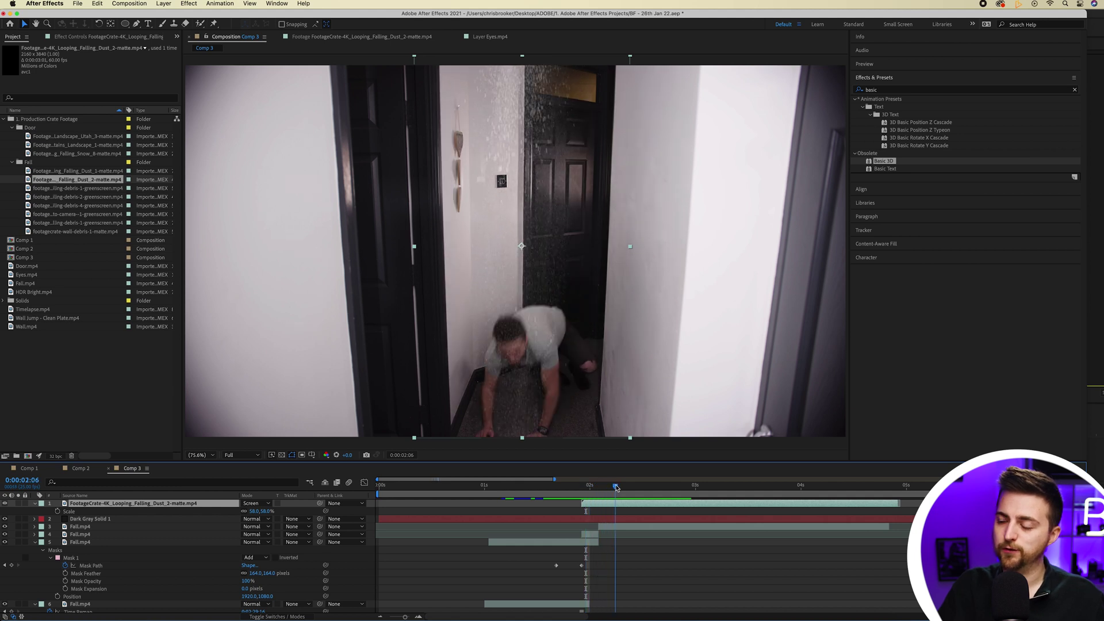
{"action": "key", "text": "comma"}
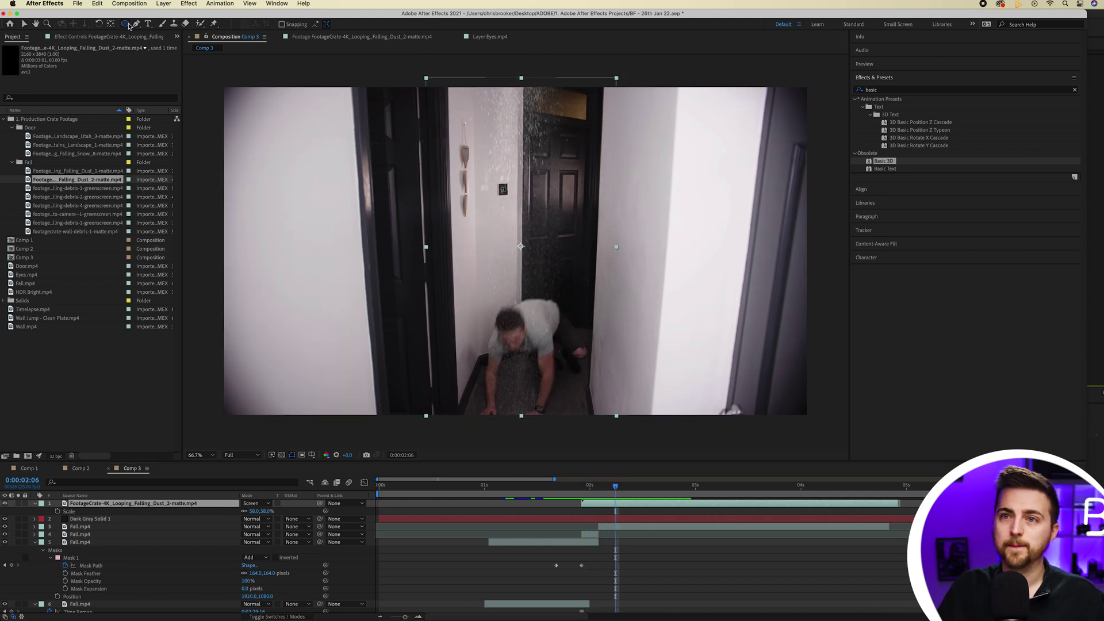
{"action": "left_click_drag", "start_coordinate": [126, 23], "coordinate": [146, 36]}
{"action": "left_click_drag", "start_coordinate": [402, 69], "coordinate": [650, 444]}
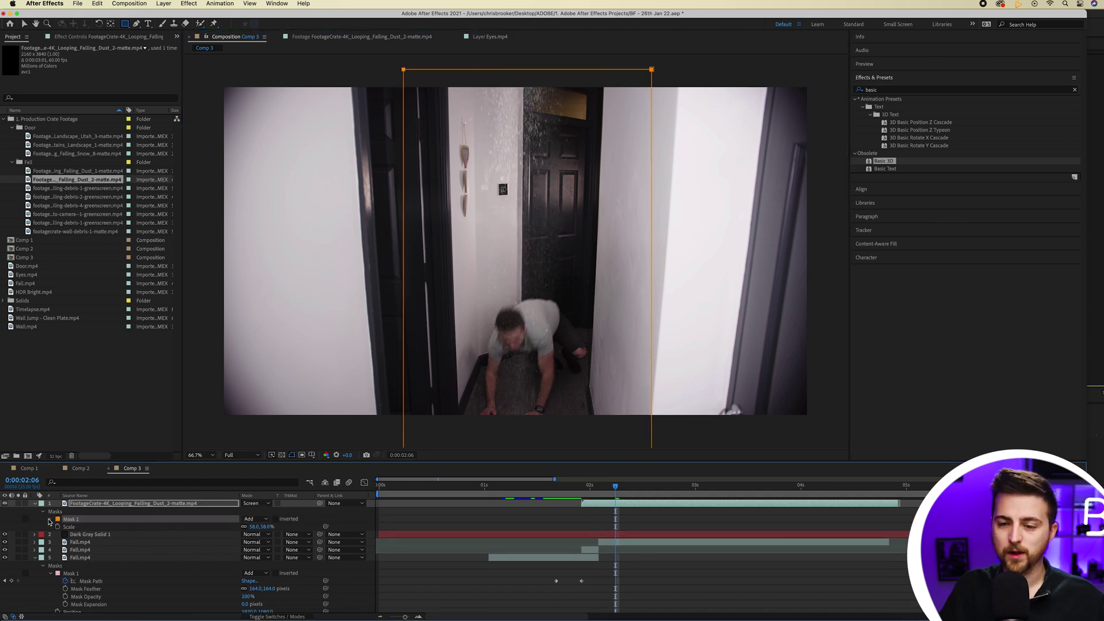
{"action": "left_click", "coordinate": [49, 518]}
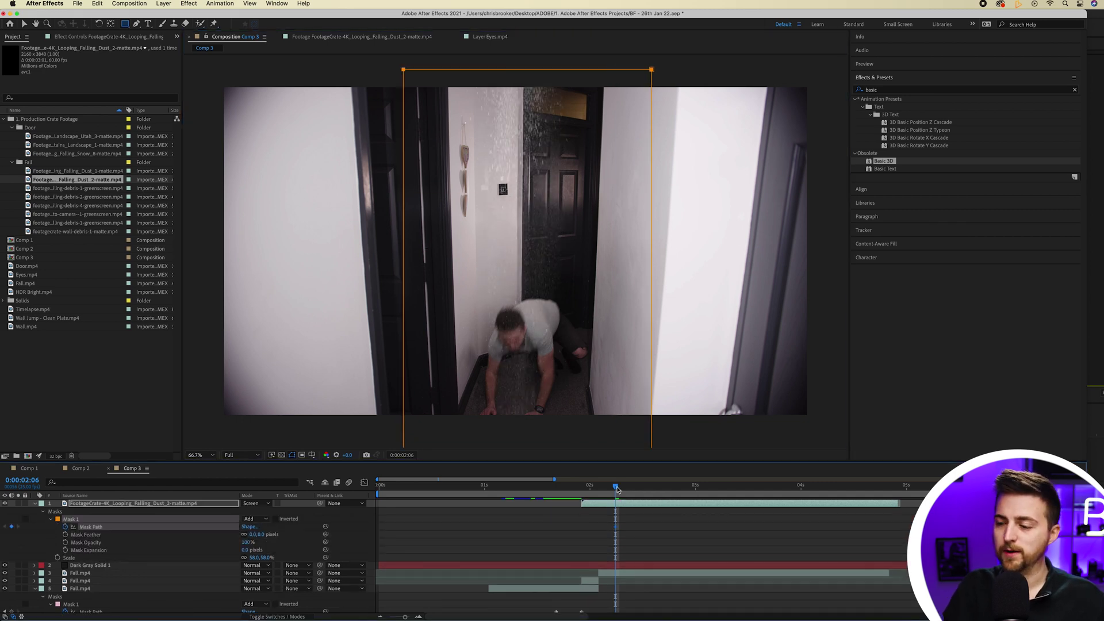
At 0:00:01:23, move the dust layer's mask up above the frame as a second Mask Path keyframe.
{"action": "left_click_drag", "start_coordinate": [617, 489], "coordinate": [583, 488]}
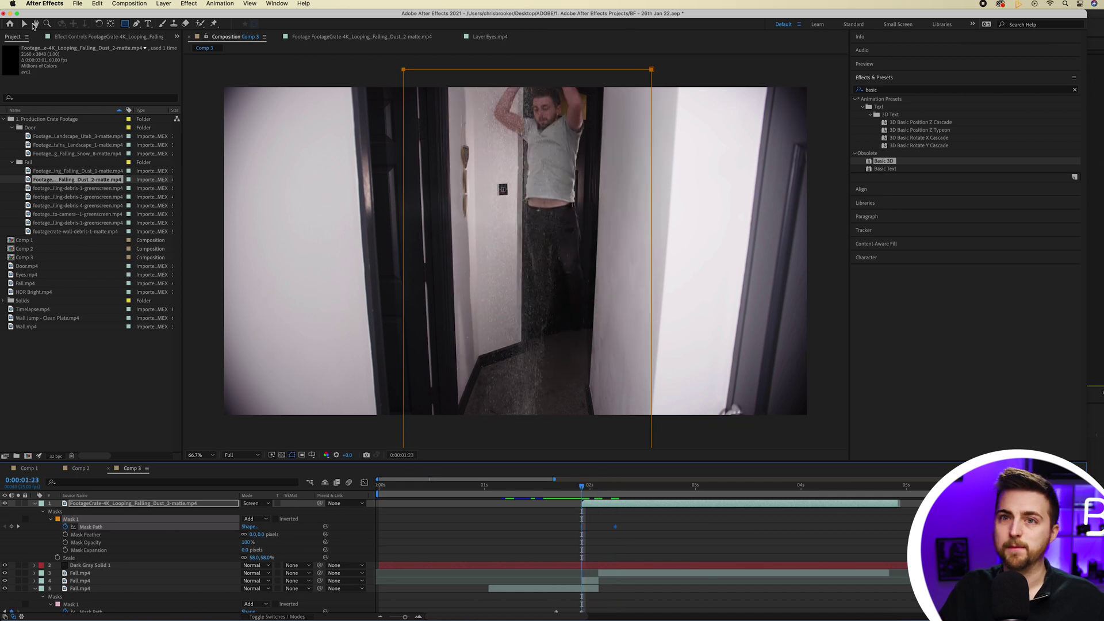
{"action": "left_click", "coordinate": [25, 24]}
{"action": "mouse_move", "coordinate": [652, 71]}
{"action": "left_mouse_down"}
{"action": "mouse_move", "coordinate": [653, 387]}
{"action": "mouse_move", "coordinate": [652, 75]}
{"action": "left_mouse_up"}
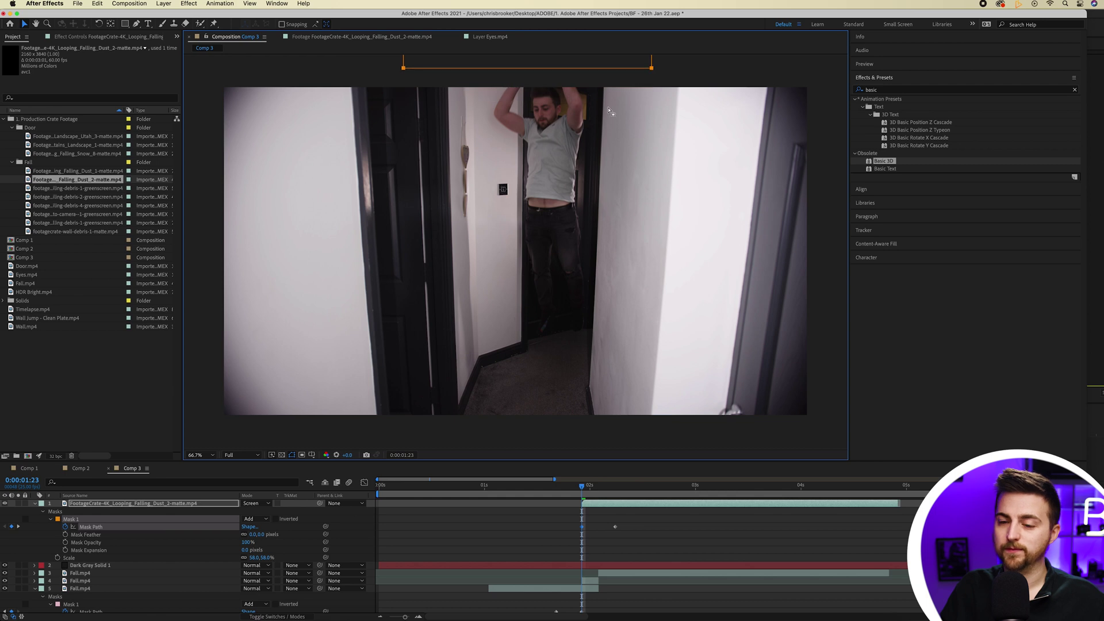
Set the dust layer's Mask Feather to about 293 pixels and play back the dust reveal, including from 0:00:01:07.
{"action": "left_click_drag", "start_coordinate": [247, 533], "coordinate": [271, 534]}
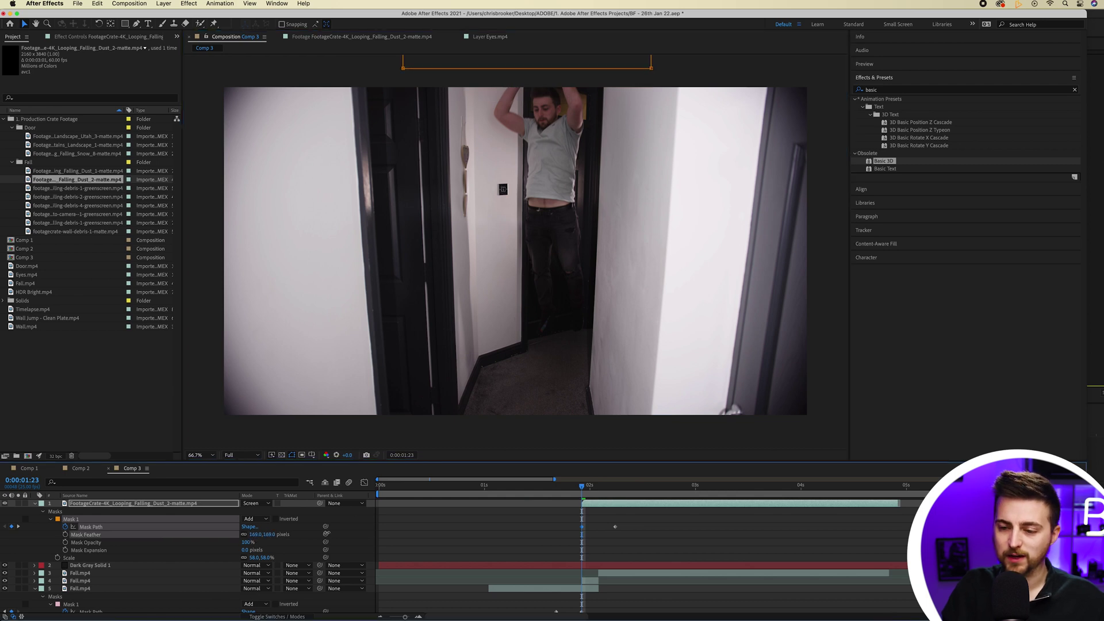
{"action": "left_click", "coordinate": [487, 528]}
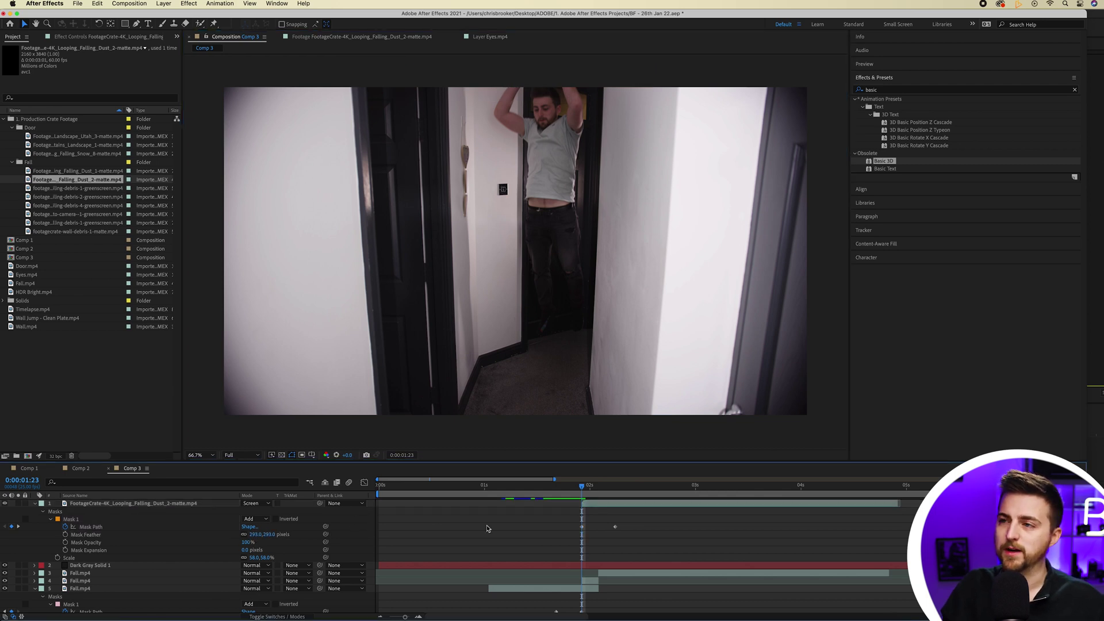
{"action": "key", "text": "space"}
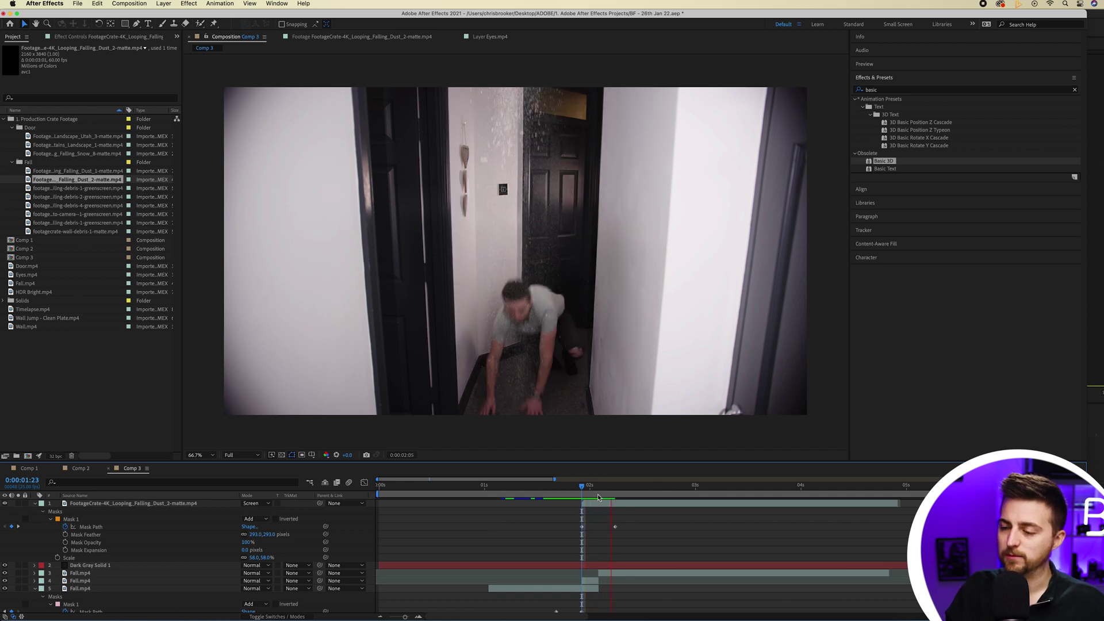
{"action": "left_click_drag", "start_coordinate": [595, 488], "coordinate": [514, 489]}
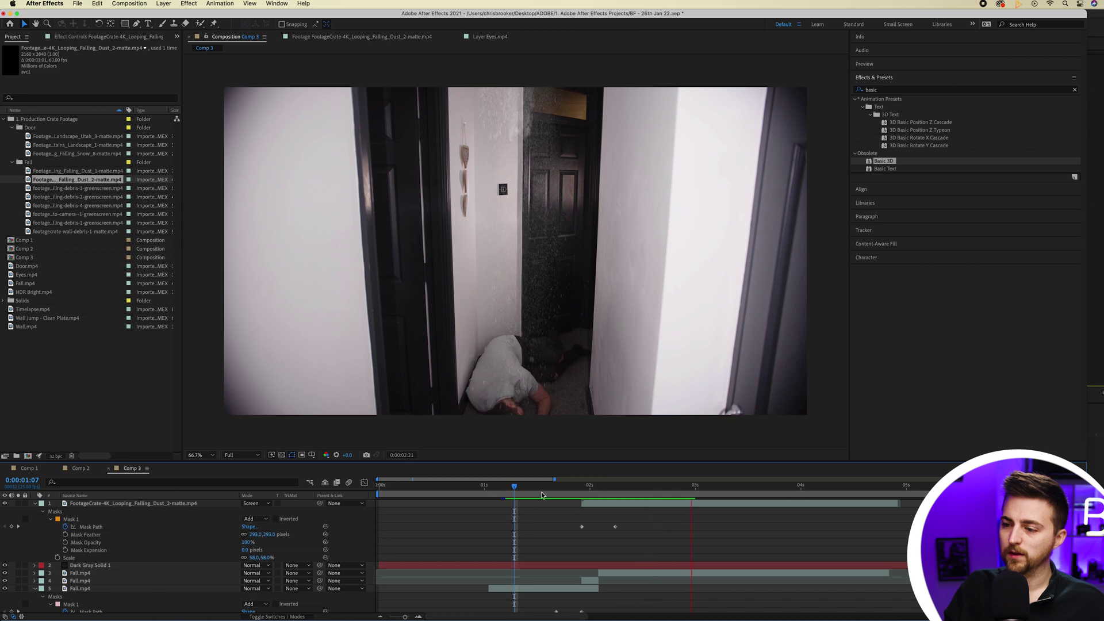
{"action": "left_click", "coordinate": [488, 484]}
Slide the dust layer earlier to start at about 0:00:01:09, with its second Mask Path keyframe at about 0:00:01:22, checking it in playback.
{"action": "left_click_drag", "start_coordinate": [625, 503], "coordinate": [603, 504]}
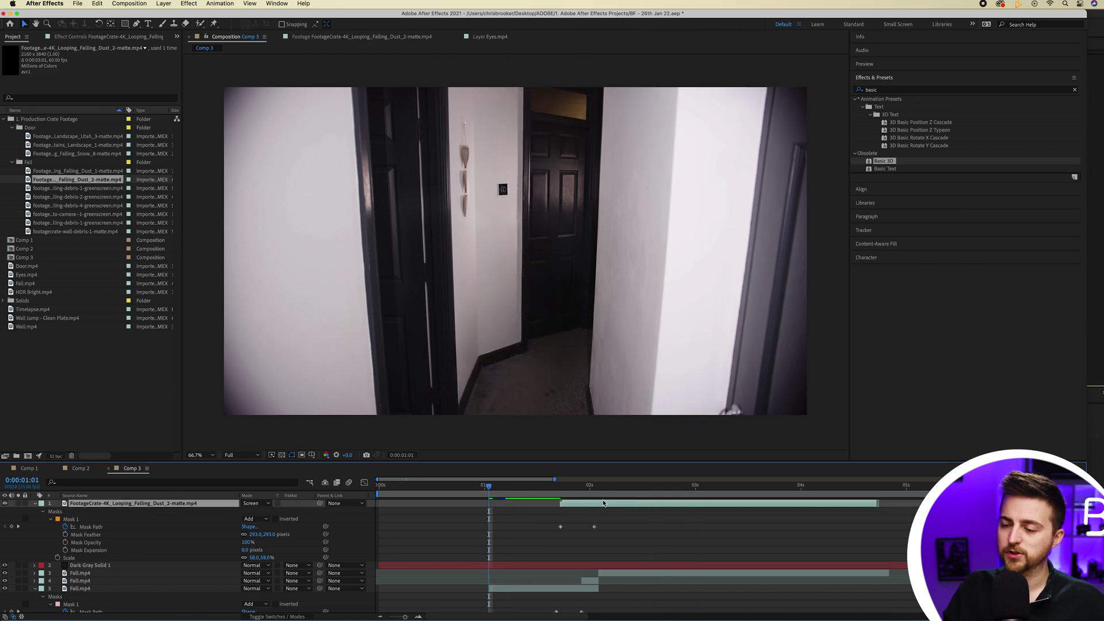
{"action": "key", "text": "space"}
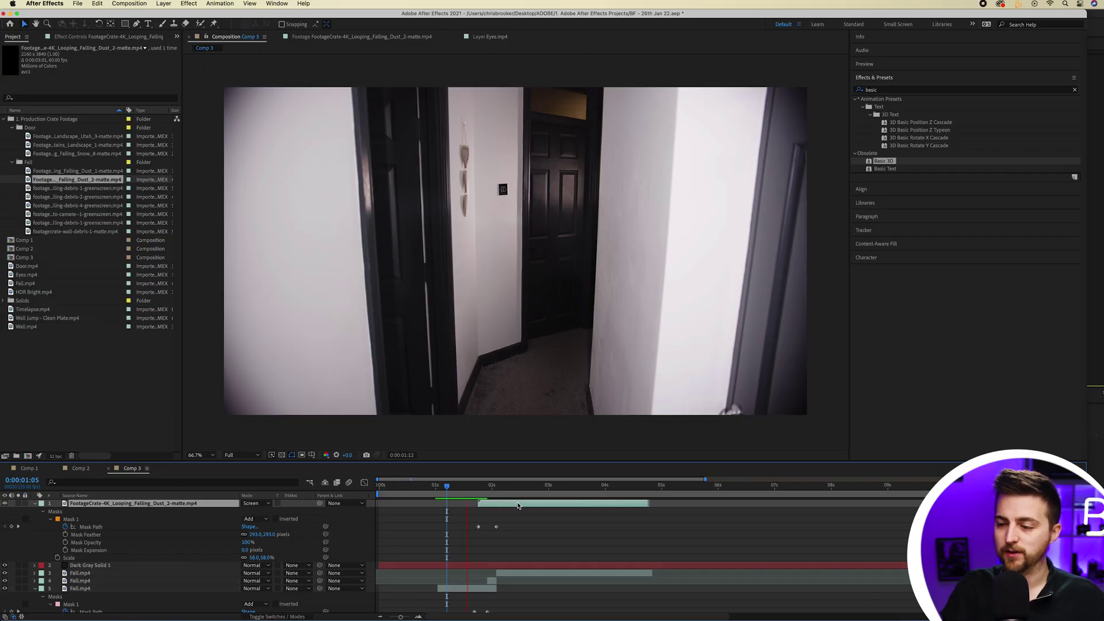
{"action": "key", "text": "space"}
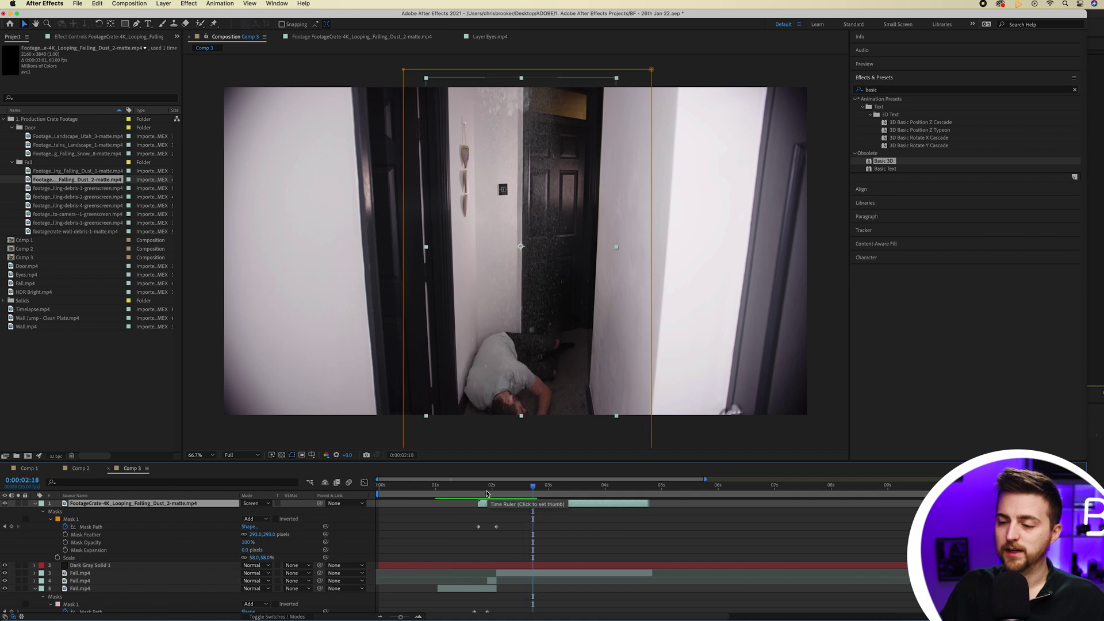
{"action": "left_click_drag", "start_coordinate": [486, 494], "coordinate": [454, 490]}
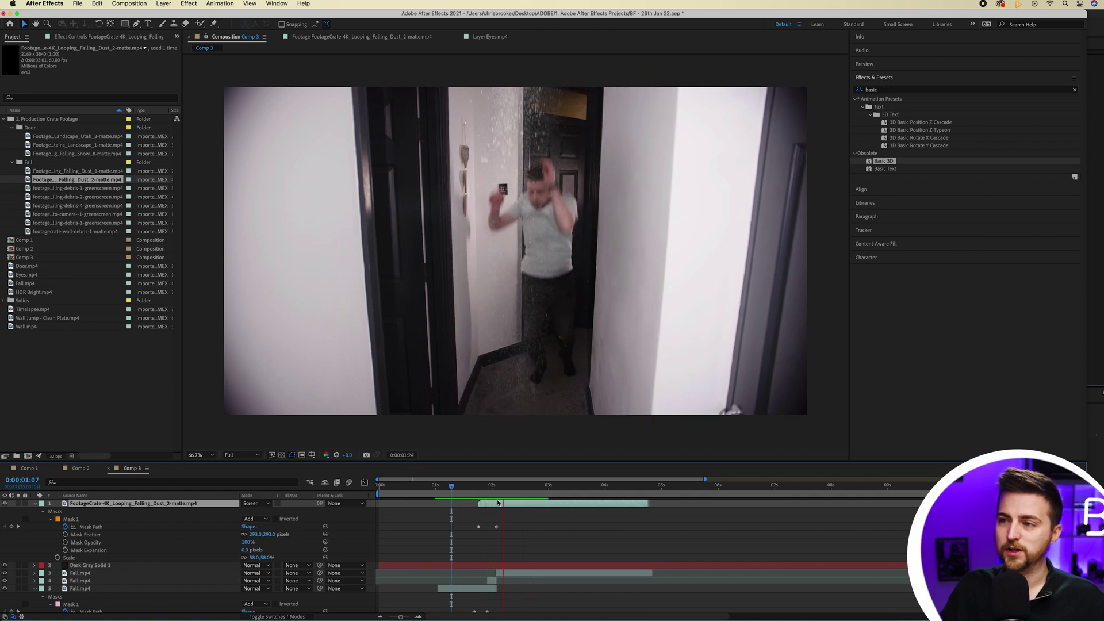
{"action": "left_click_drag", "start_coordinate": [511, 504], "coordinate": [490, 503]}
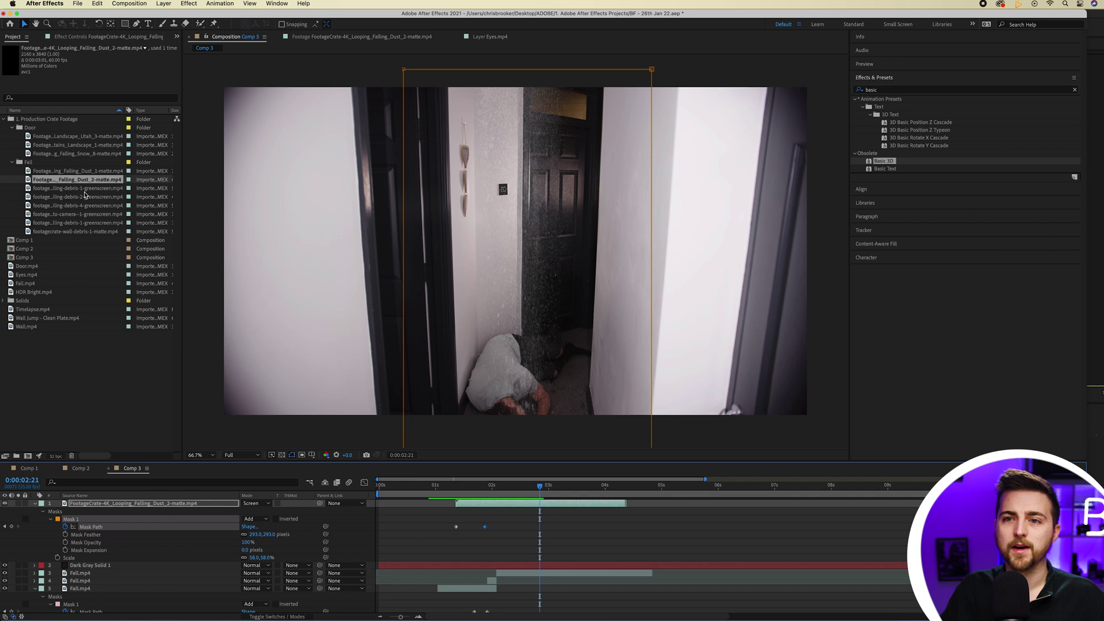
Preview the Grounding_Falling_Dust_1 matte clip and add it to Comp 3 as the top layer.
{"action": "double_click", "coordinate": [86, 171]}
{"action": "left_click", "coordinate": [295, 435]}
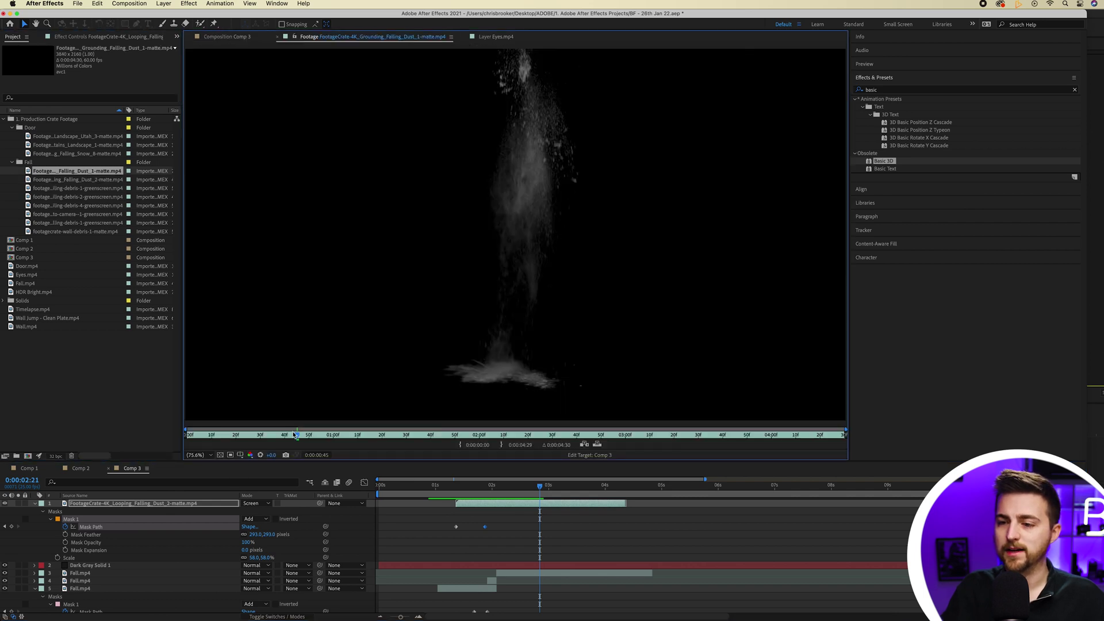
{"action": "key", "text": "space"}
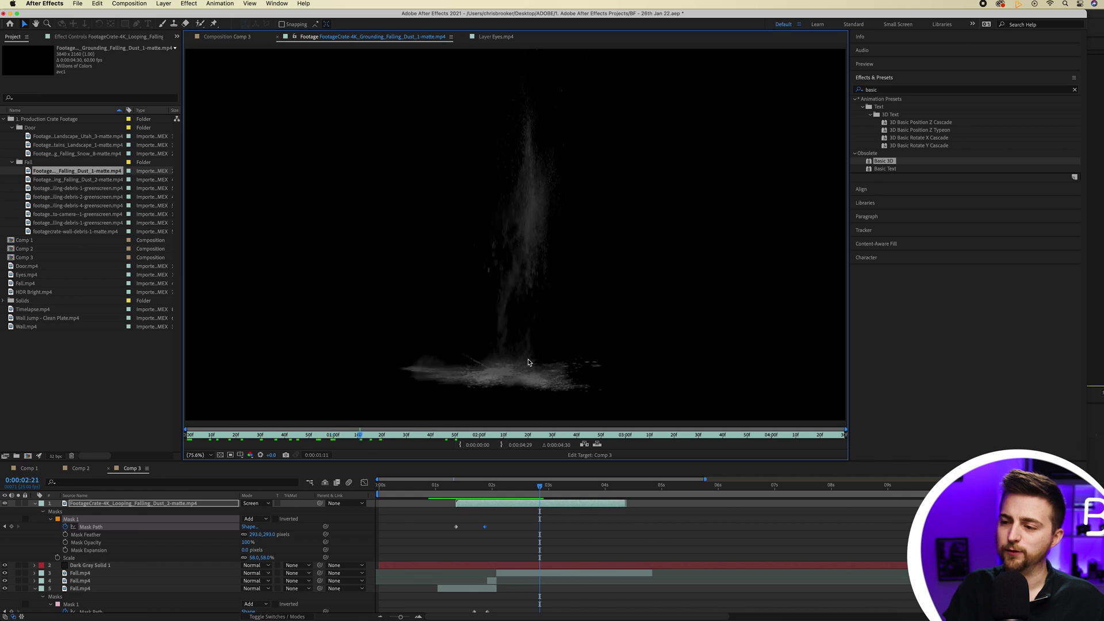
{"action": "left_click_drag", "start_coordinate": [75, 176], "coordinate": [286, 390]}
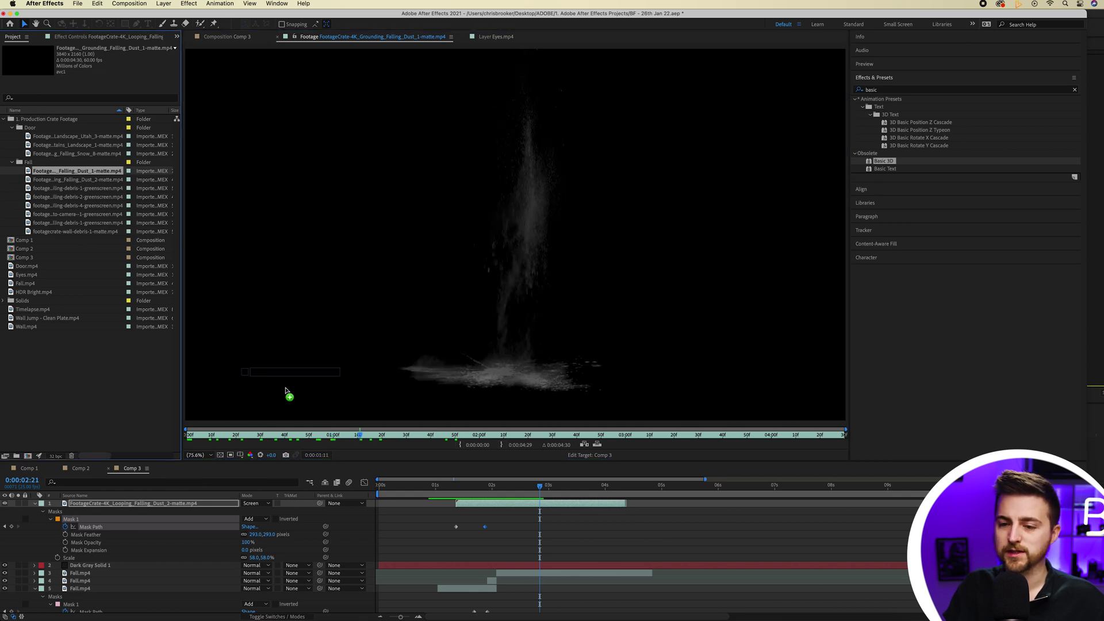
{"action": "left_click_drag", "start_coordinate": [180, 504], "coordinate": [180, 501]}
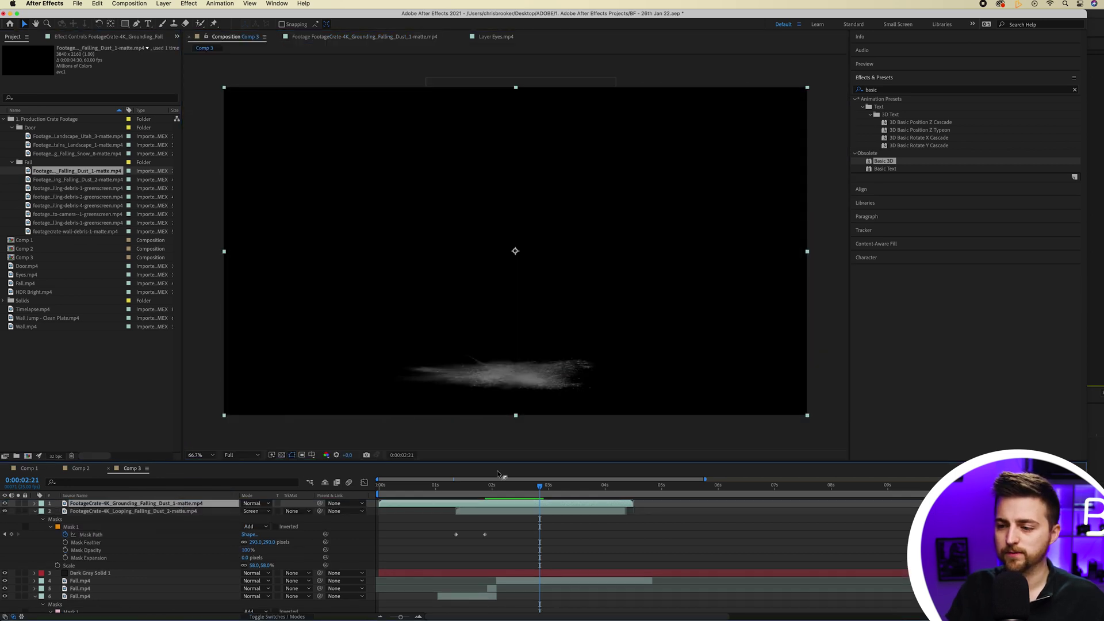
Slide the grounding dust layer to start together with the looping dust layer and set its blending mode to Screen.
{"action": "left_click_drag", "start_coordinate": [416, 502], "coordinate": [492, 503]}
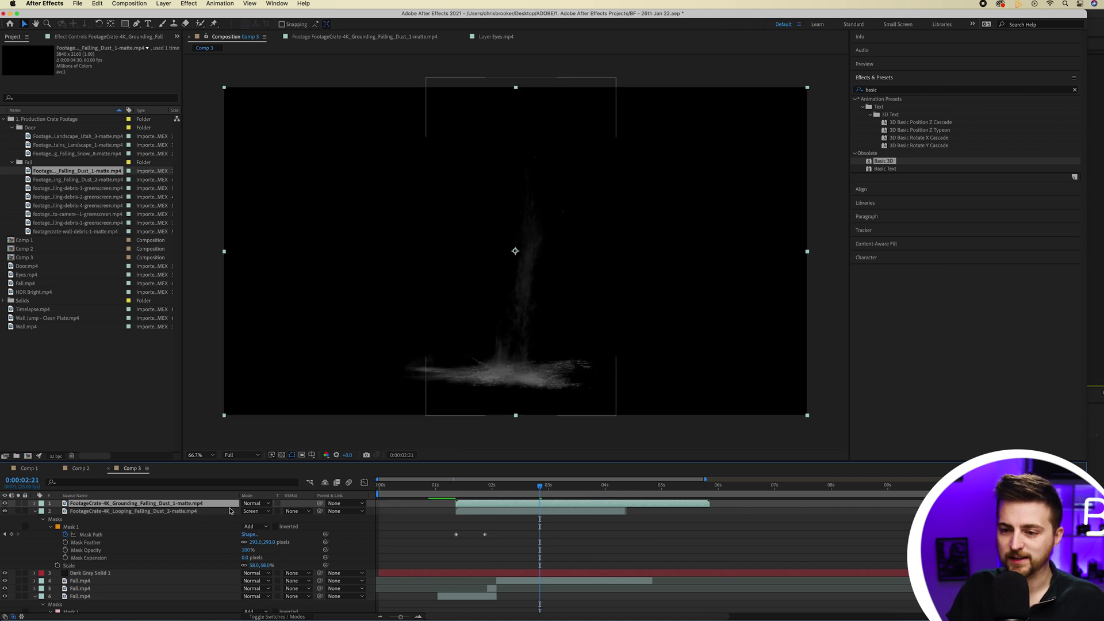
{"action": "left_click", "coordinate": [256, 503]}
{"action": "left_click", "coordinate": [266, 326]}
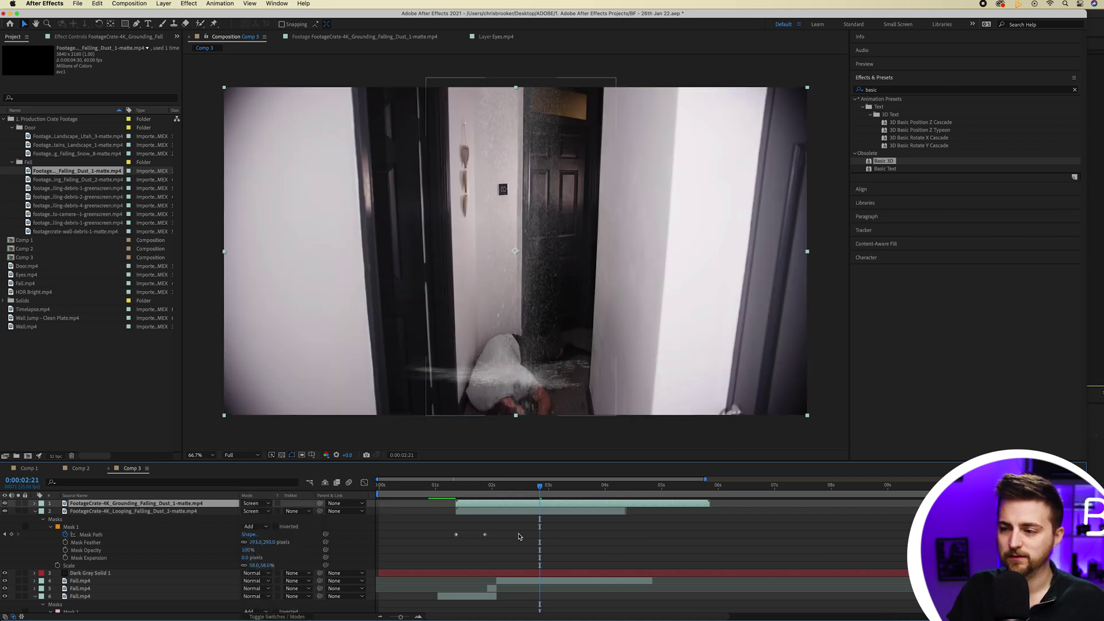
Lower the grounding dust to the floor where the man lands, stretch its upper edge to the frame's top, and play it back.
{"action": "left_click_drag", "start_coordinate": [534, 376], "coordinate": [545, 401]}
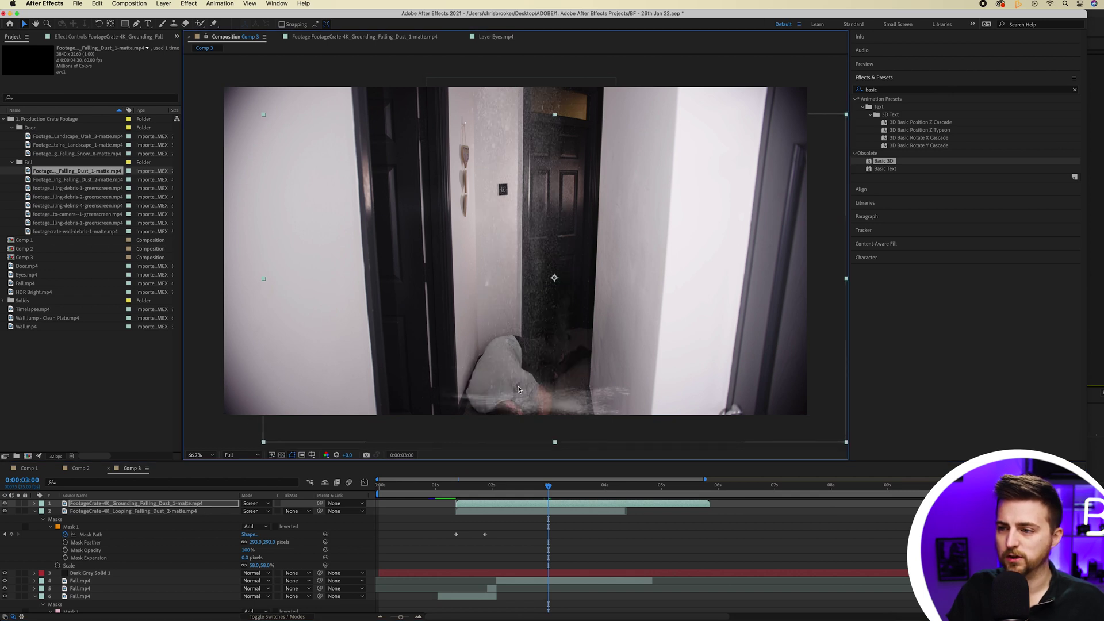
{"action": "left_click_drag", "start_coordinate": [530, 390], "coordinate": [509, 407]}
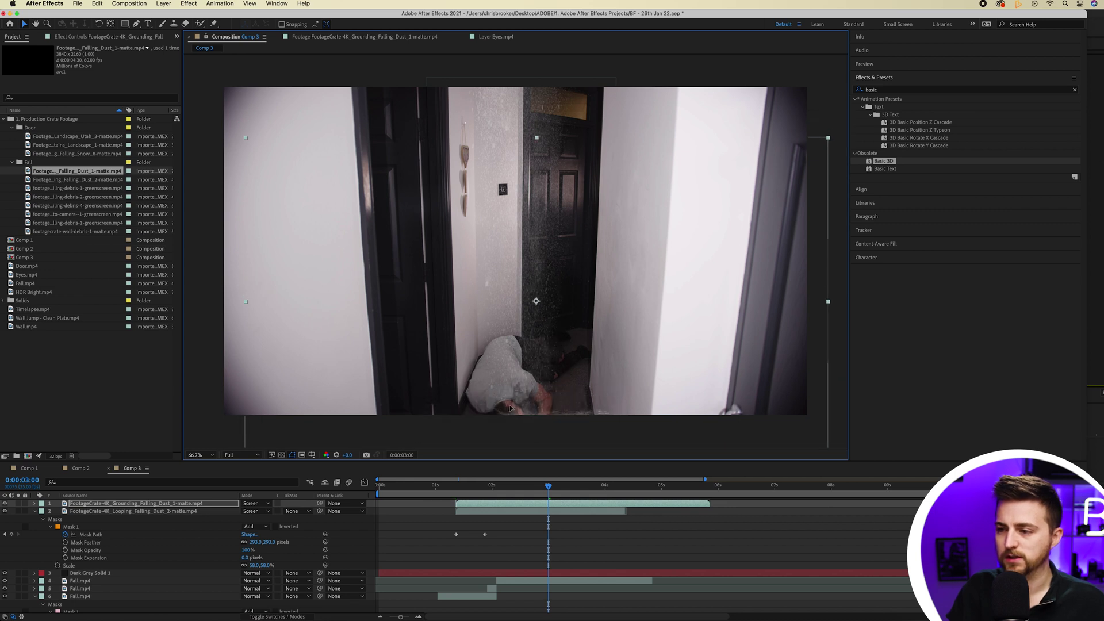
{"action": "left_click_drag", "start_coordinate": [531, 484], "coordinate": [469, 485]}
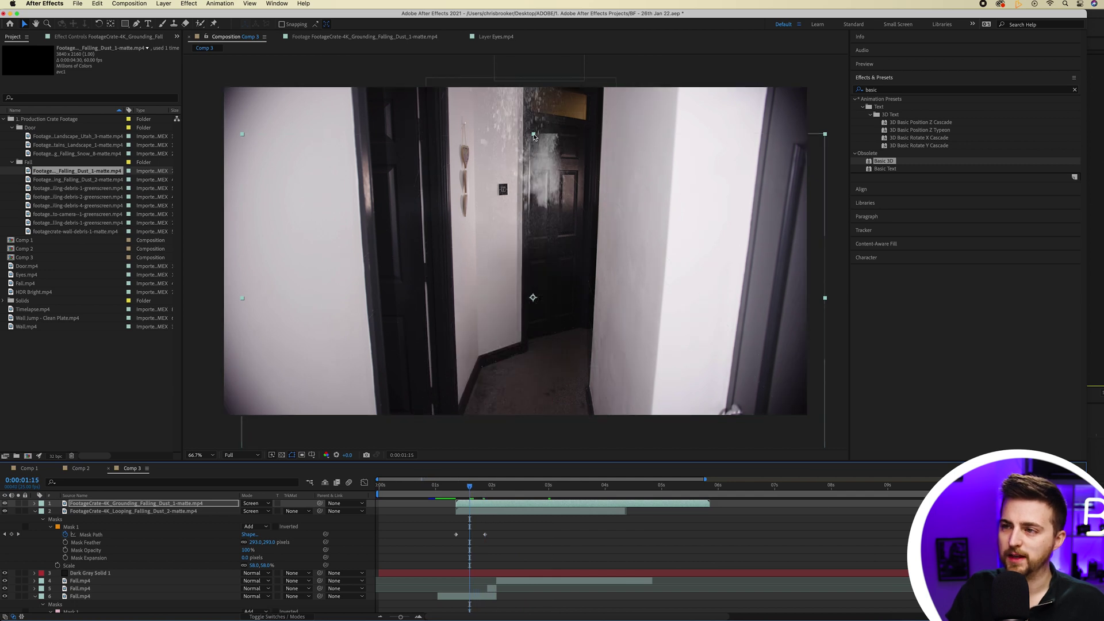
{"action": "left_click_drag", "start_coordinate": [533, 136], "coordinate": [533, 95]}
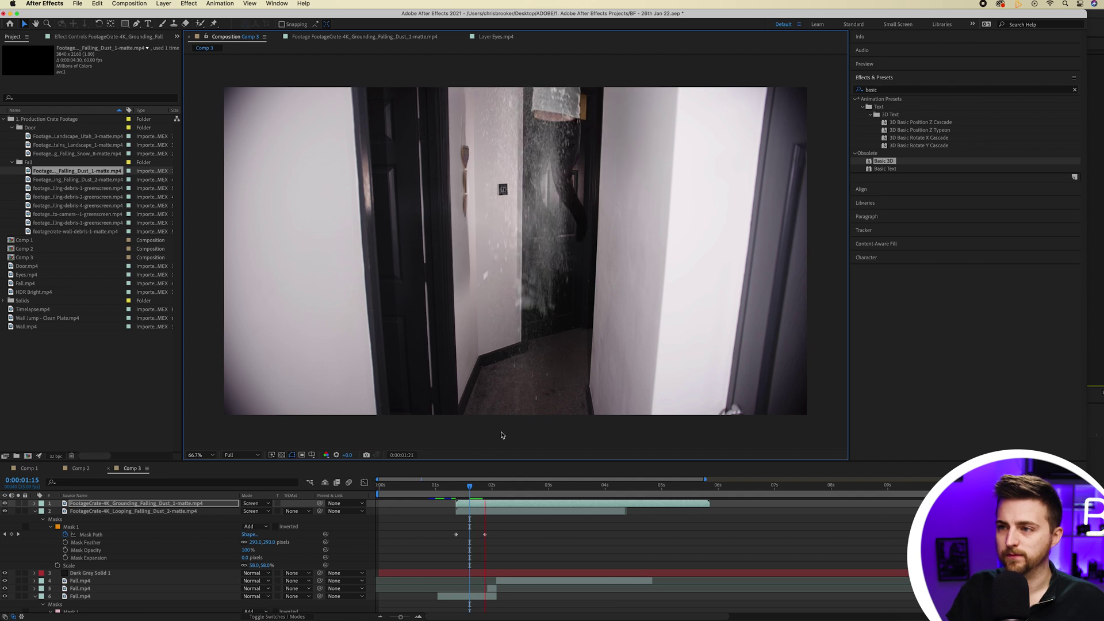
{"action": "key", "text": "space"}
{"action": "key", "text": "space"}
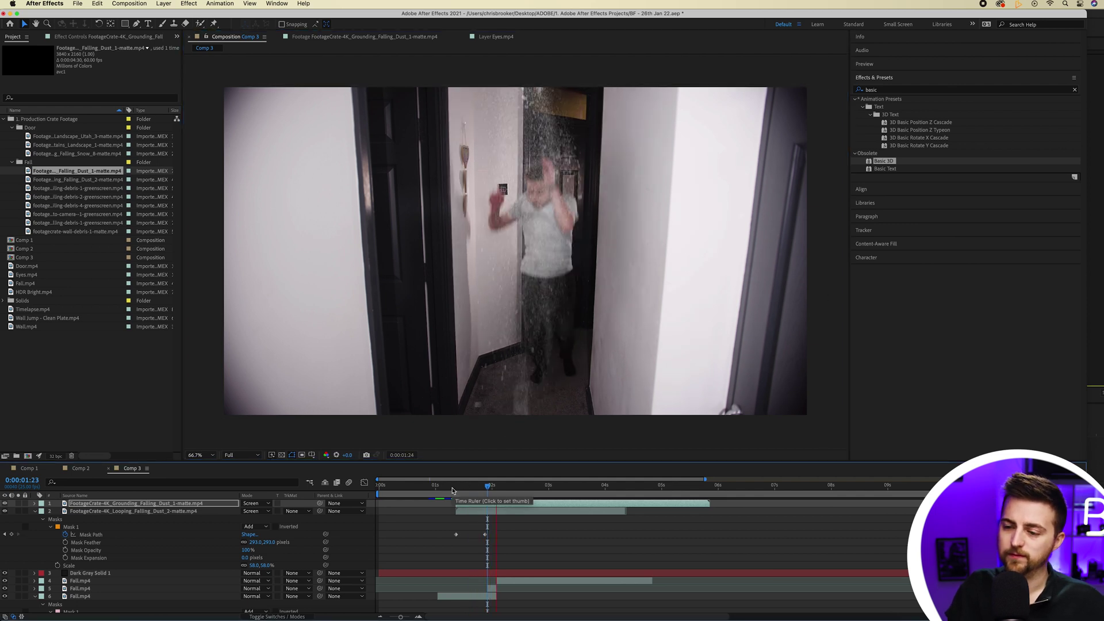
{"action": "left_click", "coordinate": [452, 487]}
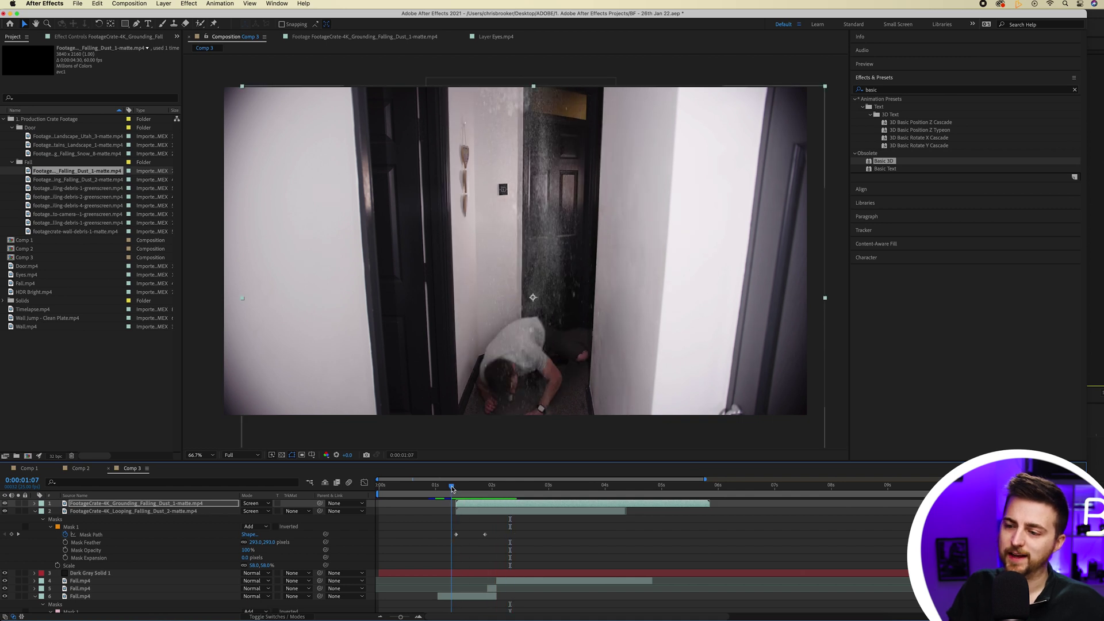
{"action": "key", "text": "space"}
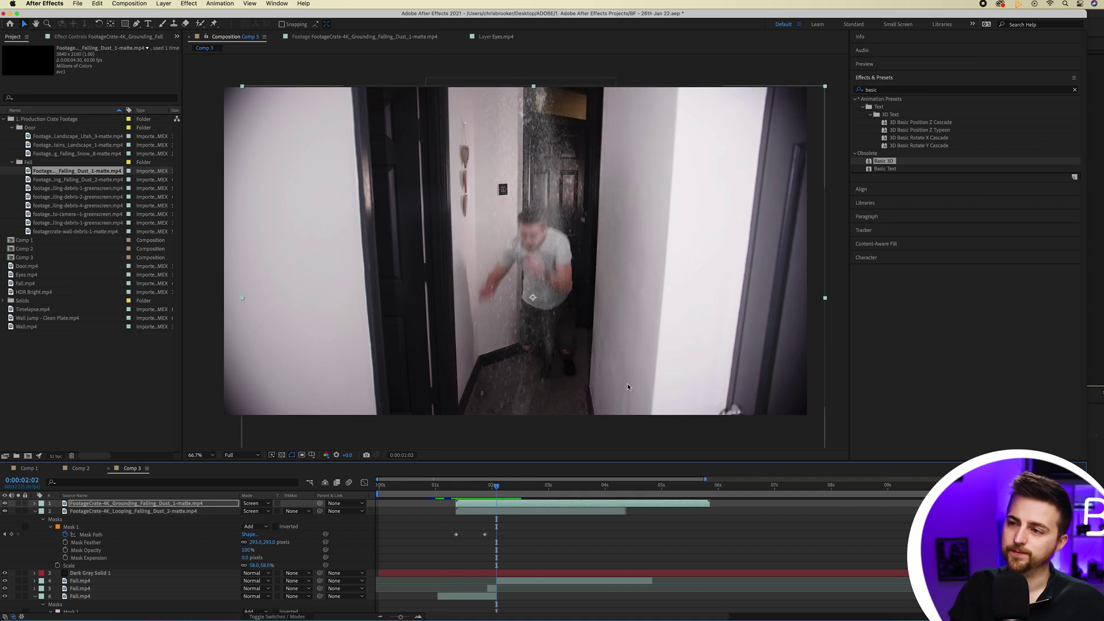
Shift the grounding dust slightly right and the looping dust slightly left, scrubbing through the fall to check them.
{"action": "left_click_drag", "start_coordinate": [565, 266], "coordinate": [591, 264]}
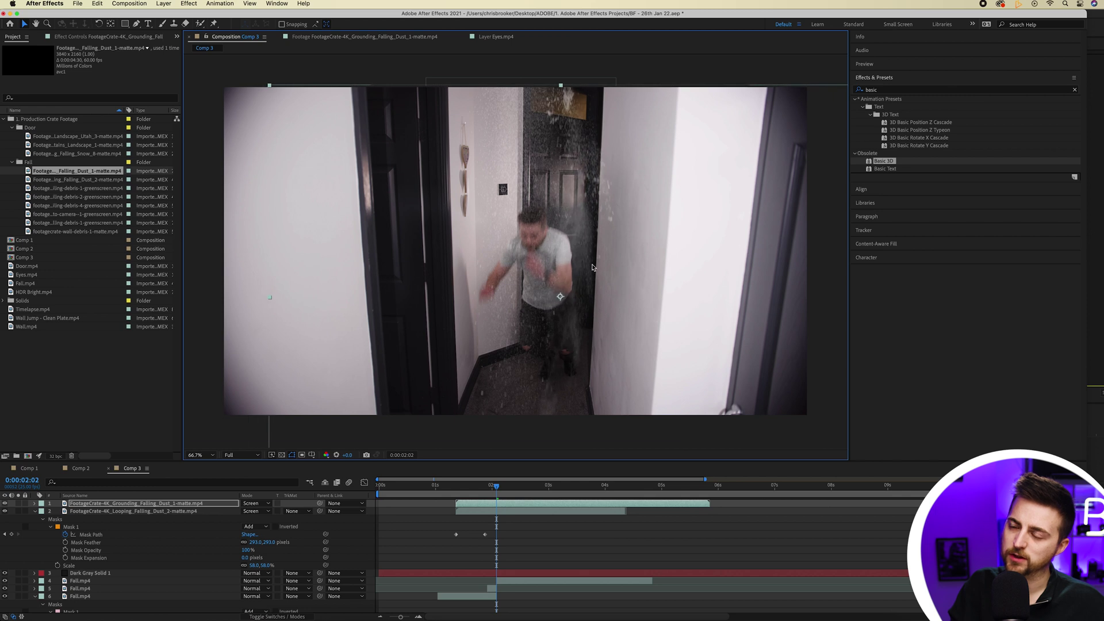
{"action": "left_click", "coordinate": [485, 511]}
{"action": "left_click_drag", "start_coordinate": [462, 281], "coordinate": [448, 283]}
{"action": "left_click_drag", "start_coordinate": [497, 487], "coordinate": [444, 489]}
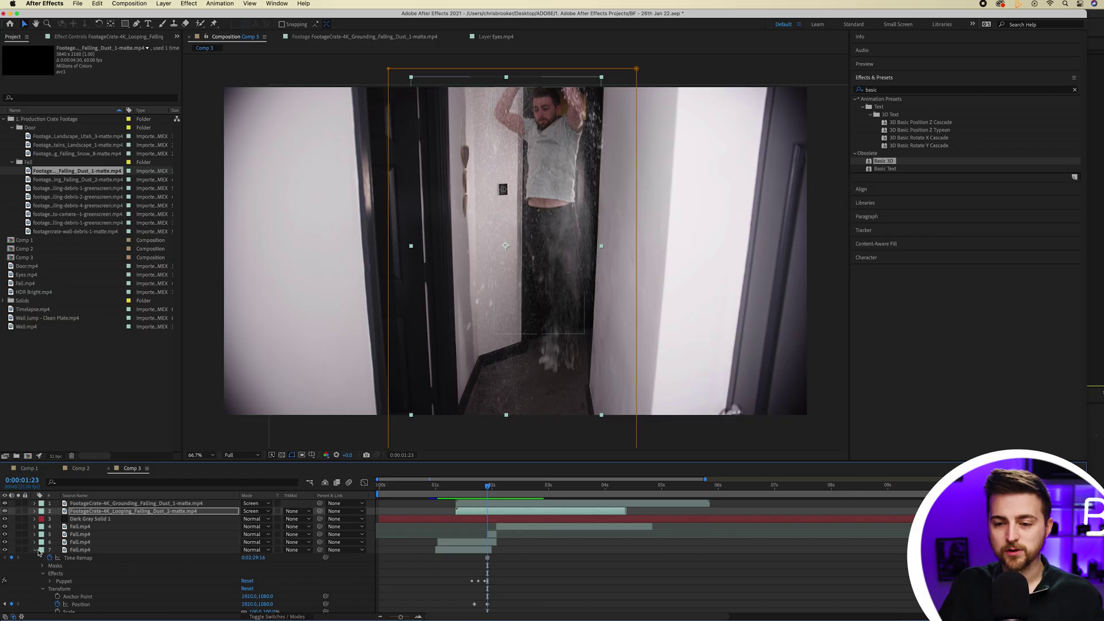
Enable motion blur on all five Fall.mp4 layers and preview the fall.
{"action": "left_click", "coordinate": [39, 553]}
{"action": "left_click_drag", "start_coordinate": [98, 582], "coordinate": [82, 528]}
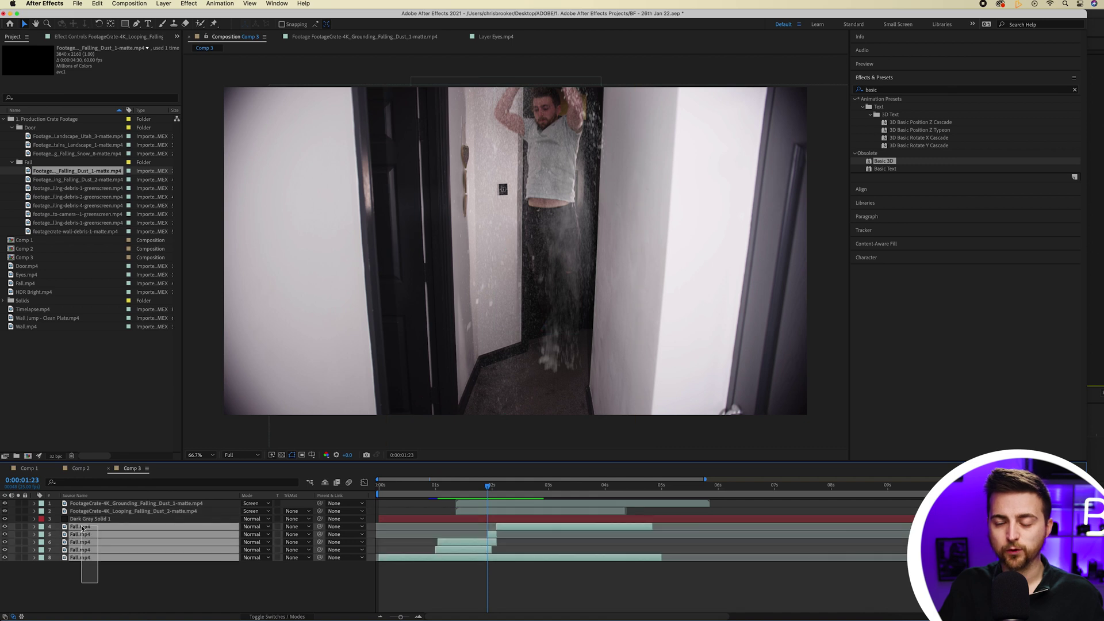
{"action": "left_click", "coordinate": [269, 617]}
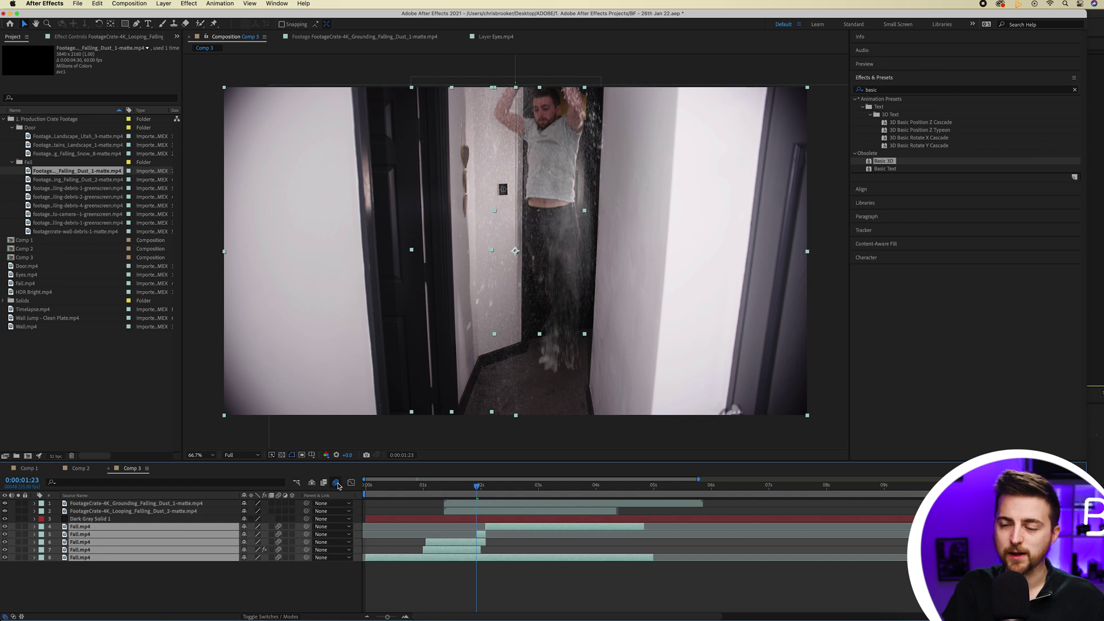
{"action": "left_click", "coordinate": [451, 487]}
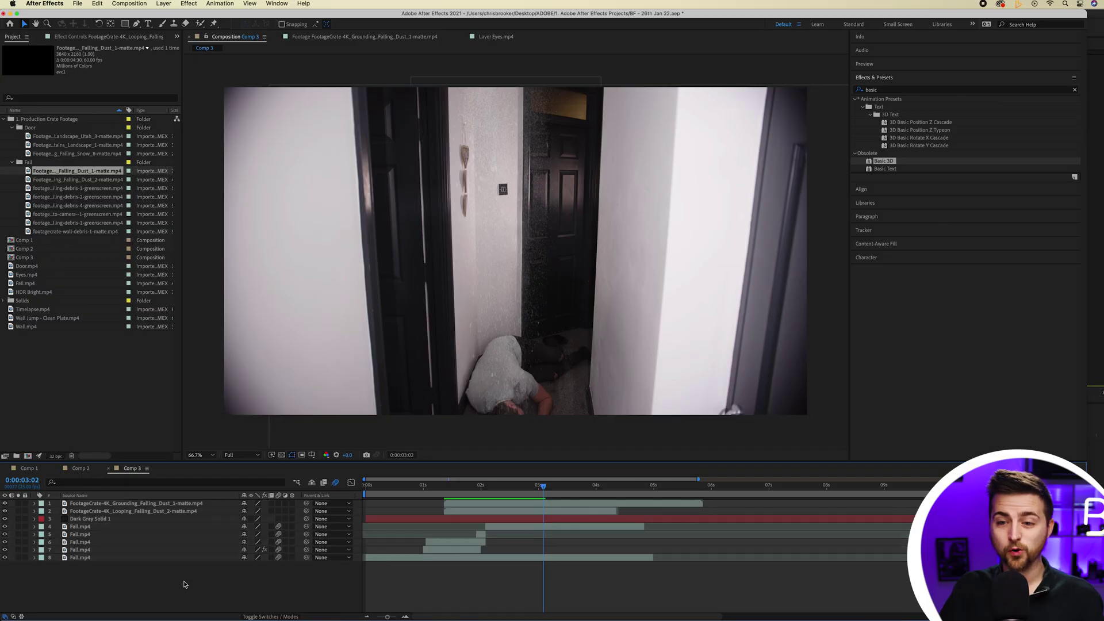
Pre-compose all layers of Comp 3 into a new composition named Falling Footage, moving all attributes into it.
{"action": "left_click_drag", "start_coordinate": [228, 592], "coordinate": [138, 483]}
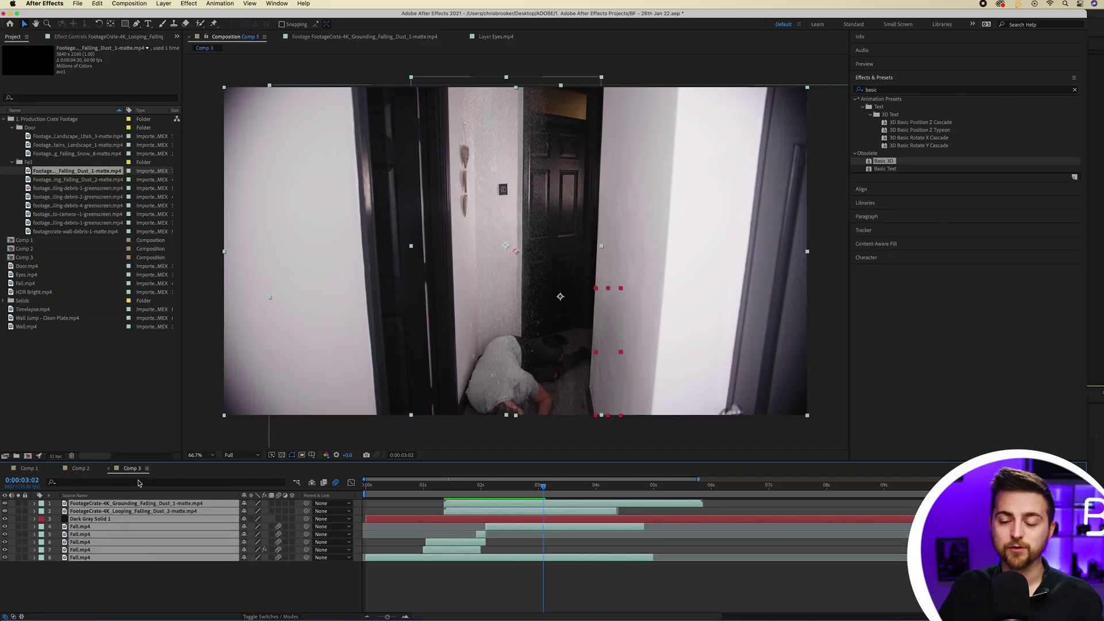
{"action": "right_click", "coordinate": [151, 508]}
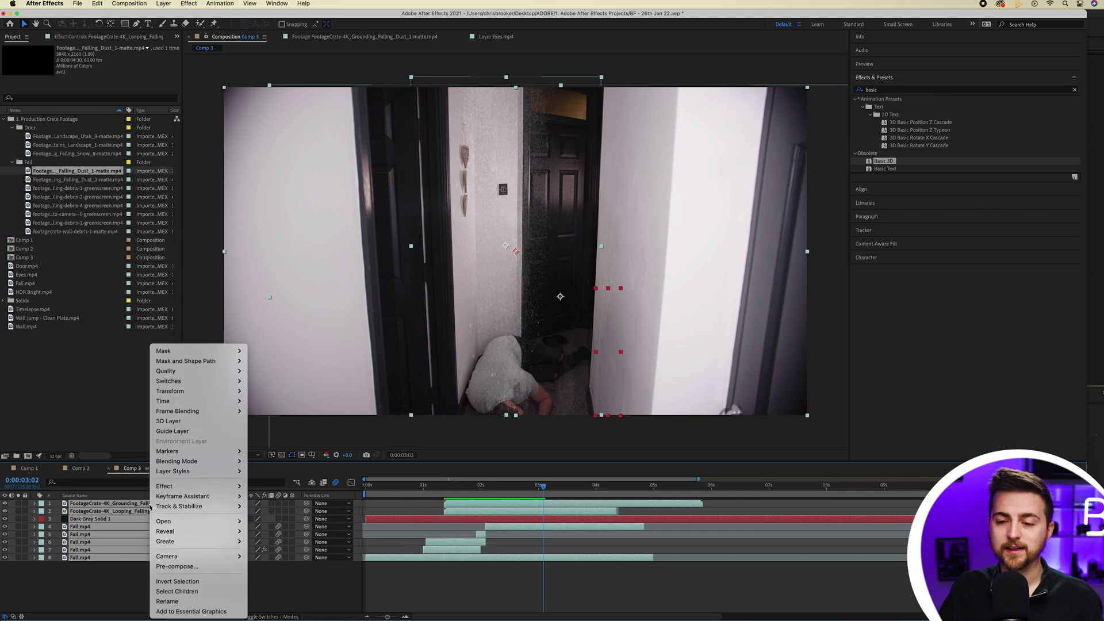
{"action": "left_click", "coordinate": [177, 567]}
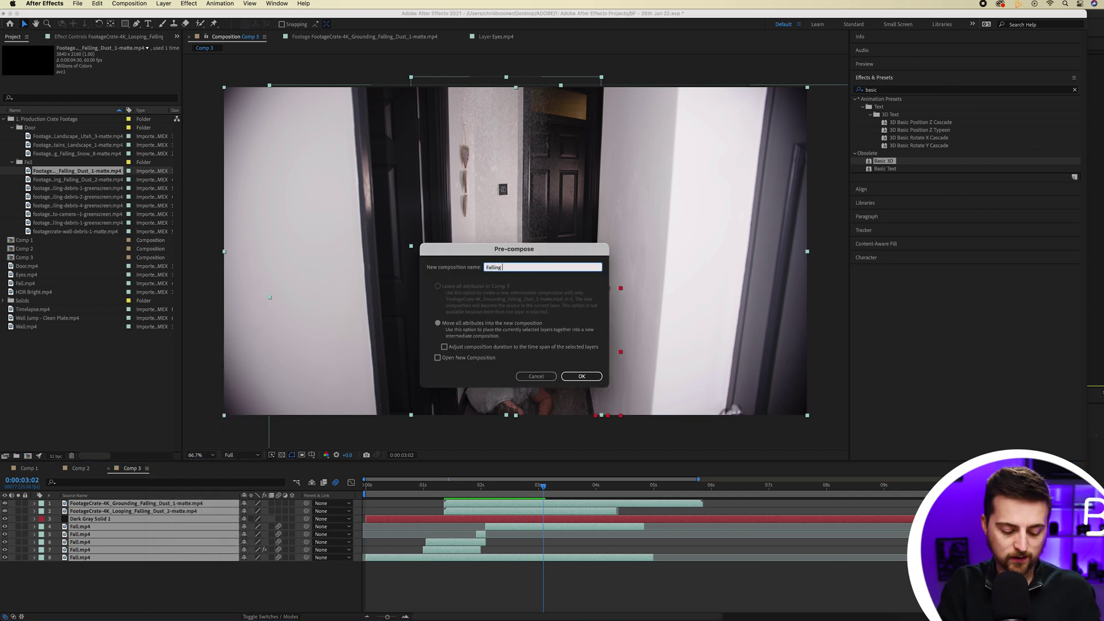
{"action": "type", "text": "Falling Foo"}
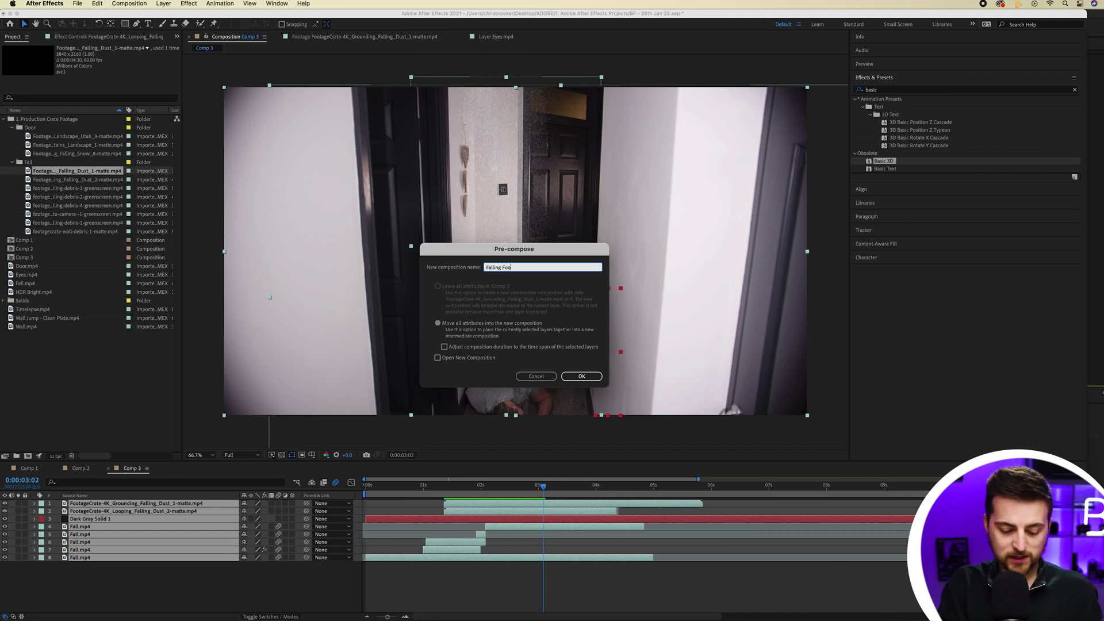
{"action": "type", "text": "tage"}
{"action": "key", "text": "Return"}
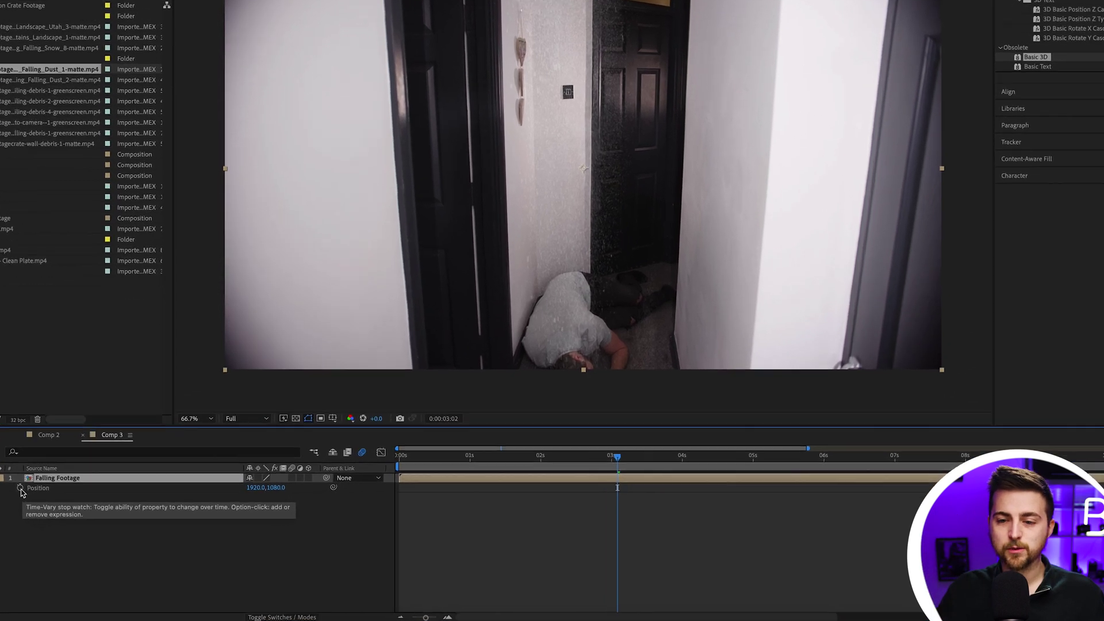
Add the expression wiggle(5,20) to the Falling Footage layer's Position and play the shake from the start.
{"action": "left_click", "coordinate": [21, 488], "text": "alt"}
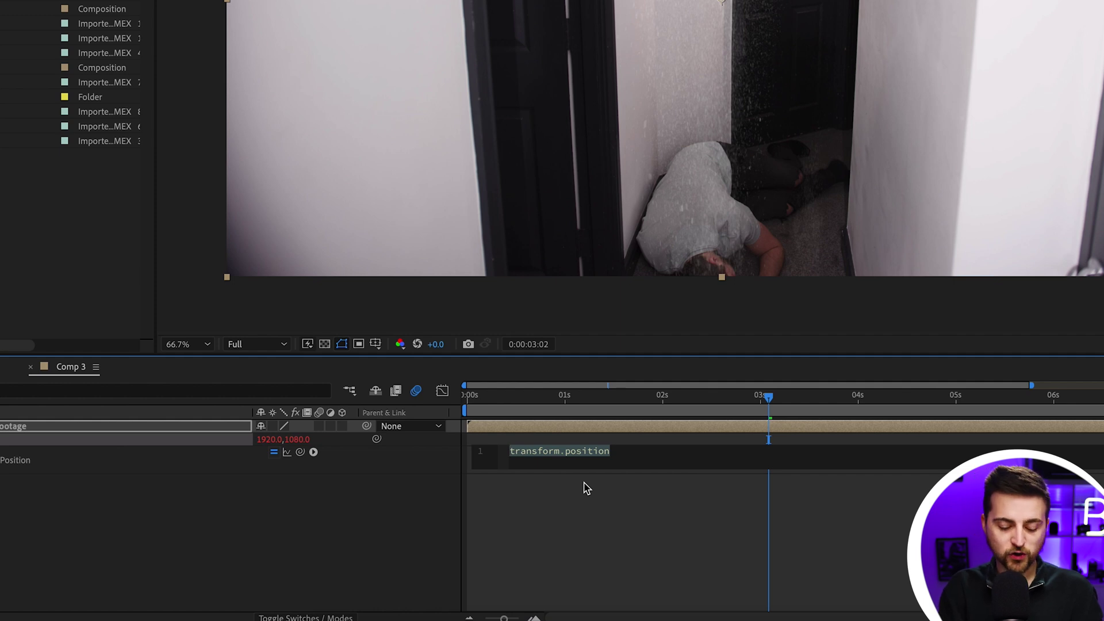
{"action": "type", "text": "wiggle"}
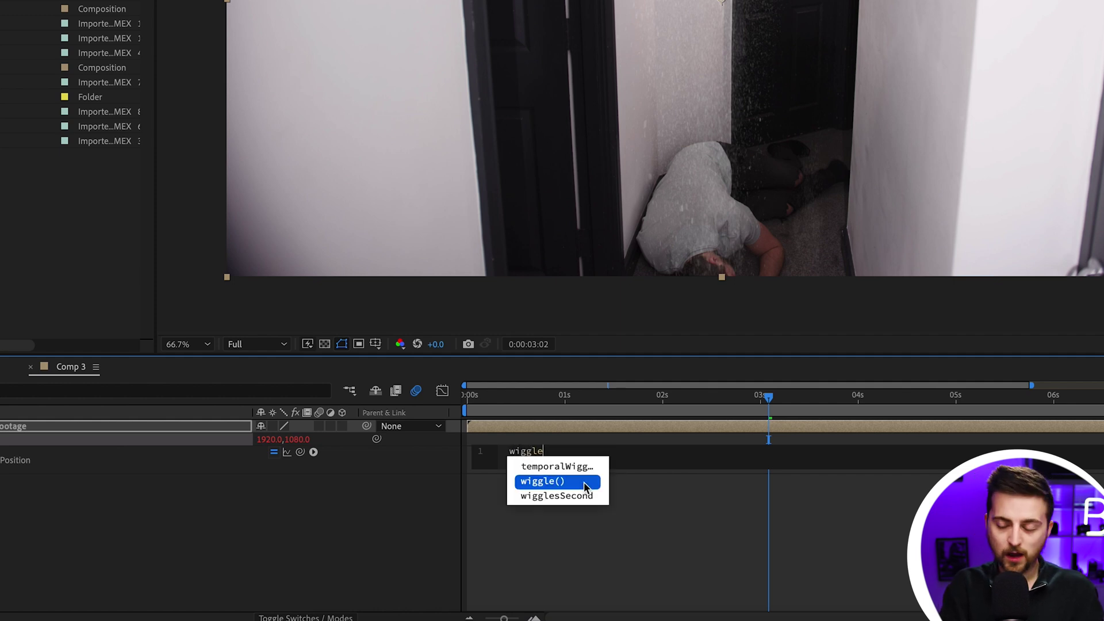
{"action": "left_click", "coordinate": [585, 484]}
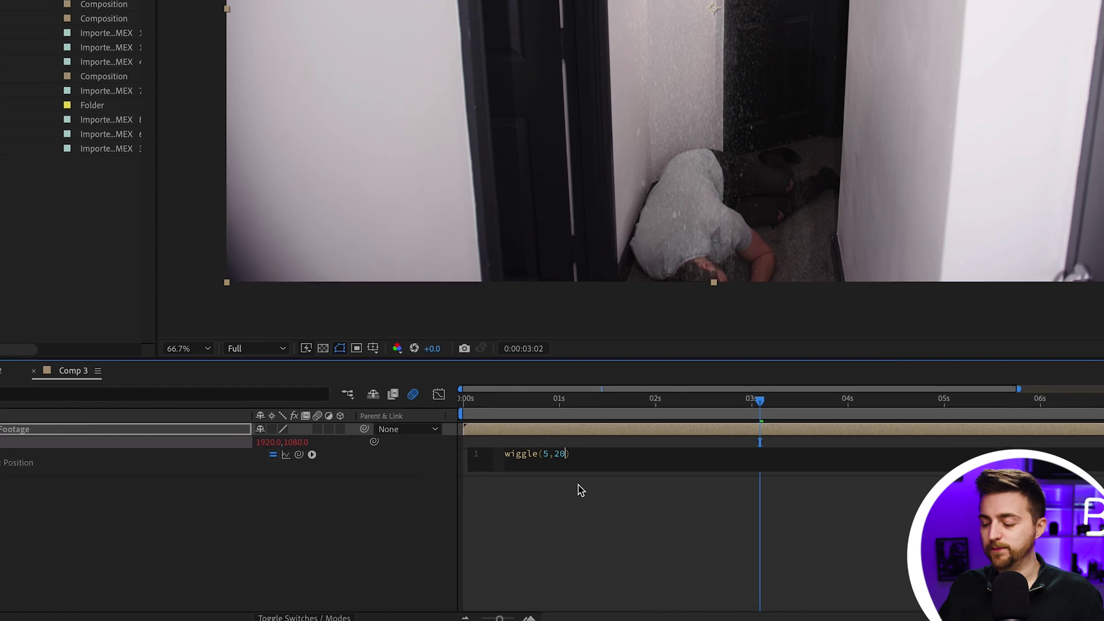
{"action": "left_click", "coordinate": [620, 507]}
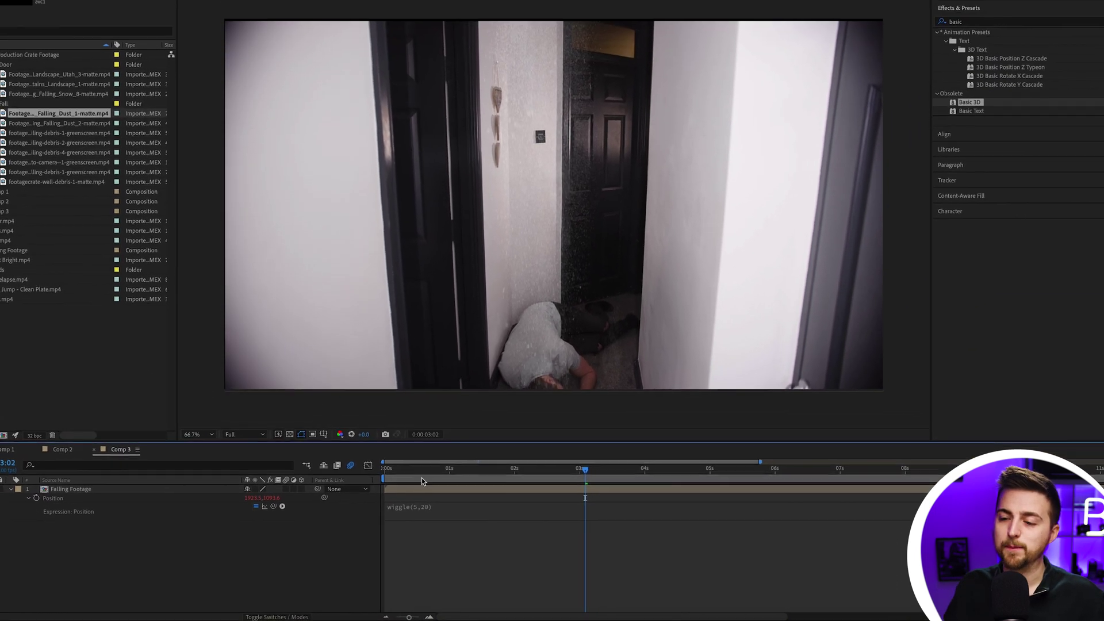
{"action": "key", "text": "Home"}
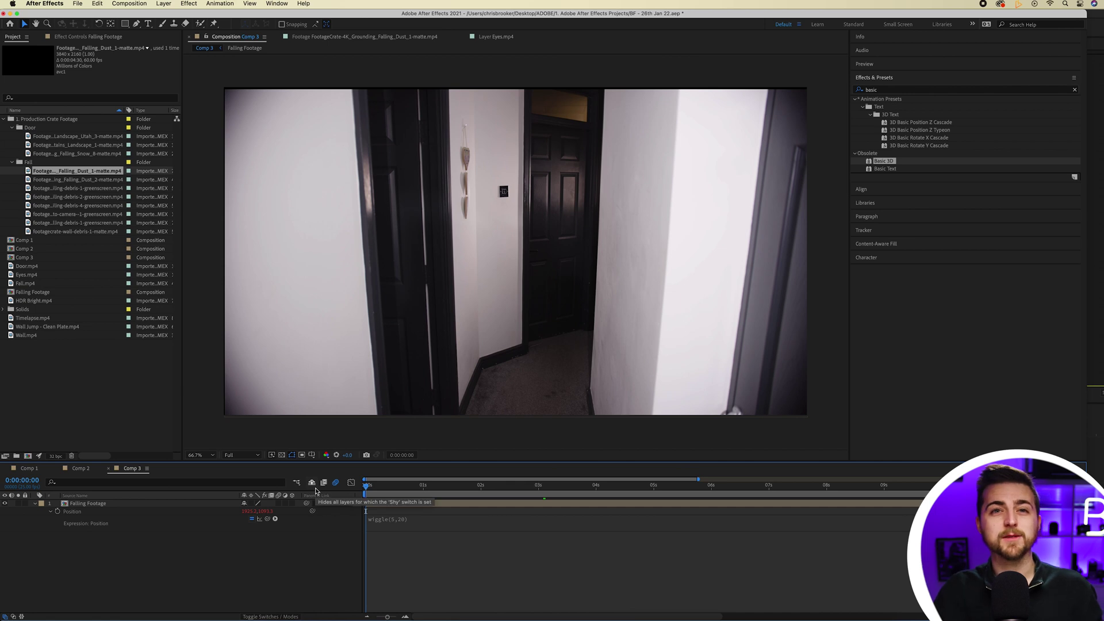
{"action": "key", "text": "space"}
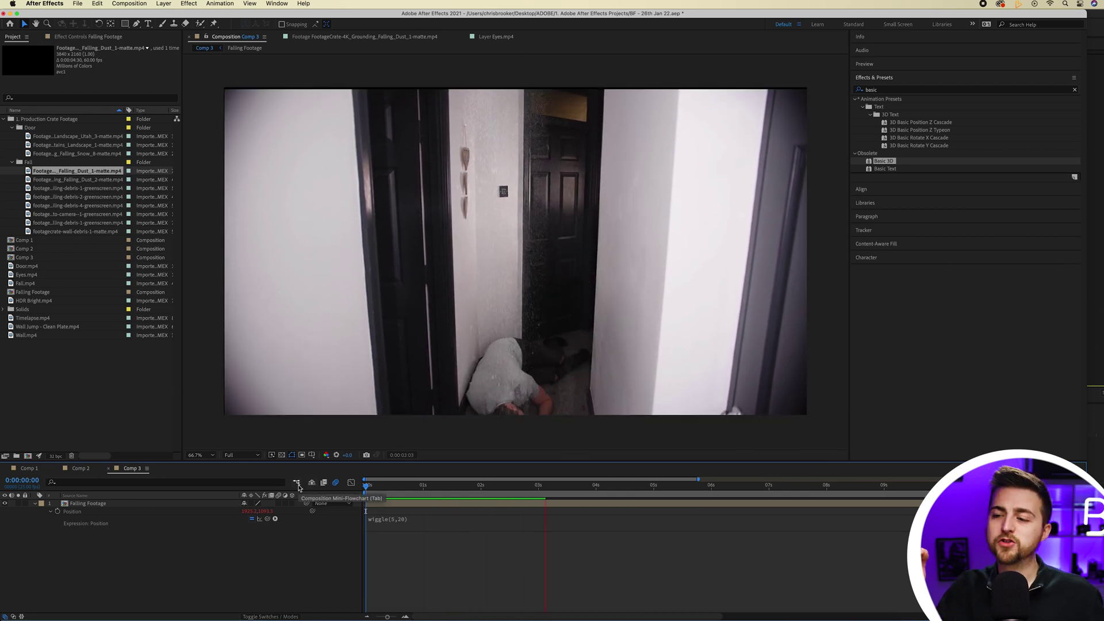
{"action": "key", "text": "space"}
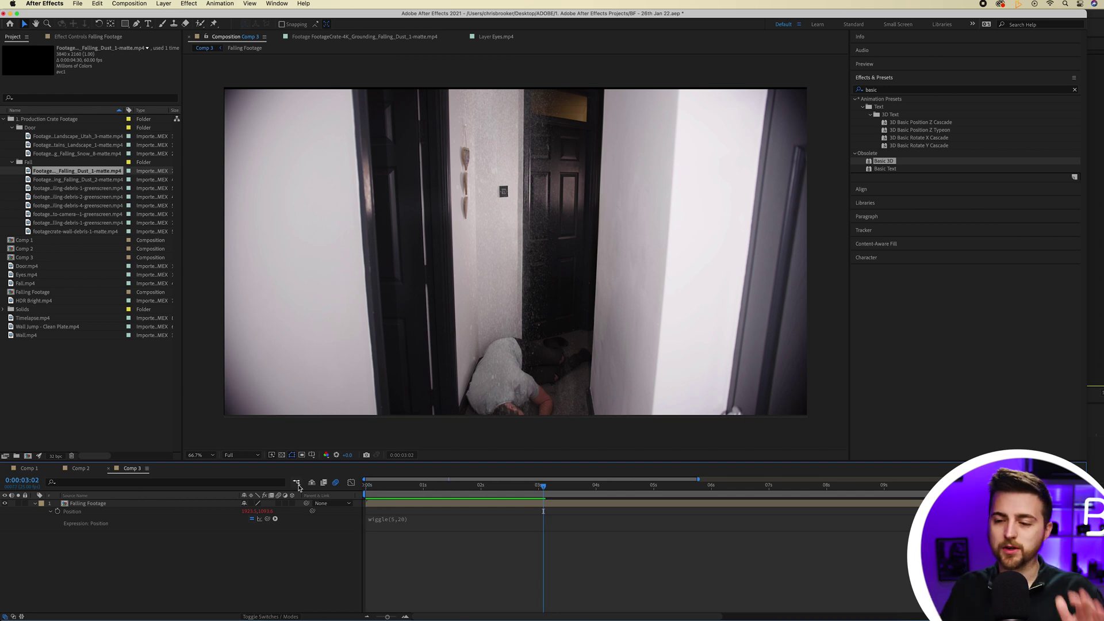
Change the Position expression to wiggle(2,12) and play back the softer camera shake.
{"action": "left_click", "coordinate": [389, 520]}
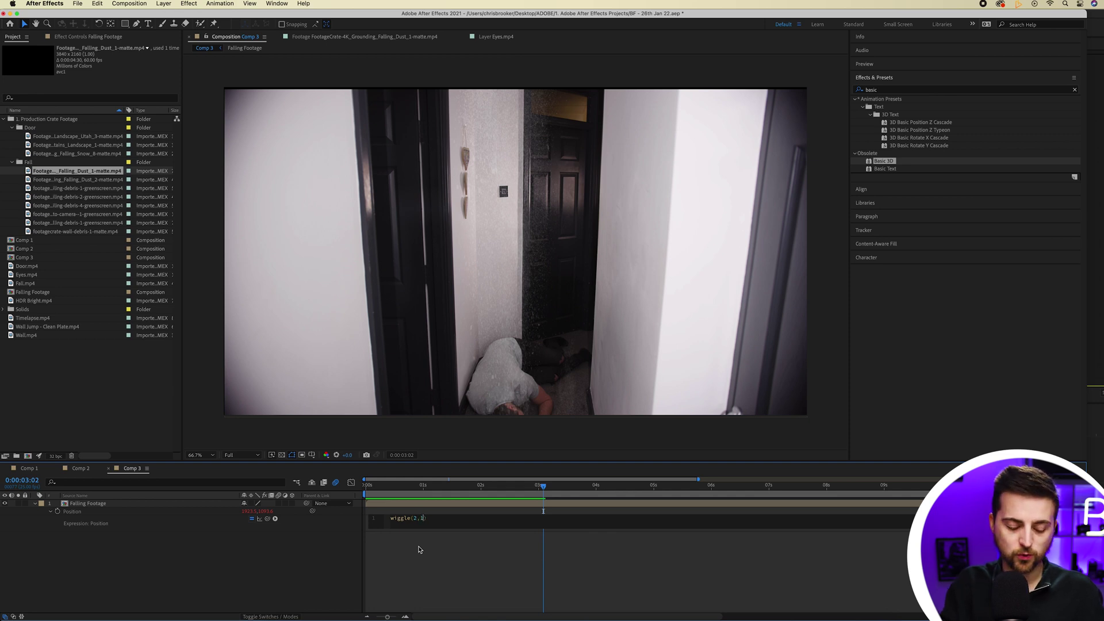
{"action": "left_click", "coordinate": [418, 550]}
{"action": "key", "text": "space"}
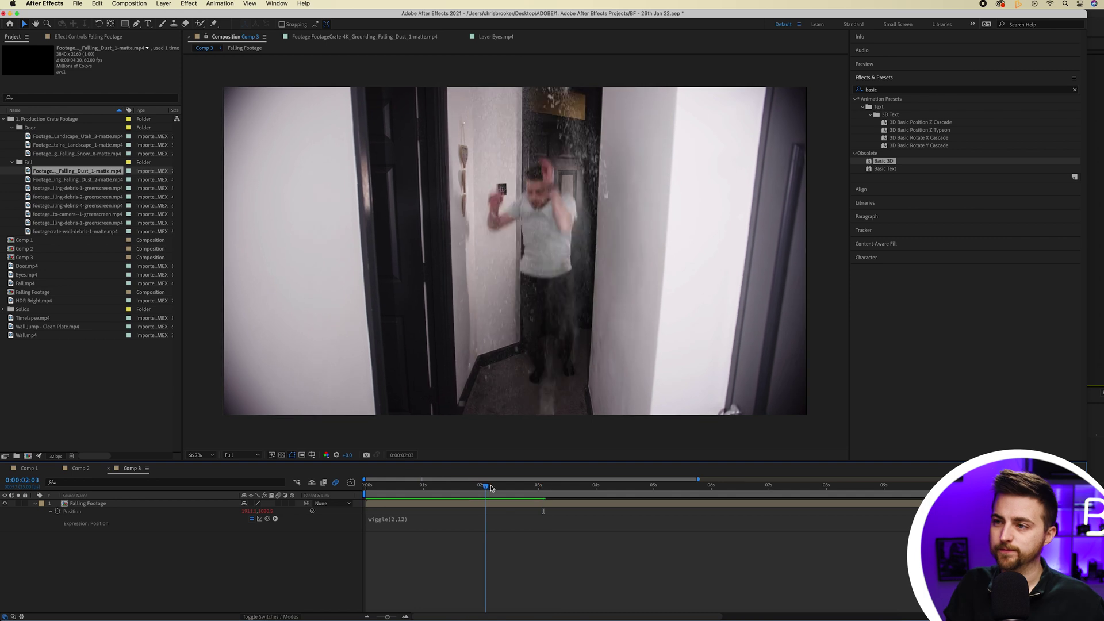
Turn on the transparency grid and examine the lower frame edge of Comp 3 near 0:00:00:18 for gaps left by the shake.
{"action": "left_click_drag", "start_coordinate": [531, 484], "coordinate": [405, 481]}
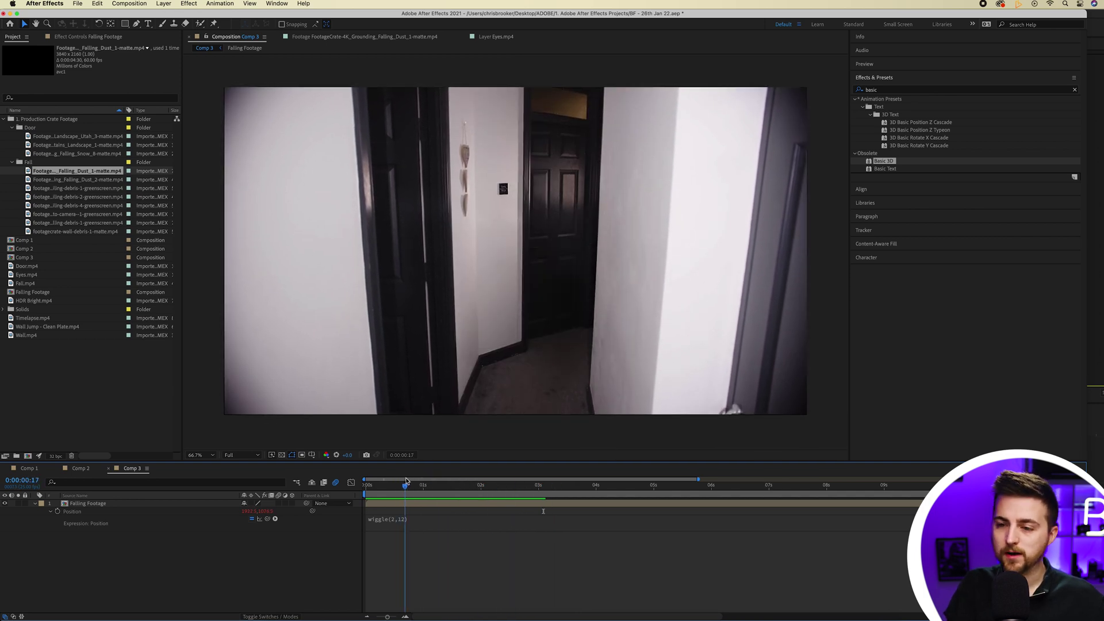
{"action": "scroll", "coordinate": [310, 417], "scroll_direction": "up", "scroll_amount": 2}
{"action": "key", "text": "space"}
{"action": "left_click_drag", "start_coordinate": [426, 423], "coordinate": [512, 161]}
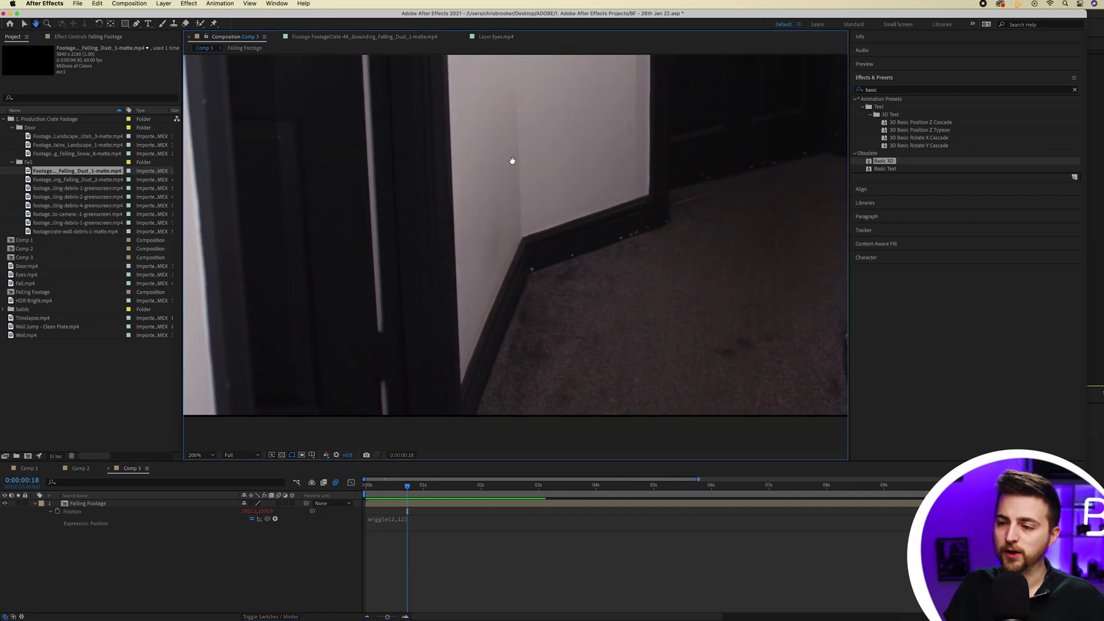
{"action": "left_click_drag", "start_coordinate": [441, 352], "coordinate": [453, 271]}
{"action": "left_click", "coordinate": [310, 455]}
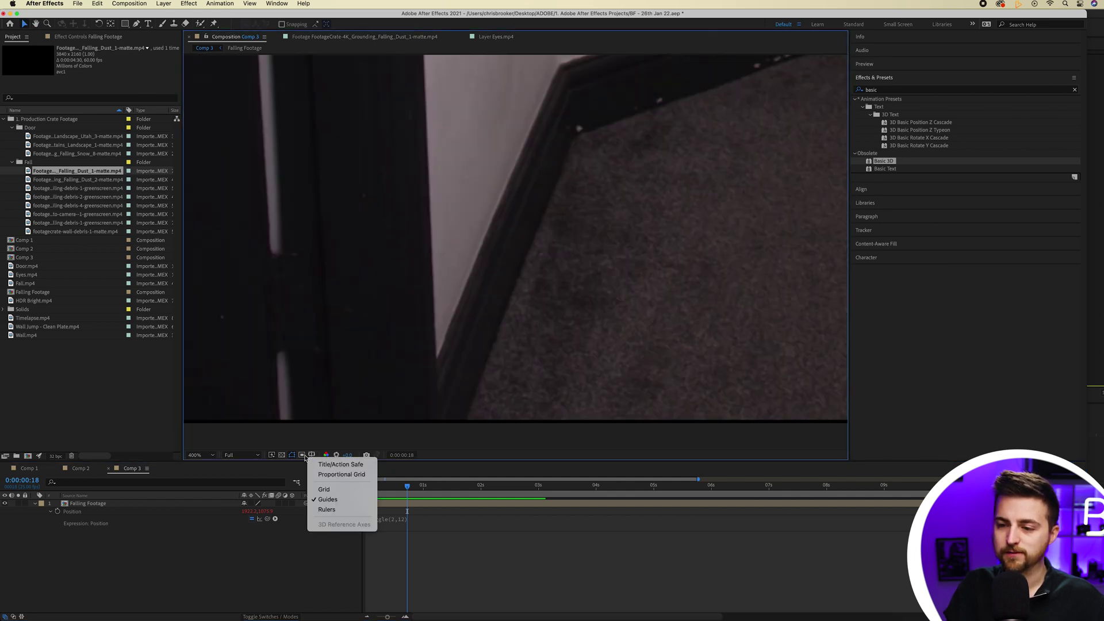
{"action": "left_click", "coordinate": [282, 456]}
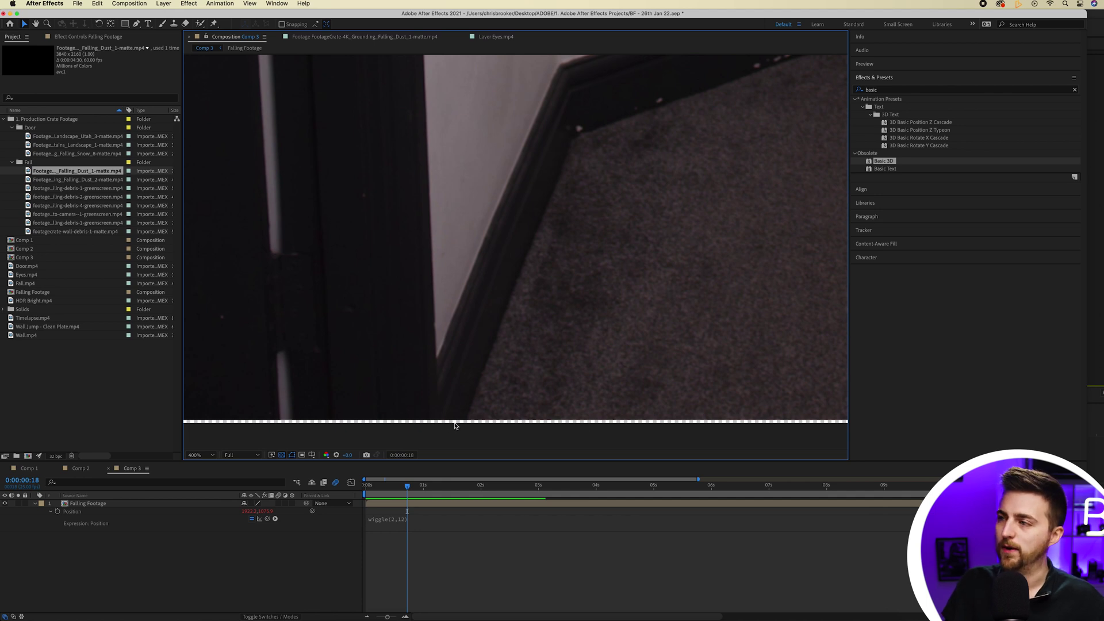
Find the Motion Tile effect and apply it to the Falling Footage layer.
{"action": "left_click", "coordinate": [883, 90]}
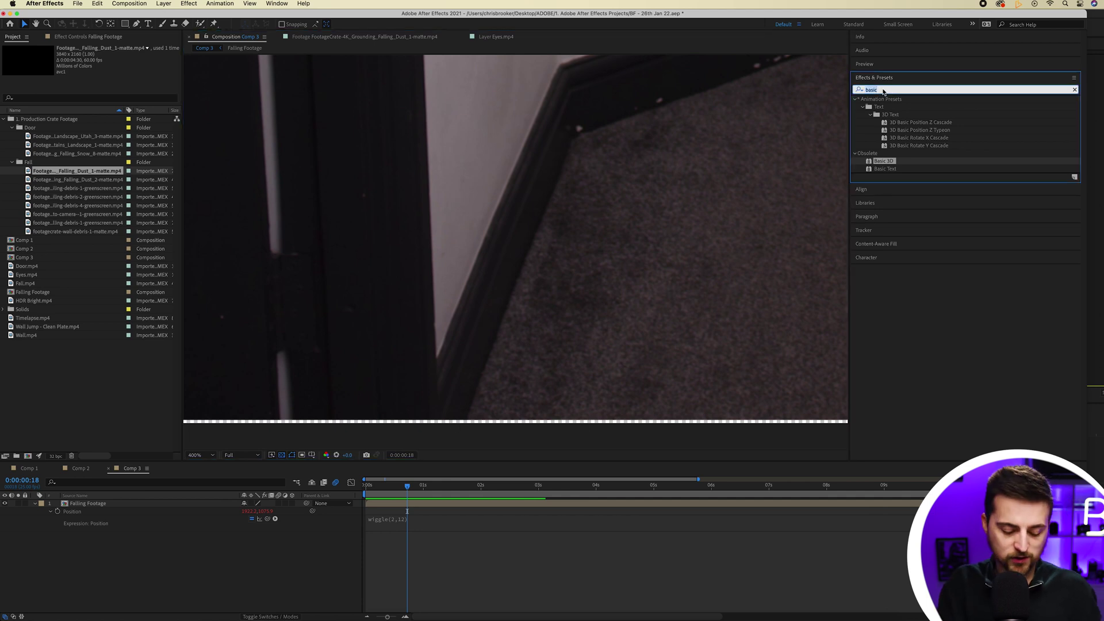
{"action": "type", "text": "motion"}
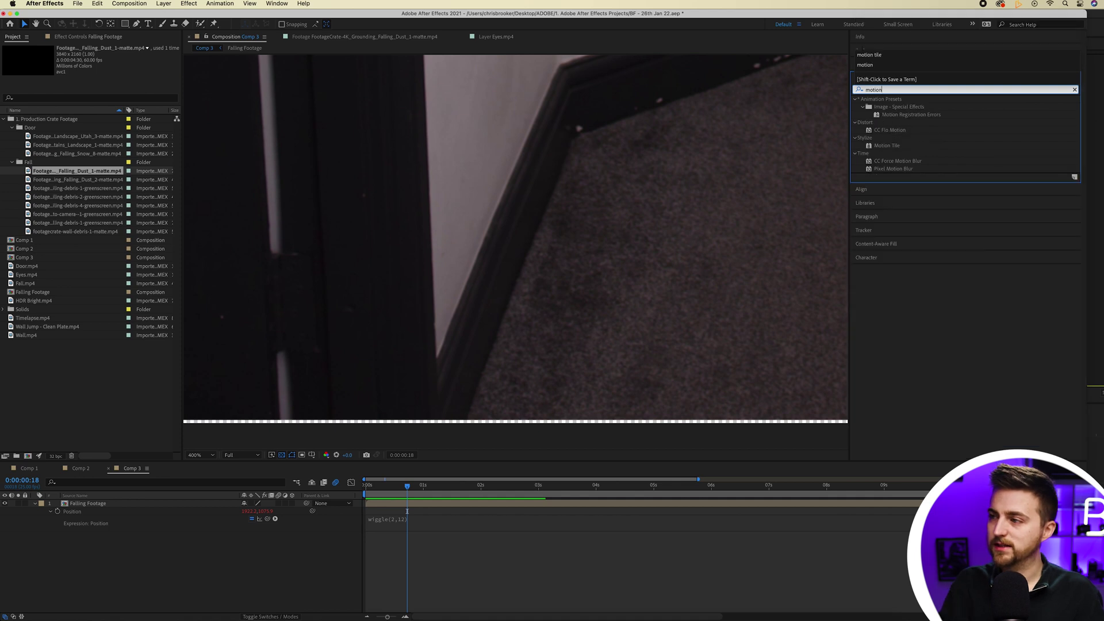
{"action": "left_click_drag", "start_coordinate": [894, 148], "coordinate": [75, 504]}
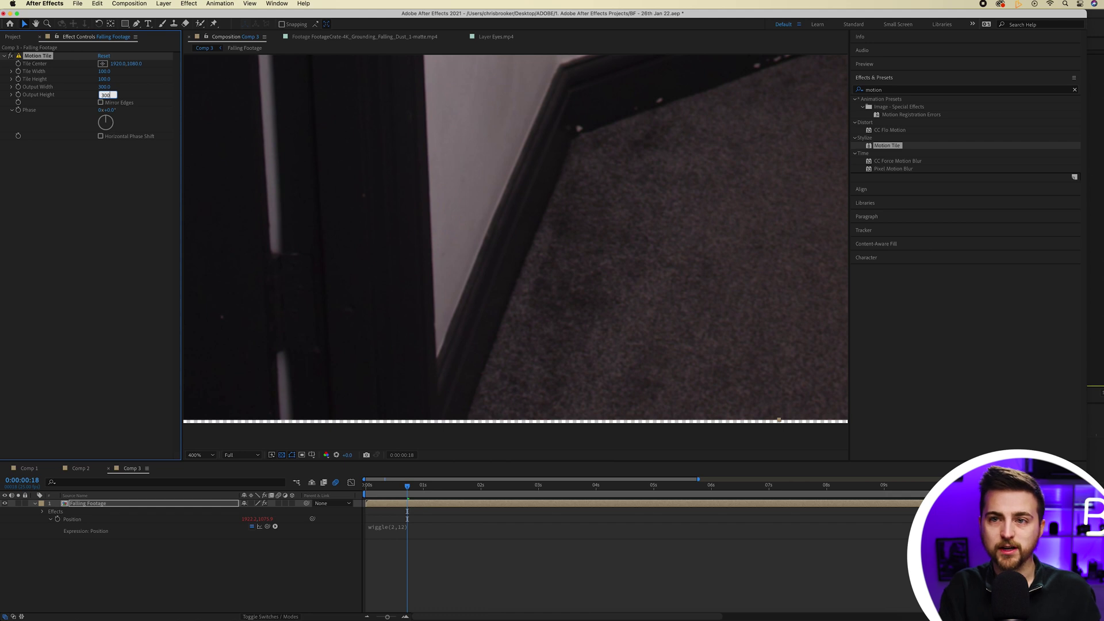
Set Motion Tile's Output Width and Output Height to 300, enable Mirror Edges, and check the full frame with the layer deselected.
{"action": "left_click", "coordinate": [101, 209]}
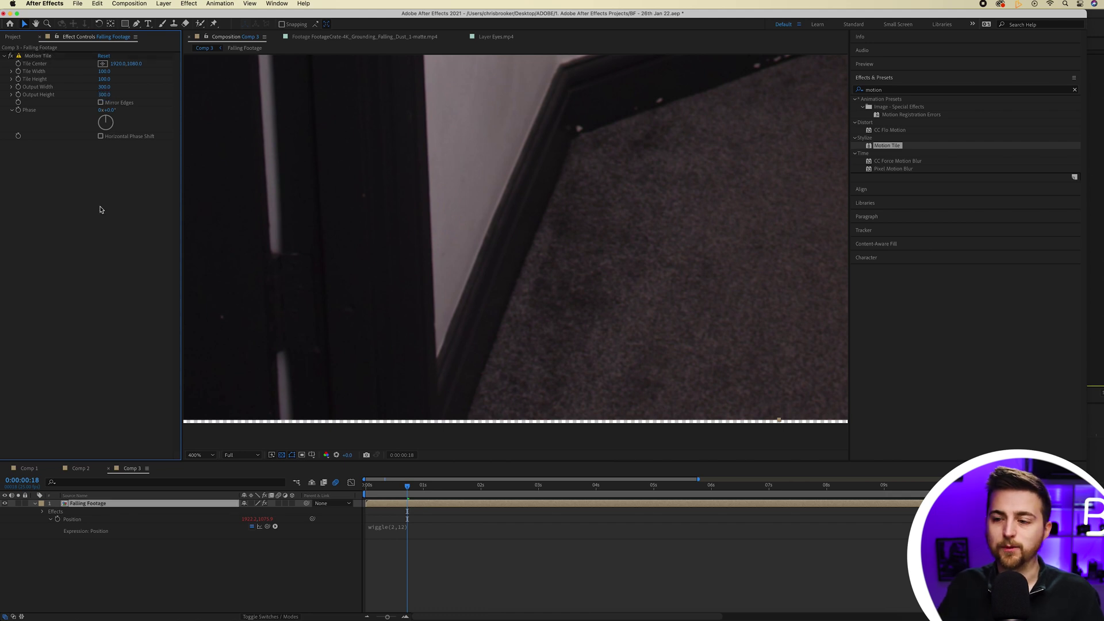
{"action": "left_click", "coordinate": [101, 103]}
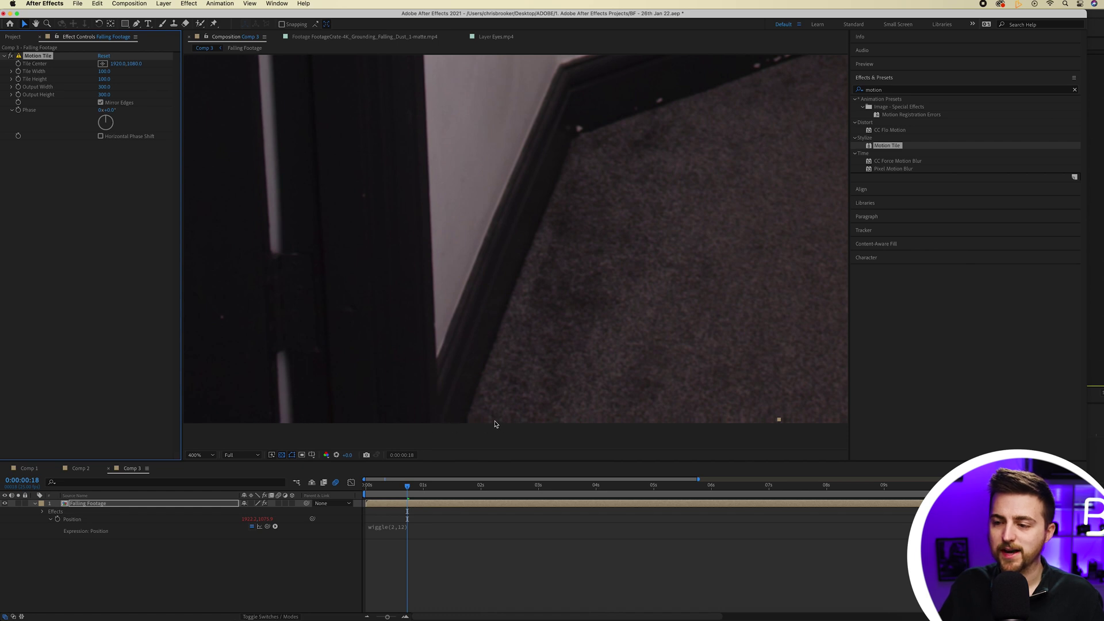
{"action": "left_click", "coordinate": [200, 455]}
{"action": "left_click", "coordinate": [197, 305]}
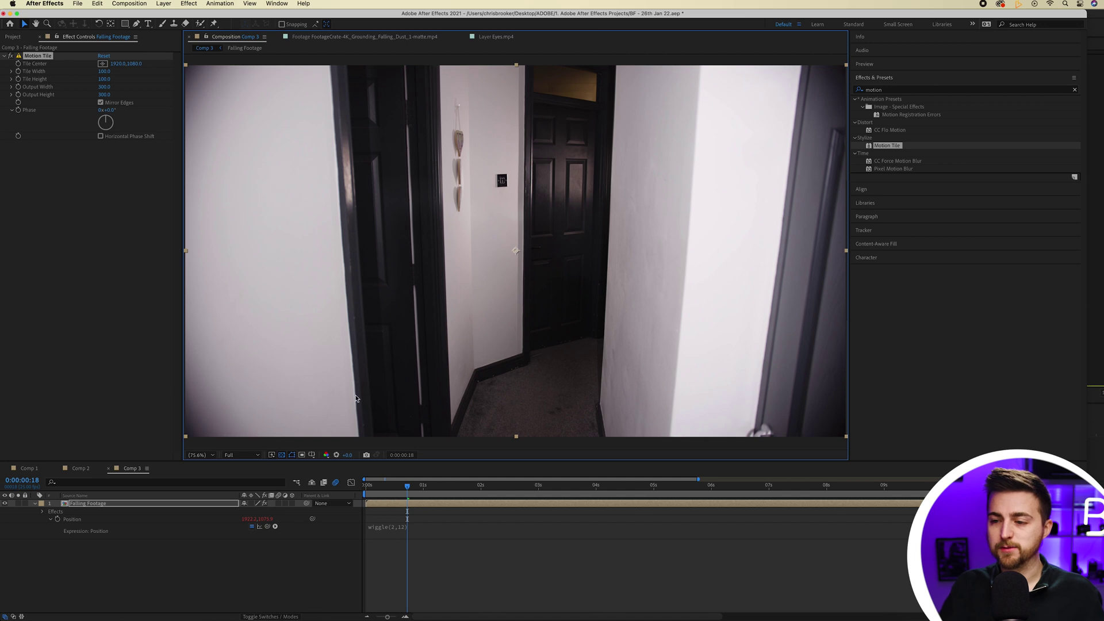
{"action": "left_click", "coordinate": [460, 525]}
{"action": "left_click", "coordinate": [303, 492]}
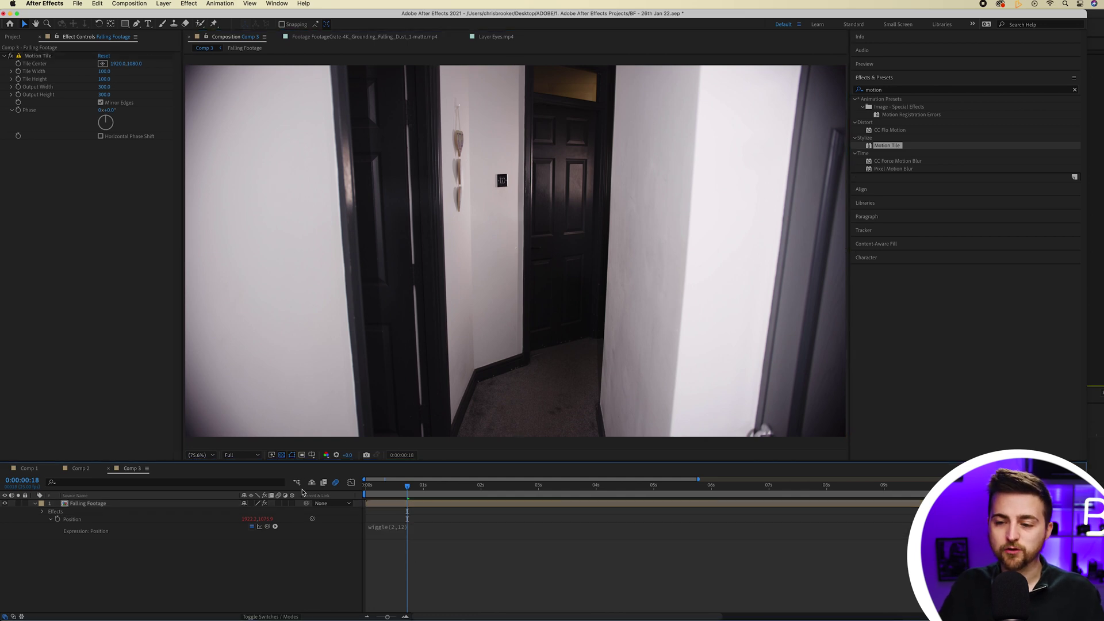